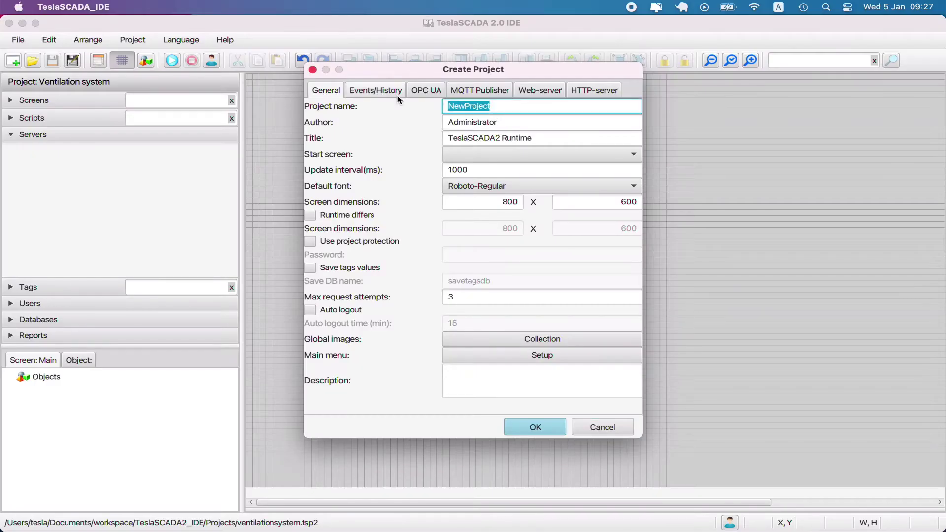
Step: Create the 'Ventilation system' project with 1400 × 700 screens and description 'Ventilation system'
text(Ventilation system)
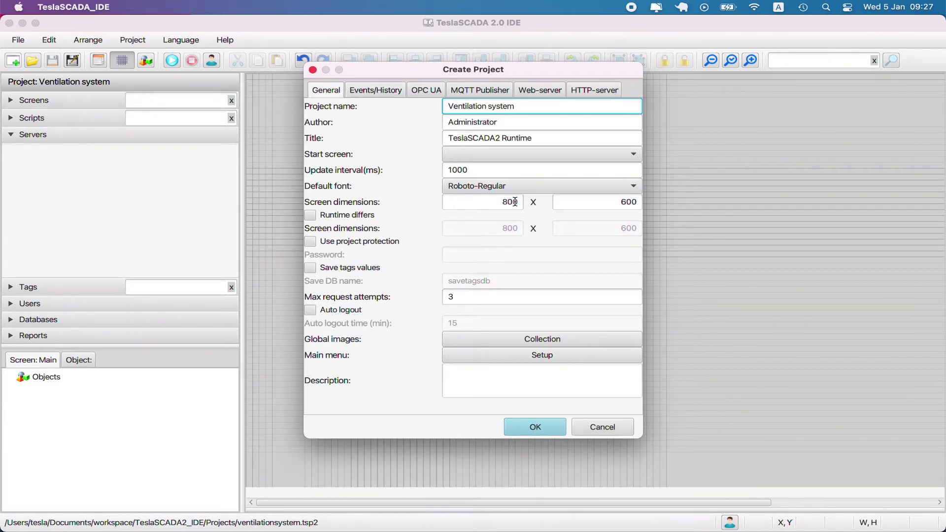
drag(507, 202, 465, 200)
text(14)
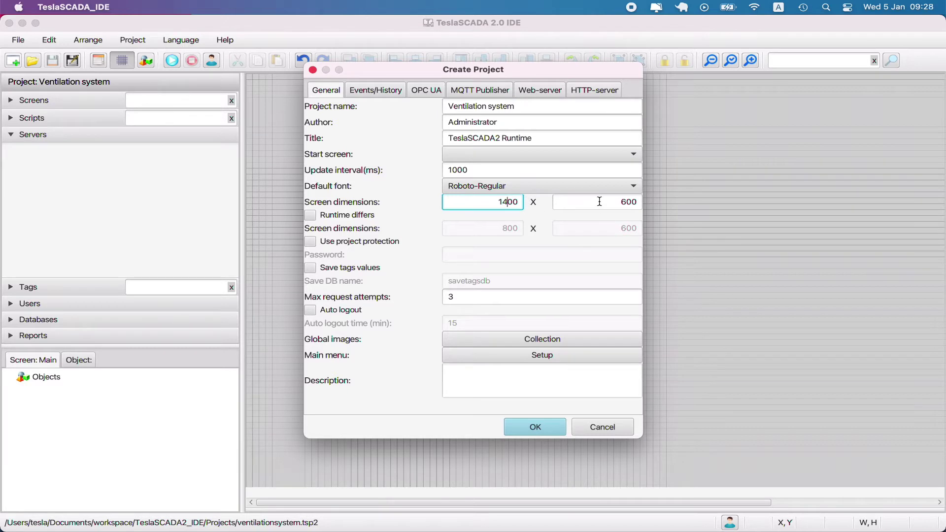
drag(625, 202, 606, 200)
text(7)
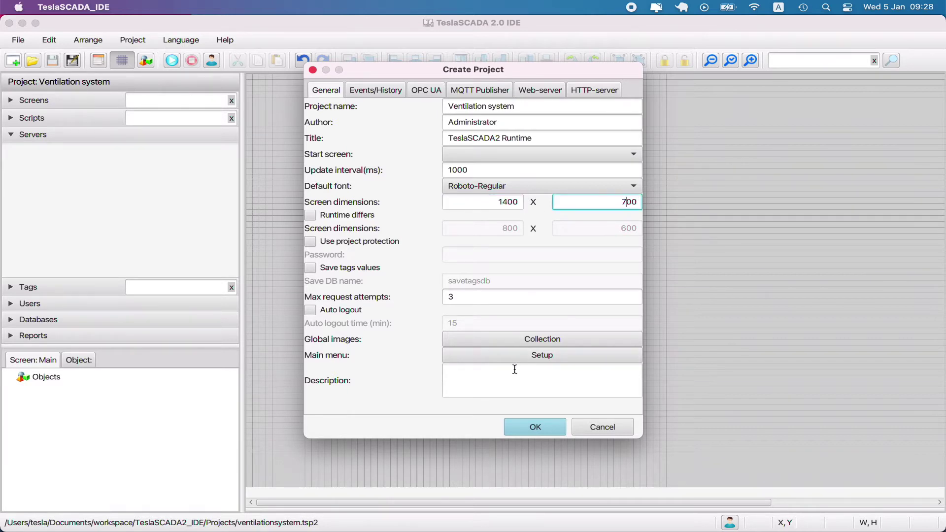
click(514, 369)
text(Ventilatio)
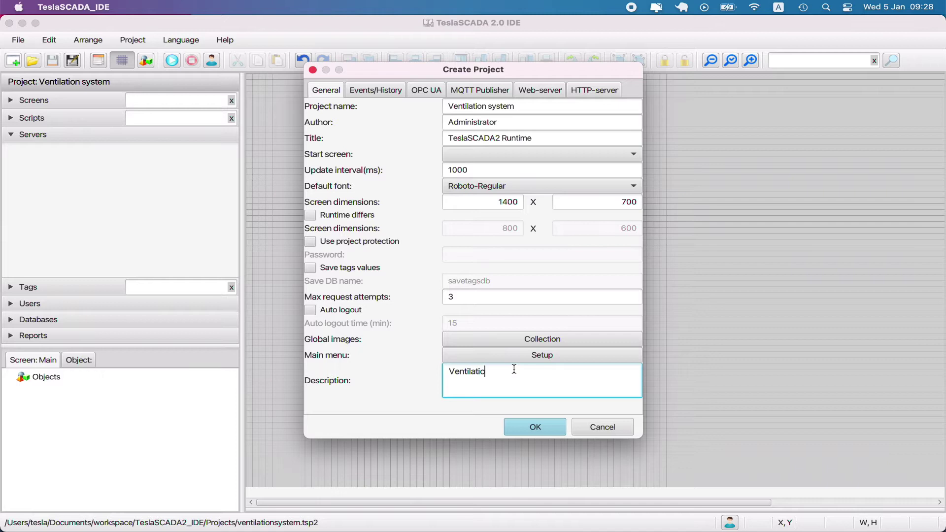
text(n system)
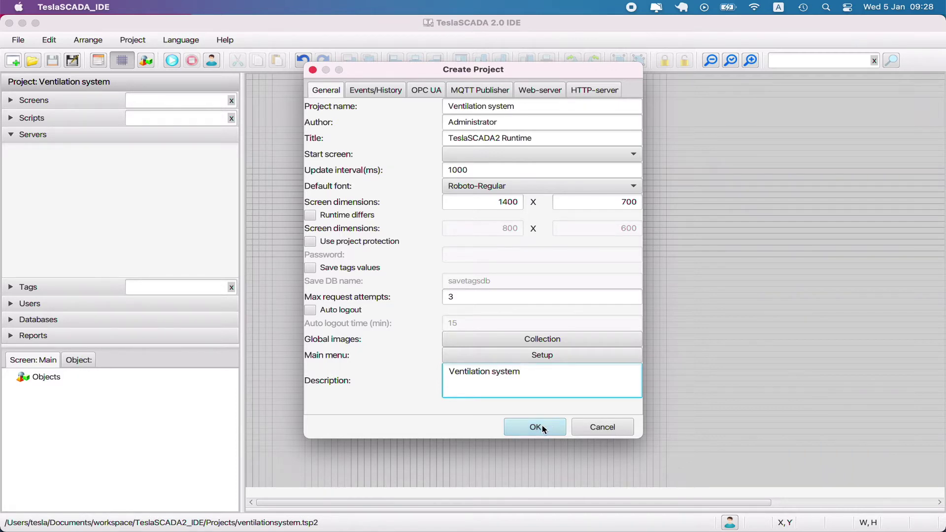
click(536, 427)
Step: Save the project as ventilationsystem.tsp2
click(51, 63)
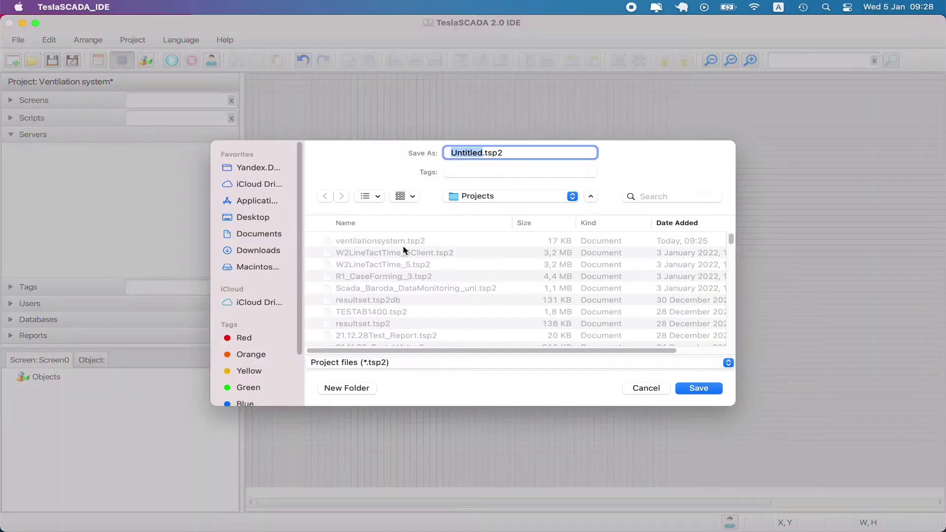
text(ventilationsystem)
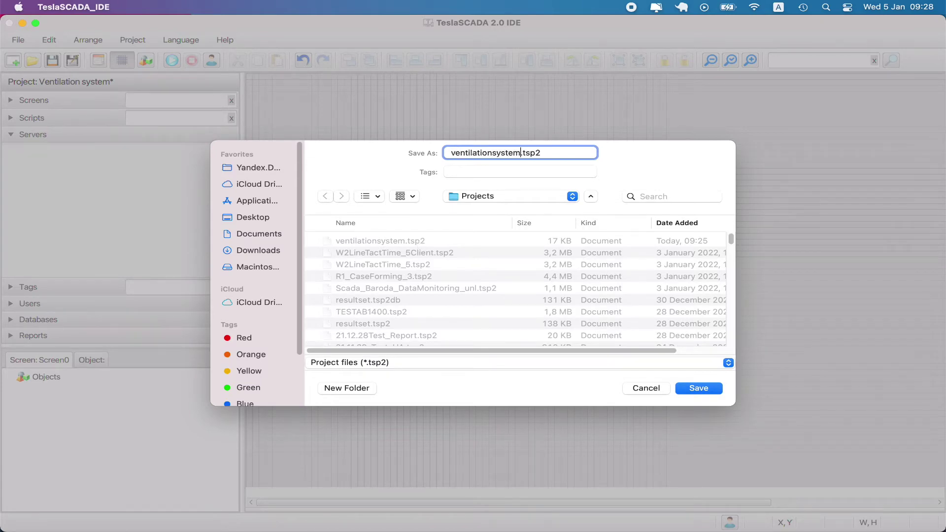
click(687, 395)
Step: Confirm replacing the existing project file, then rename Screen0 to Main
click(497, 330)
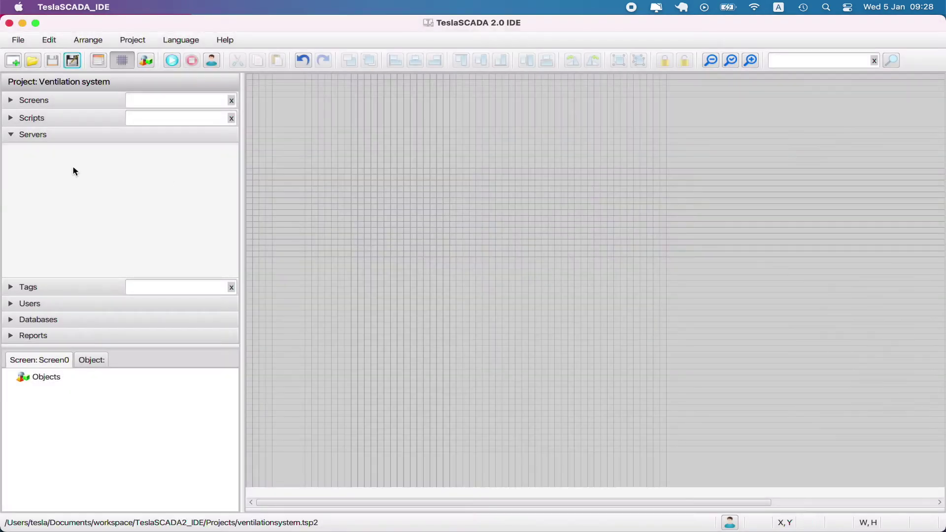
right_click(11, 132)
key(Escape)
click(11, 101)
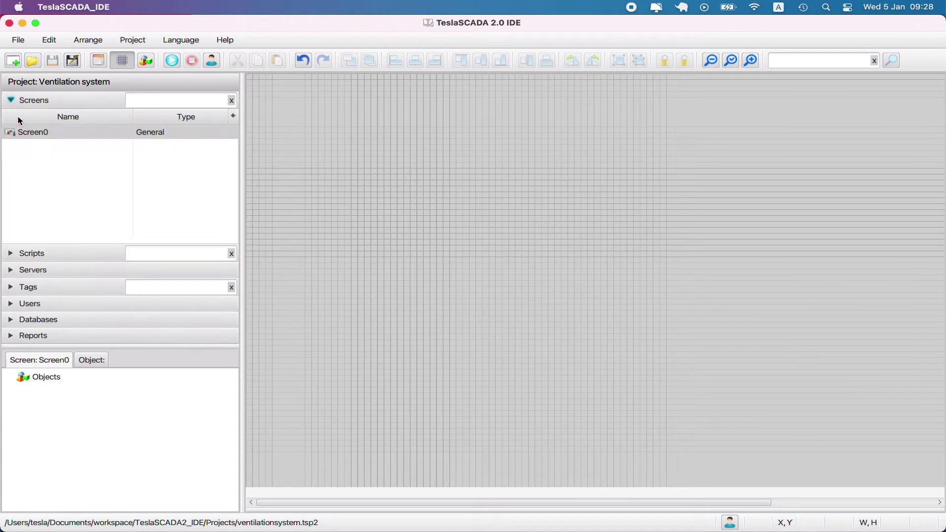
right_click(34, 138)
click(69, 214)
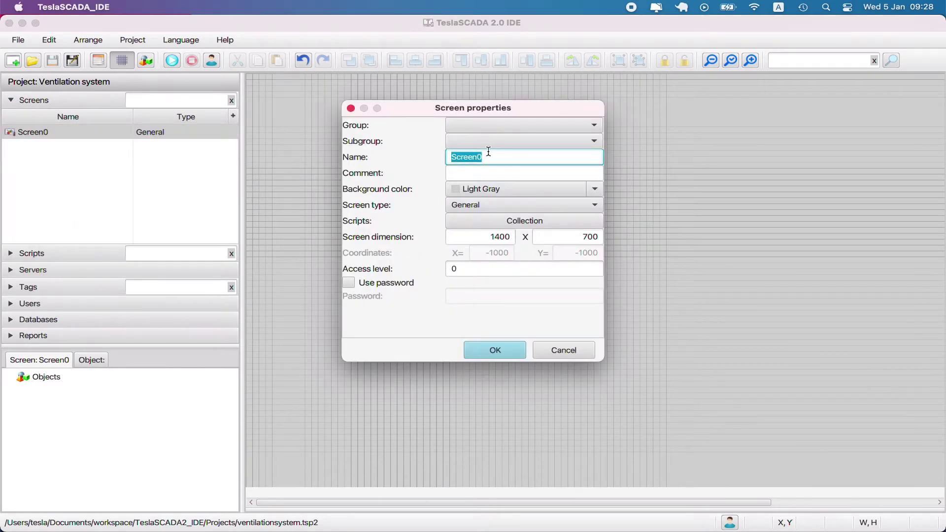
text(Main)
click(490, 350)
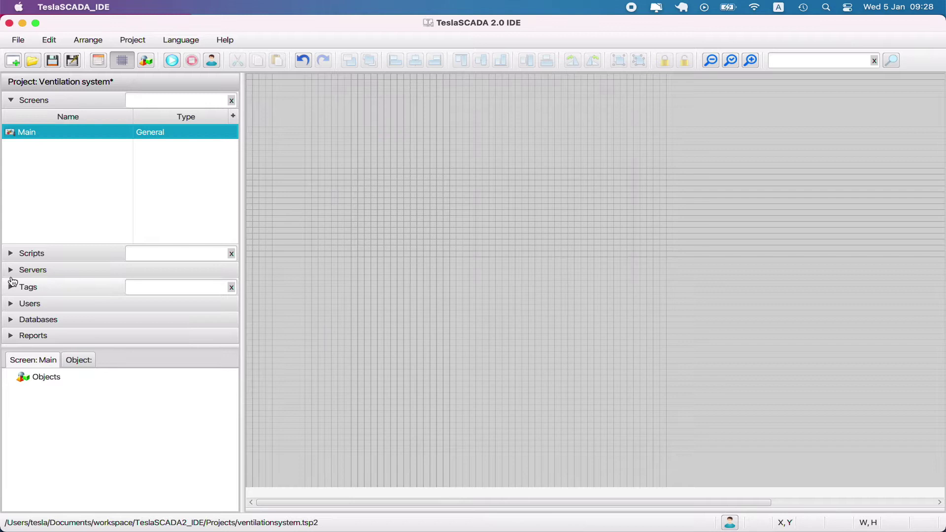
Step: Add a Modbus TCP server named PLC at IP 192.168.1.17, port 502
click(12, 270)
right_click(31, 174)
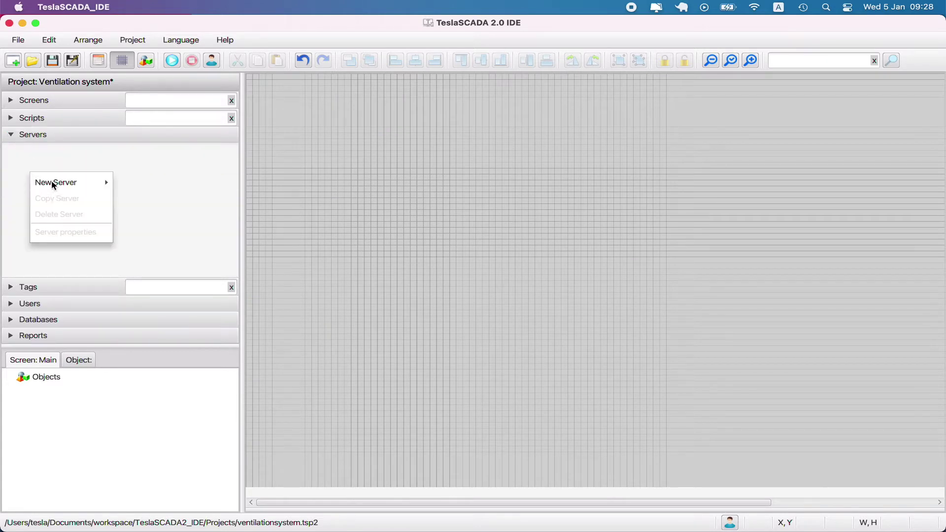
mouse_move(55, 185)
click(131, 183)
click(488, 161)
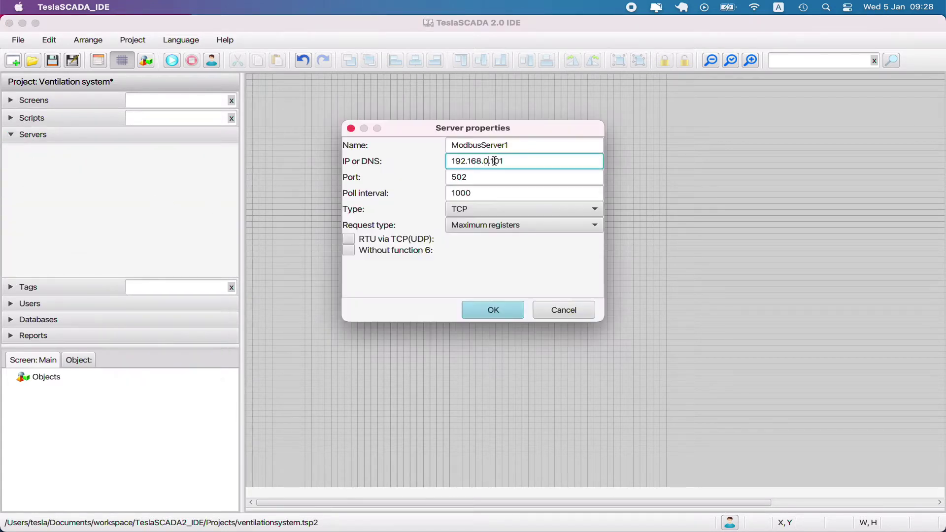
key(BackSpace)
text(1)
drag(513, 145, 372, 144)
text(PLC)
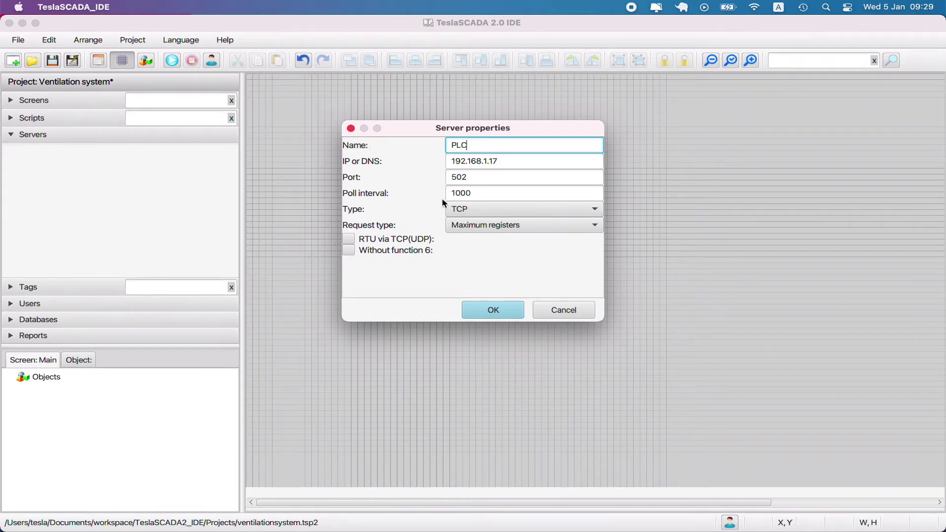
click(510, 312)
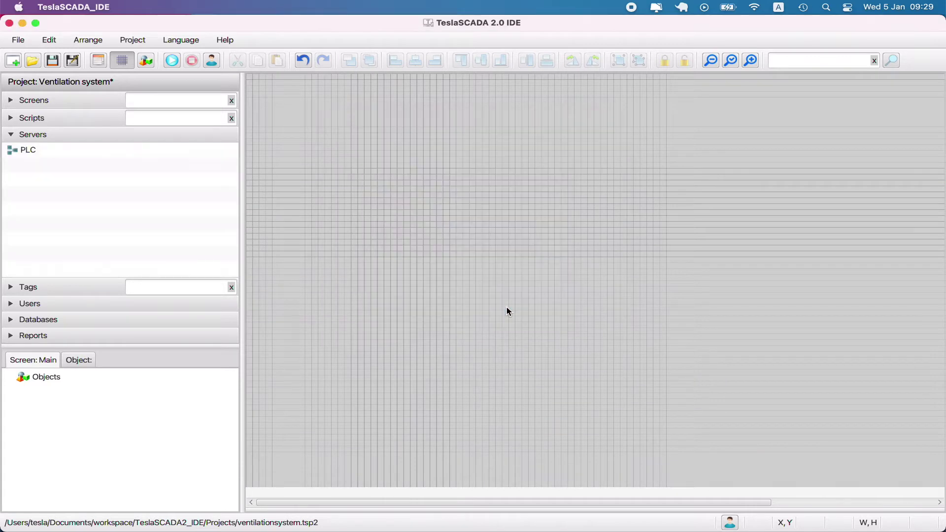
Step: Create a new tag group named FirstFloor
click(11, 285)
right_click(52, 203)
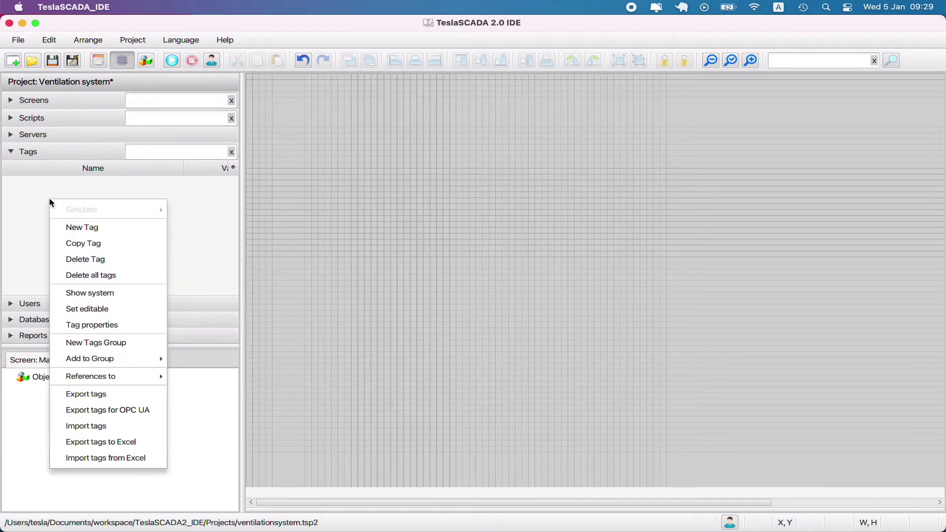
click(34, 203)
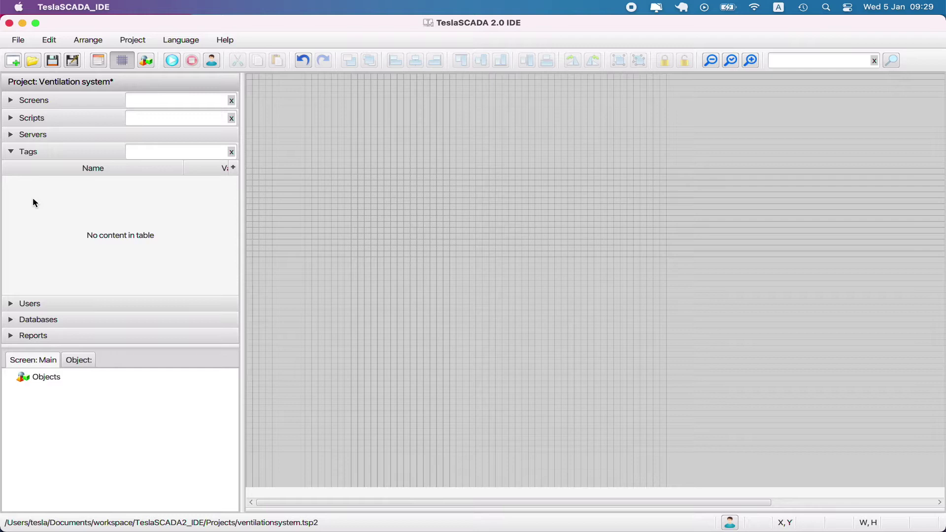
right_click(39, 204)
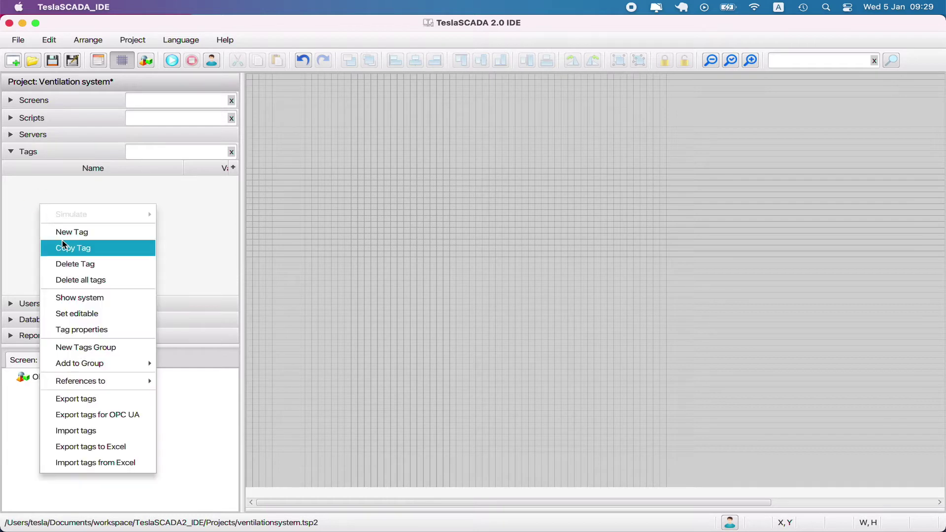
click(100, 351)
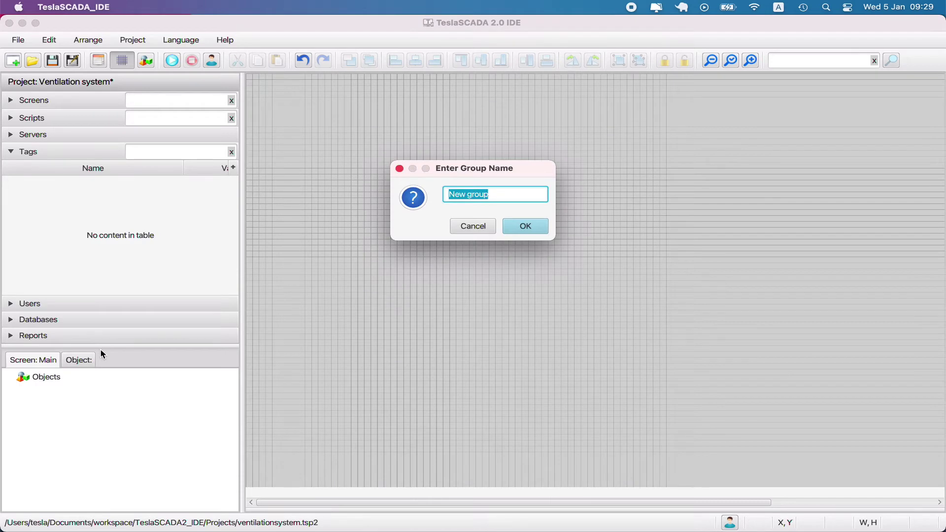
text(FirstFloor)
click(526, 226)
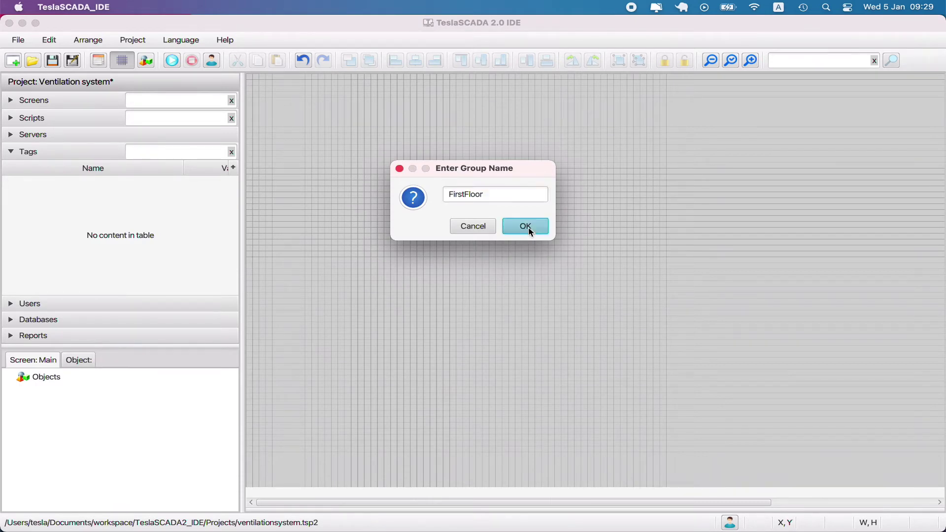
Step: Duplicate FirstFloor and rename the copy to SecondFloor
right_click(20, 186)
click(55, 232)
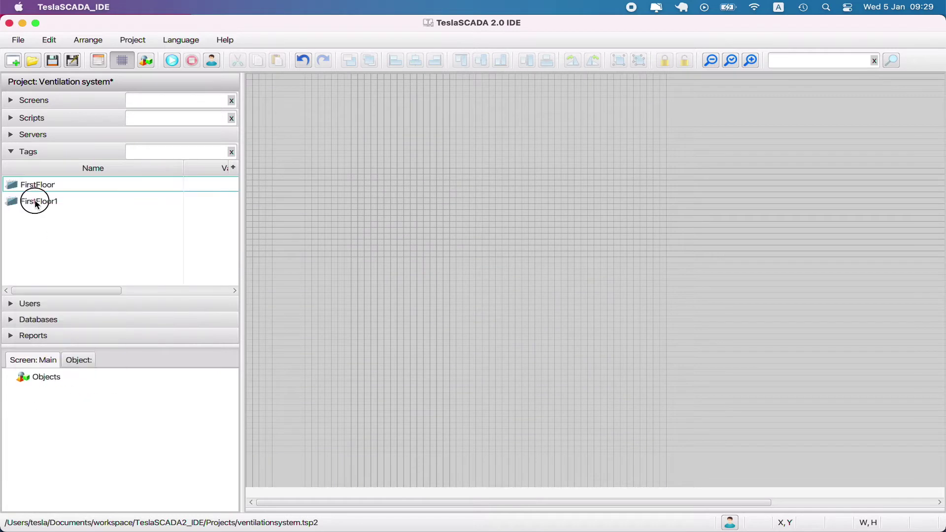
double_click(67, 200)
click(516, 195)
key(super+a)
text(S)
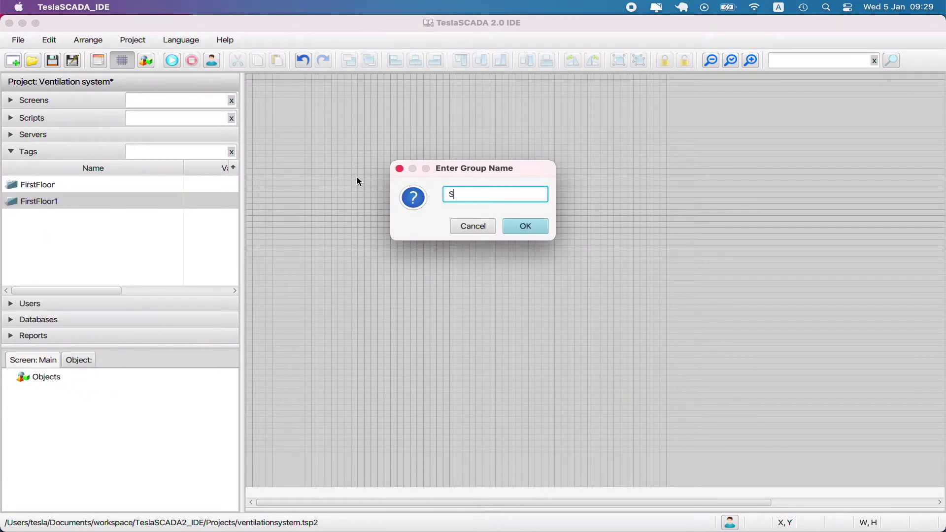
text(econdFloor)
click(526, 226)
Step: Duplicate SecondFloor and rename the copy to Basement
click(21, 205)
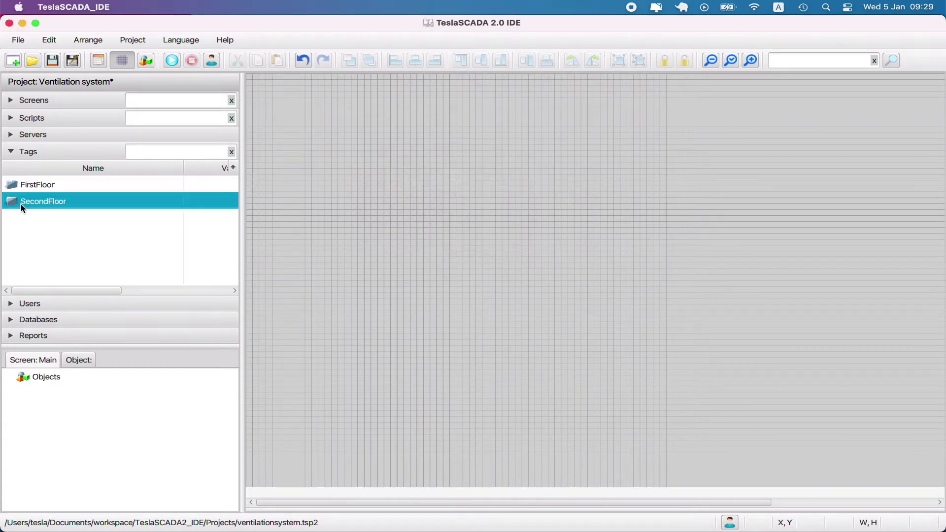
right_click(21, 205)
click(55, 257)
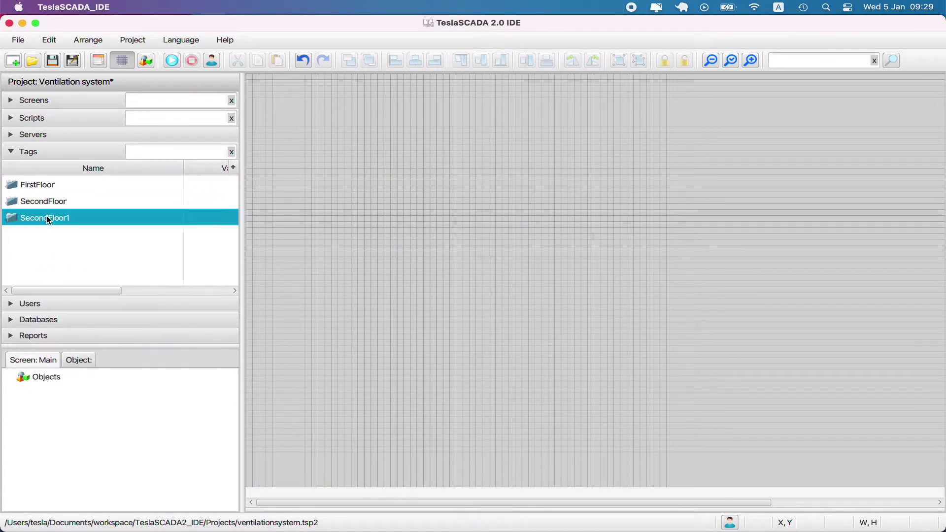
double_click(46, 216)
text(Basement)
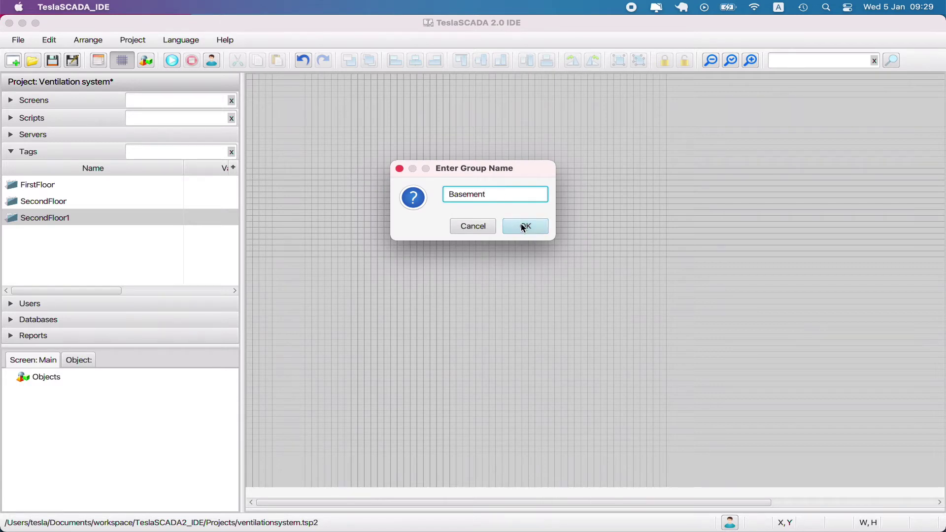
click(527, 226)
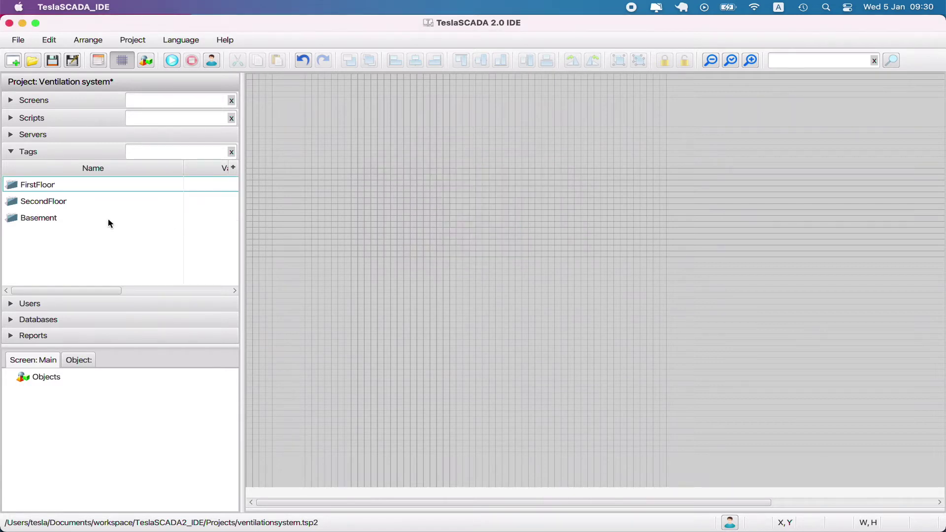
Step: Add a subgroup M01 inside the FirstFloor tag group
click(34, 189)
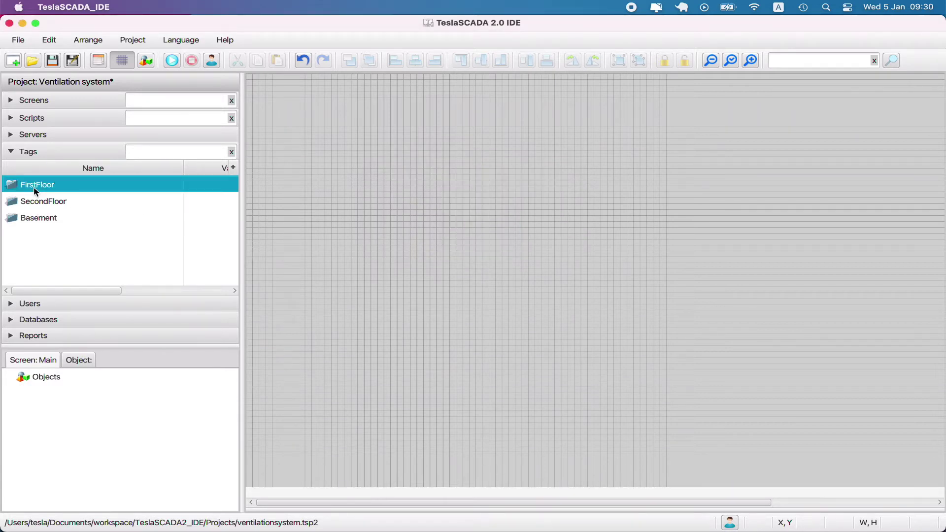
right_click(37, 186)
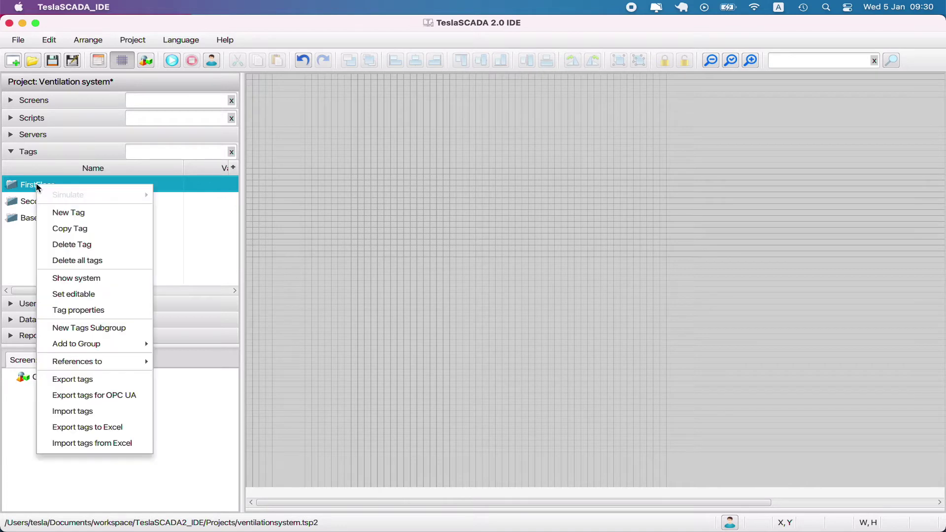
click(99, 329)
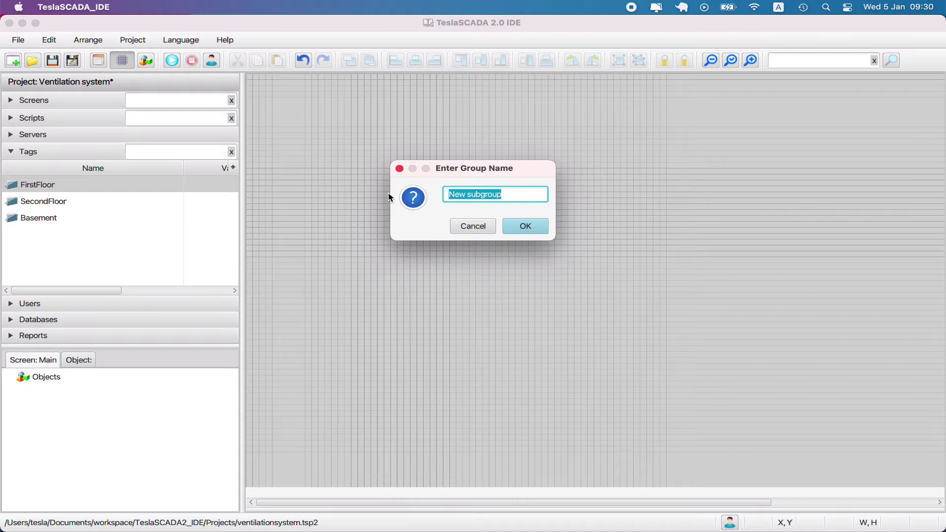
text(M01)
click(526, 228)
Step: Start a new M01 tag named {subgroup}_state with data type Byte(8 bit)
click(9, 184)
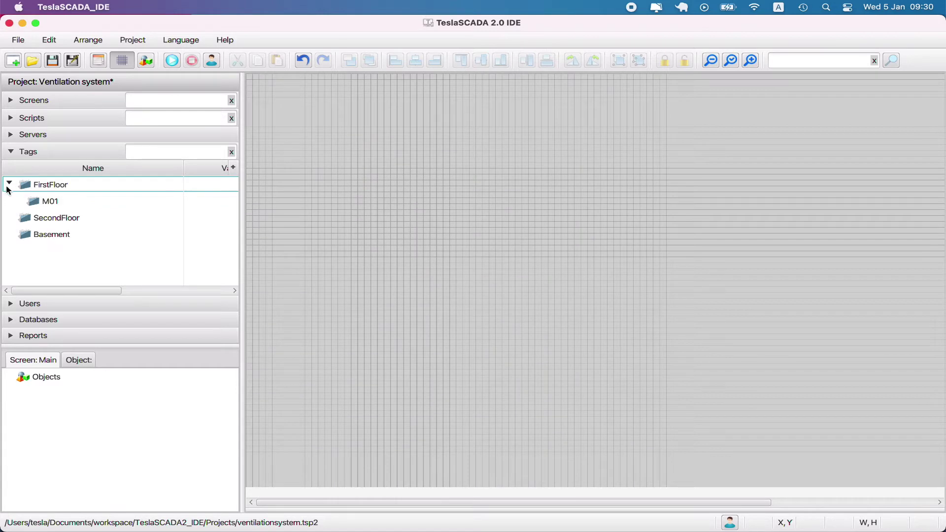
click(43, 202)
right_click(43, 202)
click(79, 231)
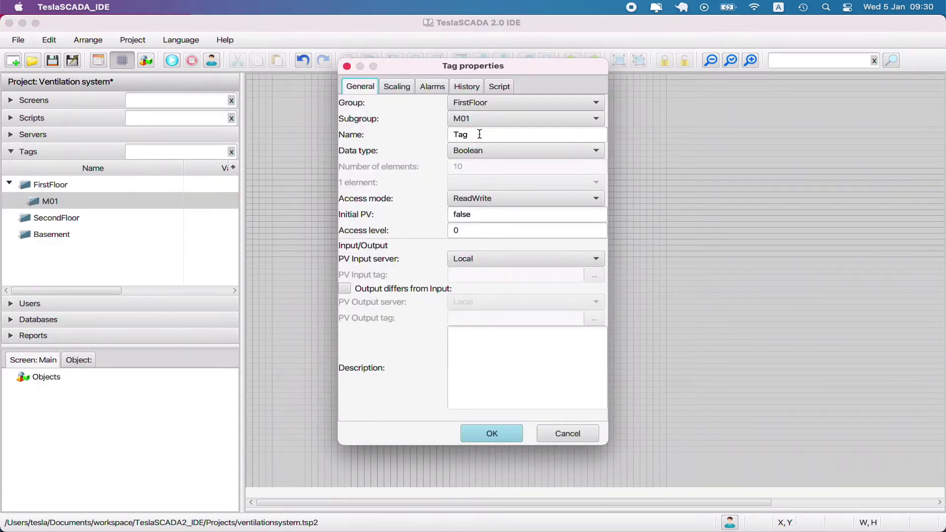
click(486, 150)
click(482, 174)
key(shift+Tab)
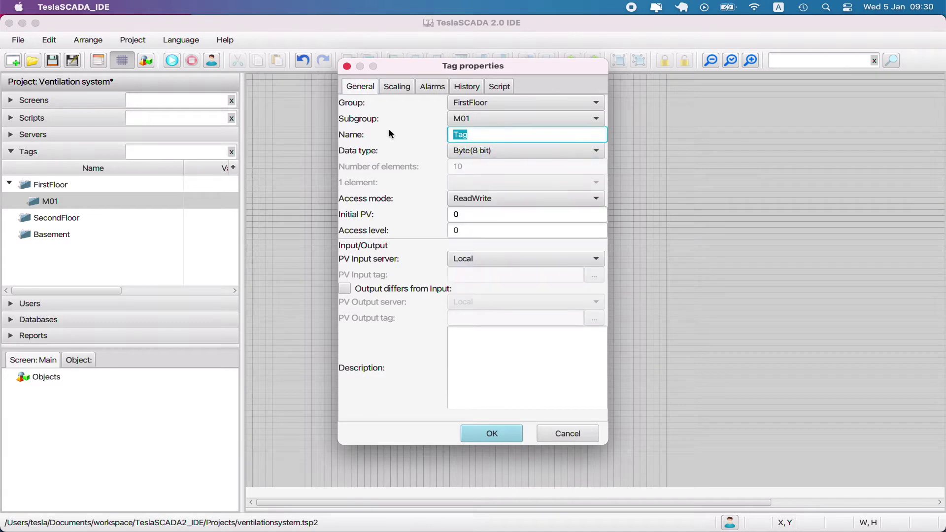
text({subgroup}_state)
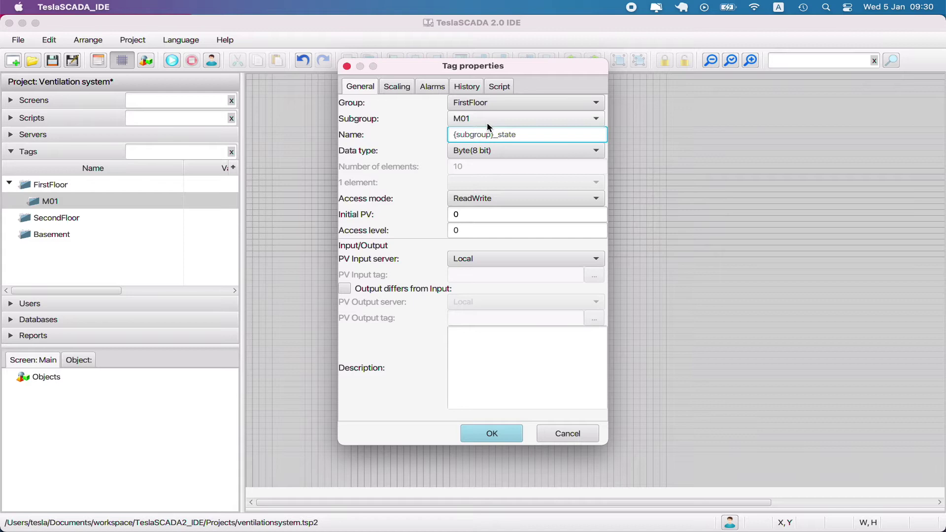
Step: Read the tag from PLC holding register offset 0 and save M01_state
click(493, 259)
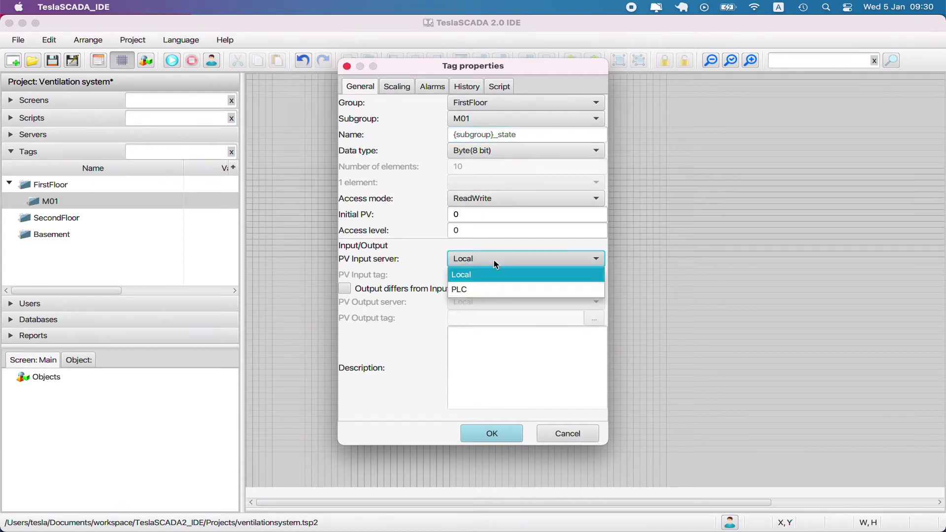
click(567, 276)
click(594, 275)
click(492, 161)
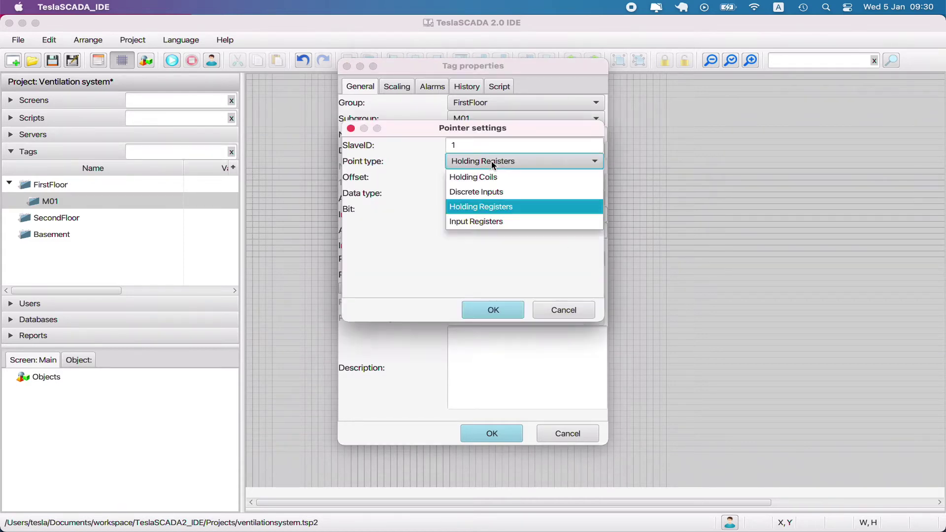
click(492, 161)
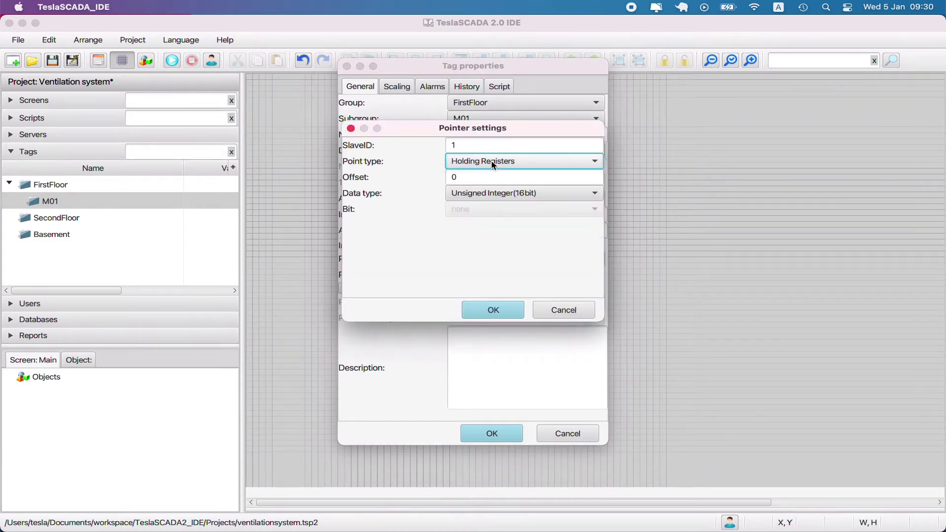
click(493, 310)
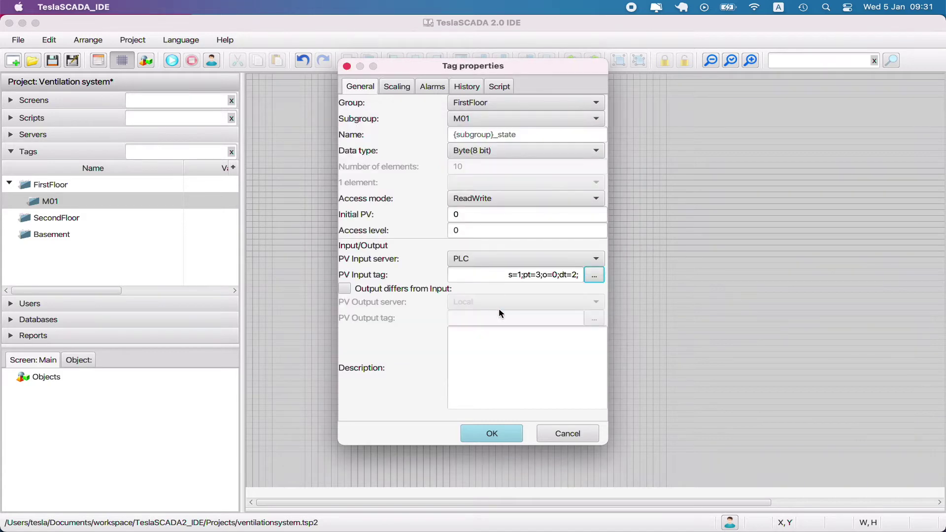
click(493, 434)
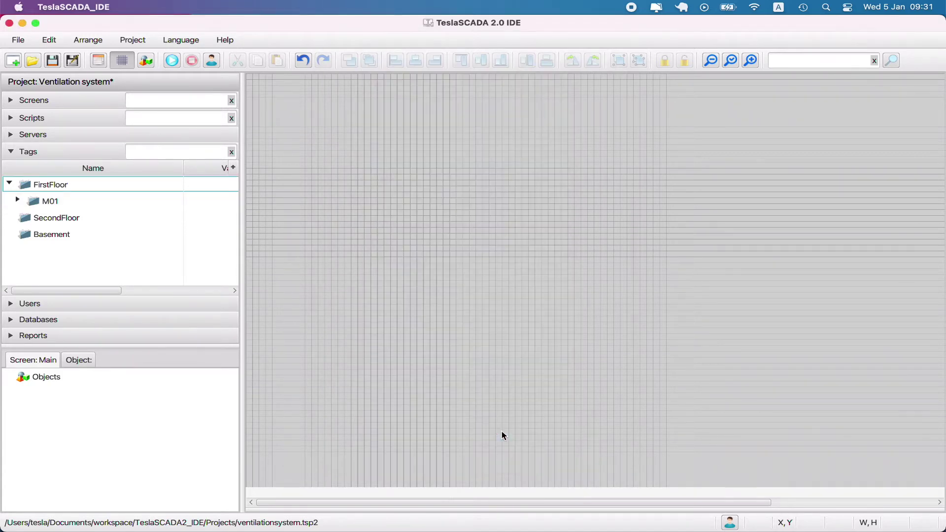
click(17, 200)
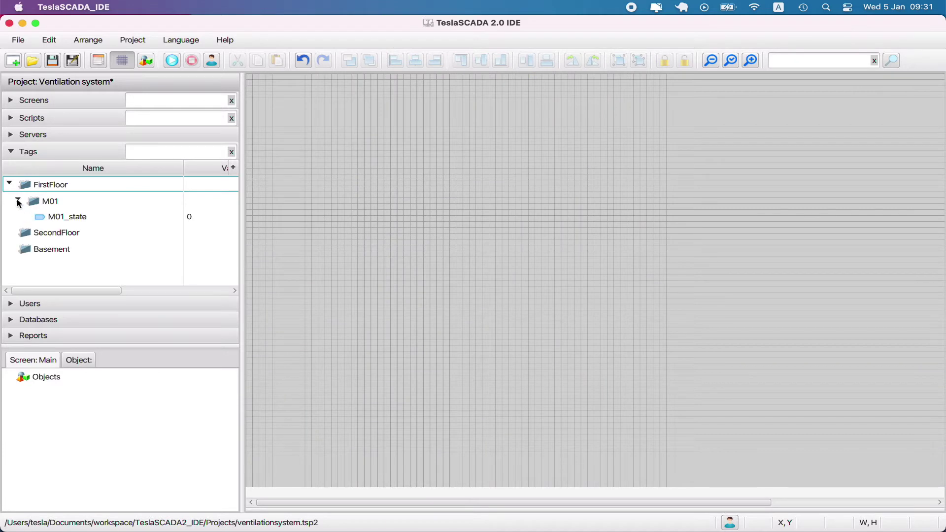
click(44, 204)
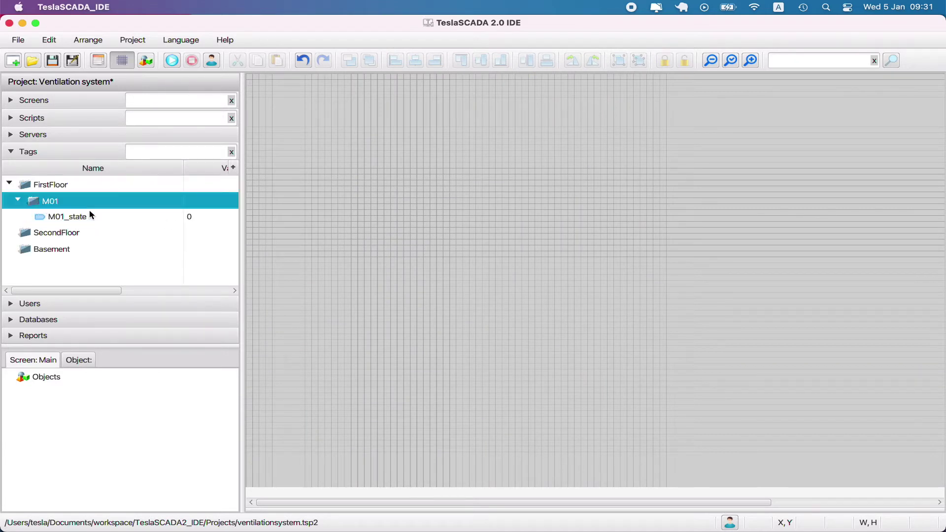
Step: Create tag {subgroup}_speed as Float(32 bit), input from PLC holding registers in Float(32bit) format
right_click(53, 200)
click(77, 227)
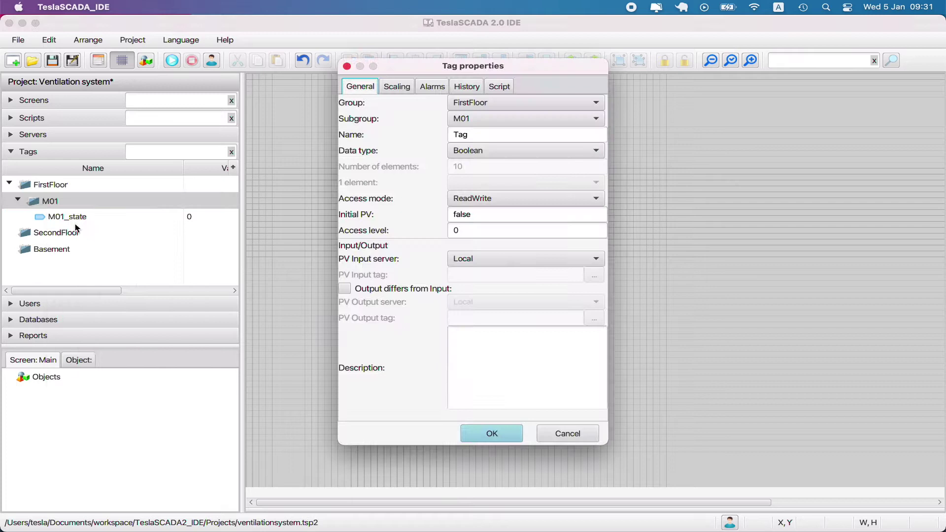
double_click(454, 134)
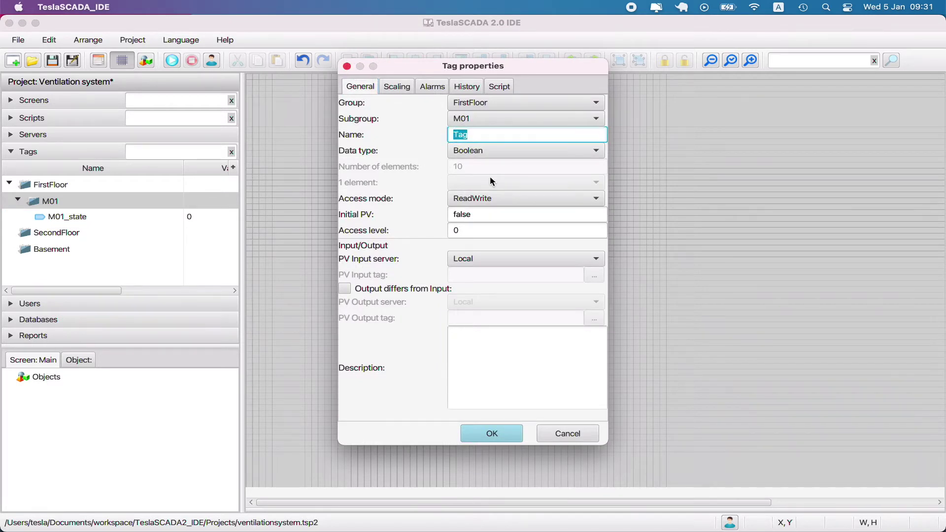
click(501, 152)
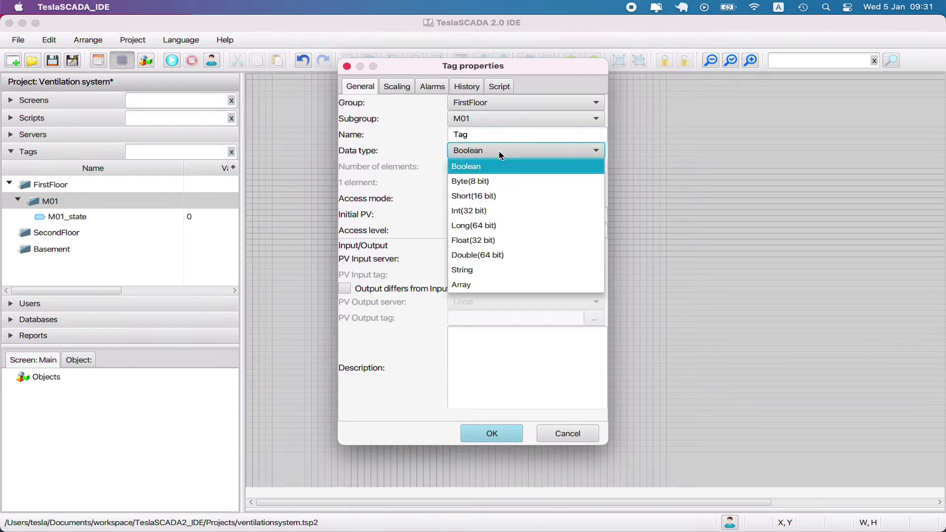
click(485, 241)
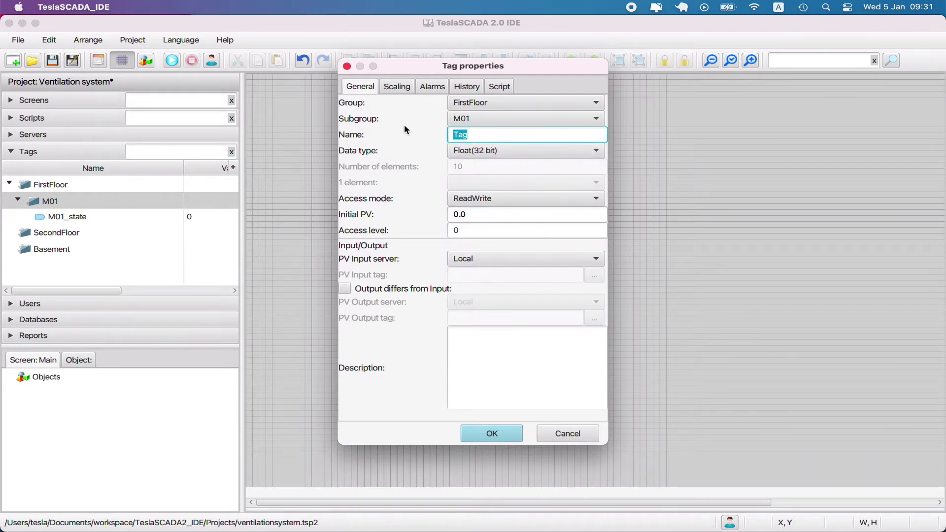
text({subgroup}_speed)
click(496, 259)
click(486, 288)
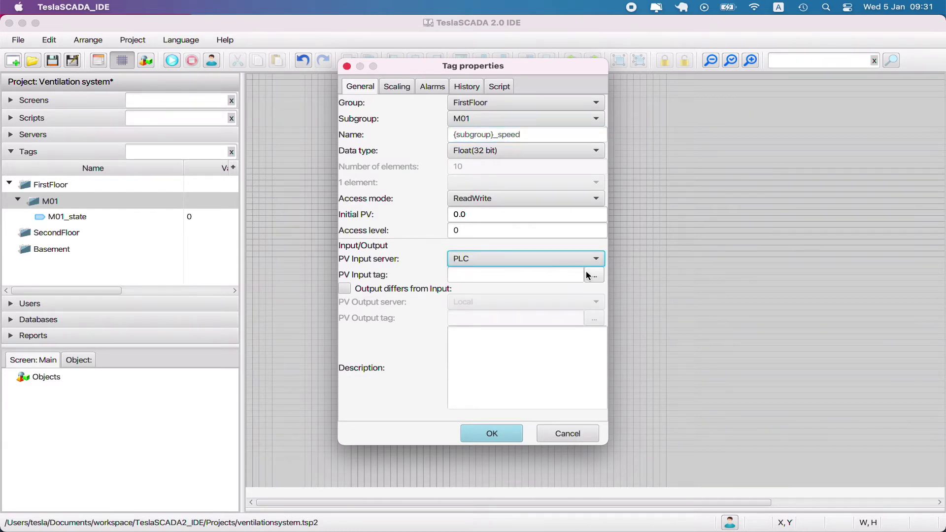
click(594, 275)
click(497, 193)
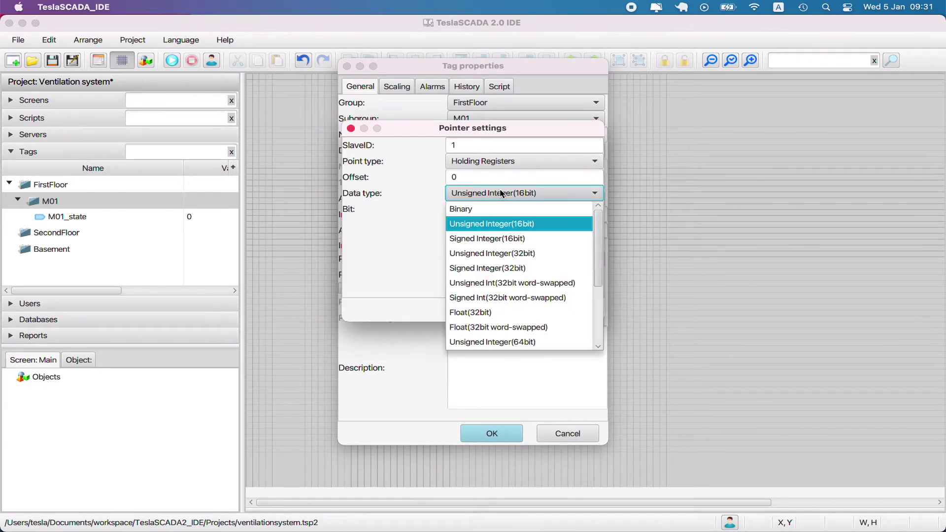
click(488, 310)
key(shift+Tab)
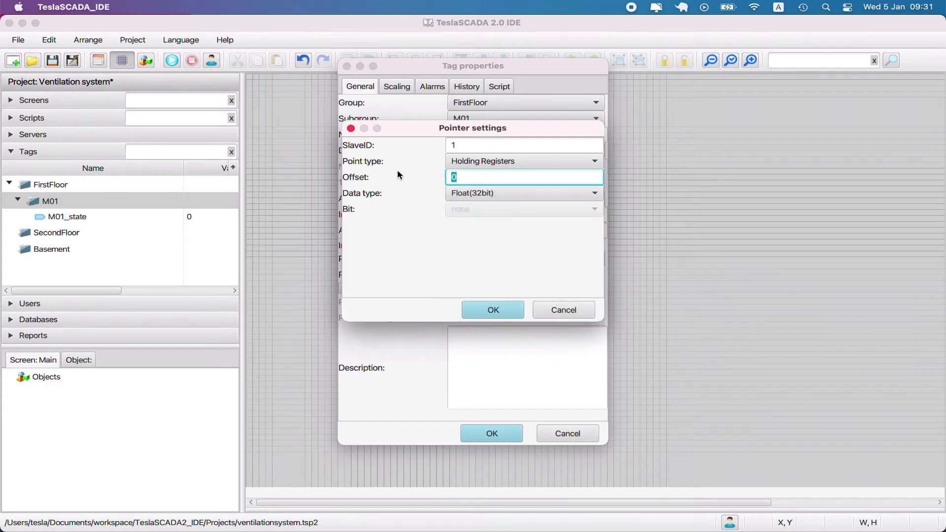
Step: Set the register offset to 1 and save the M01_speed tag
text(1)
click(511, 309)
click(506, 431)
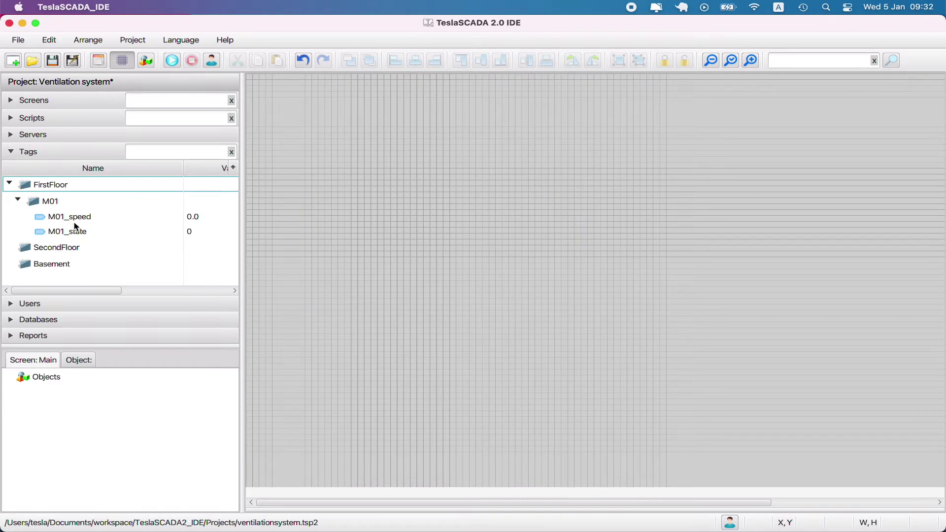
Step: Start a new M01 tag named {subgroup}_mode with PLC as input server
click(75, 232)
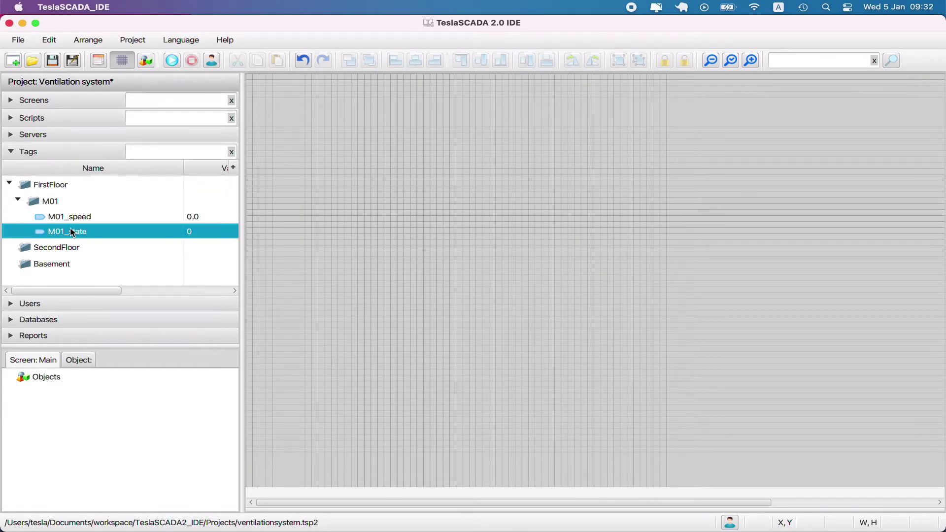
right_click(60, 203)
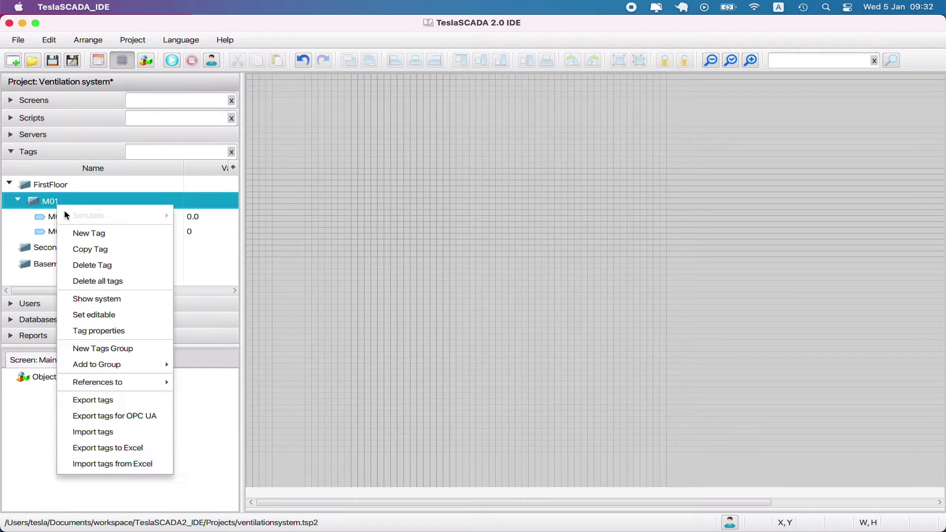
click(89, 232)
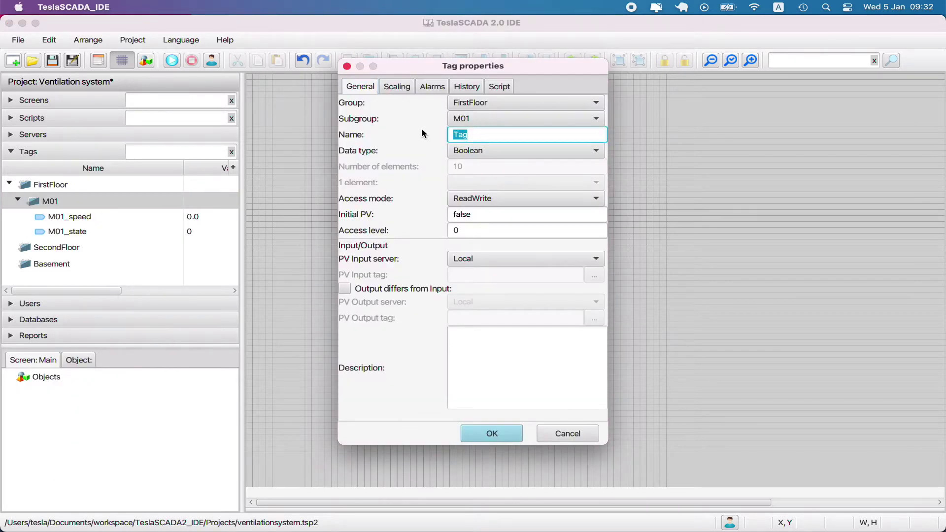
text({subgroup}_mode)
click(495, 259)
click(480, 284)
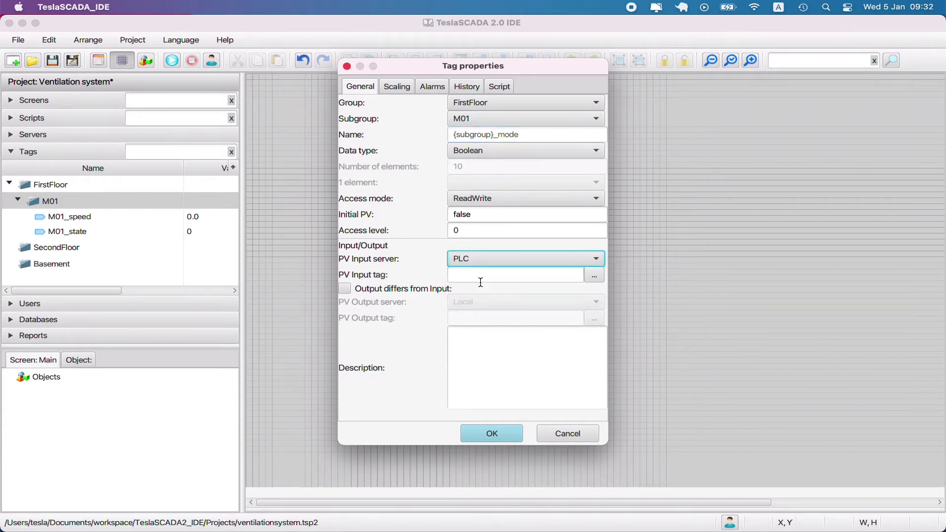
Step: Point M01_mode at holding register offset 4, Binary, bit 0, and save it
click(594, 275)
click(507, 168)
click(500, 203)
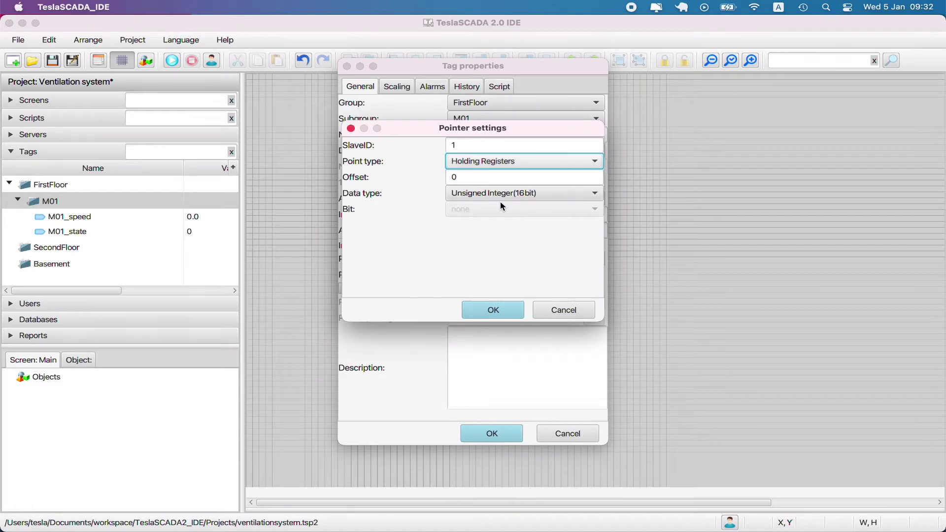
click(501, 194)
click(407, 167)
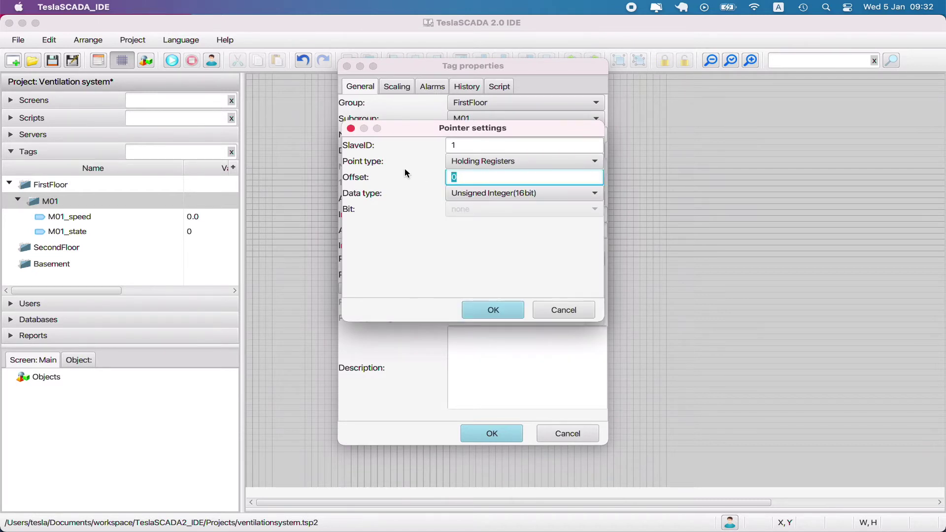
text(4)
click(523, 194)
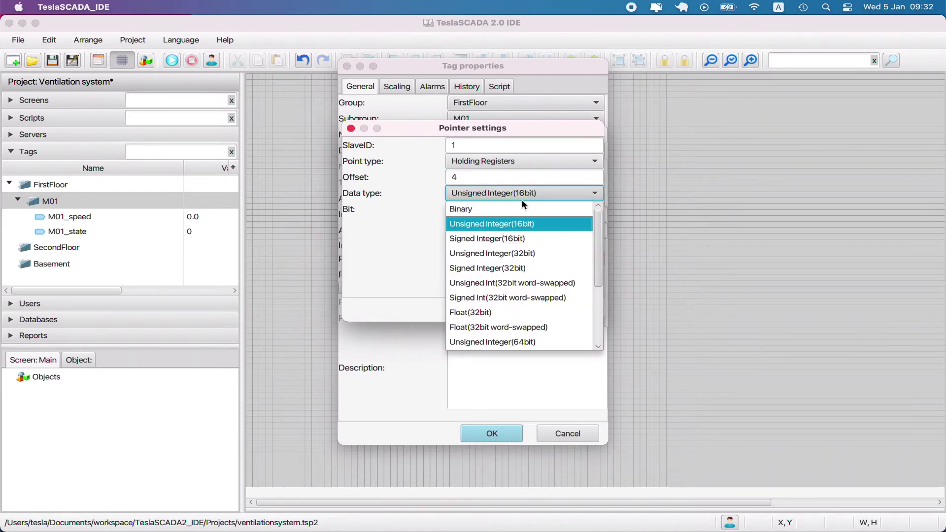
click(524, 209)
click(524, 209)
click(492, 236)
click(493, 310)
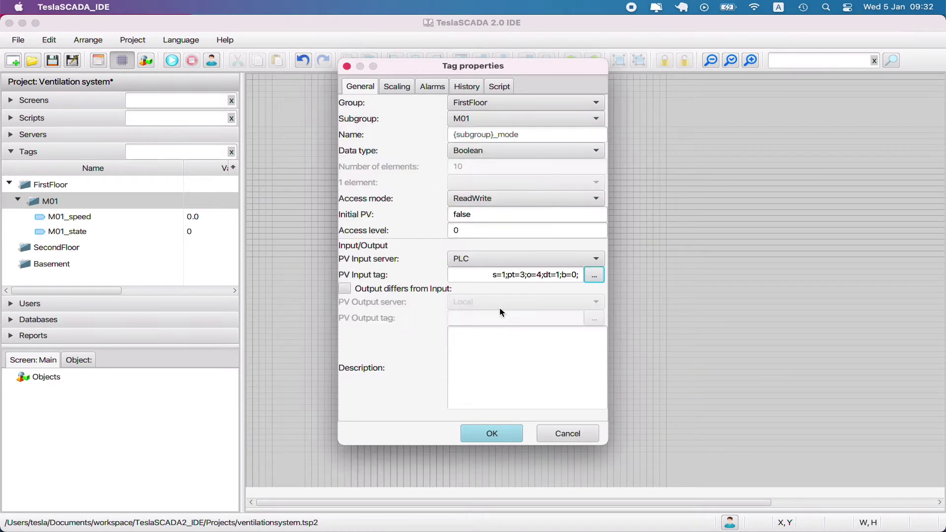
click(488, 435)
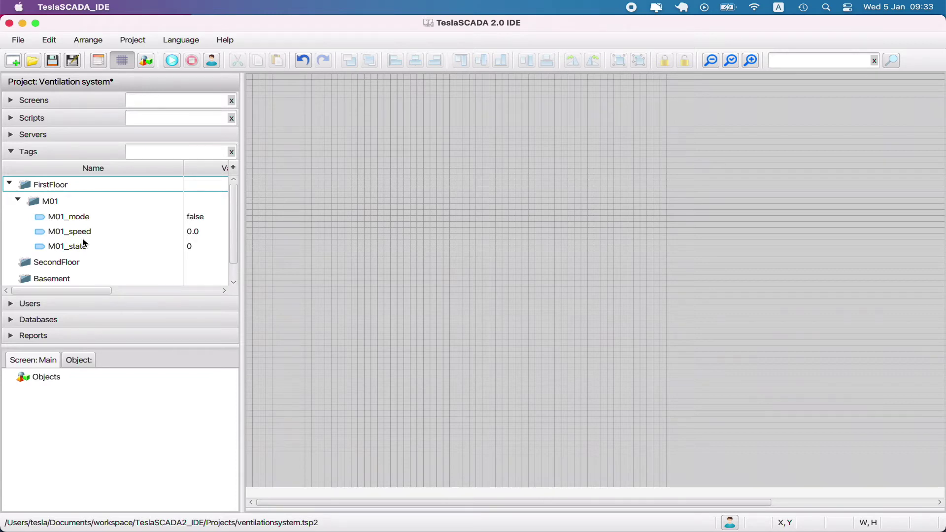
Step: Duplicate M01_state and rename the copy to M01_alarm
right_click(71, 246)
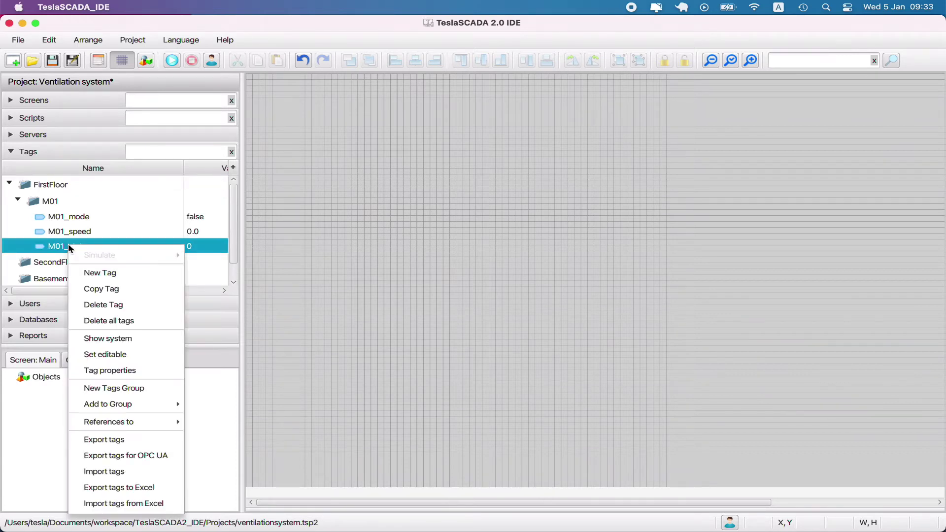
click(102, 290)
double_click(74, 261)
click(515, 133)
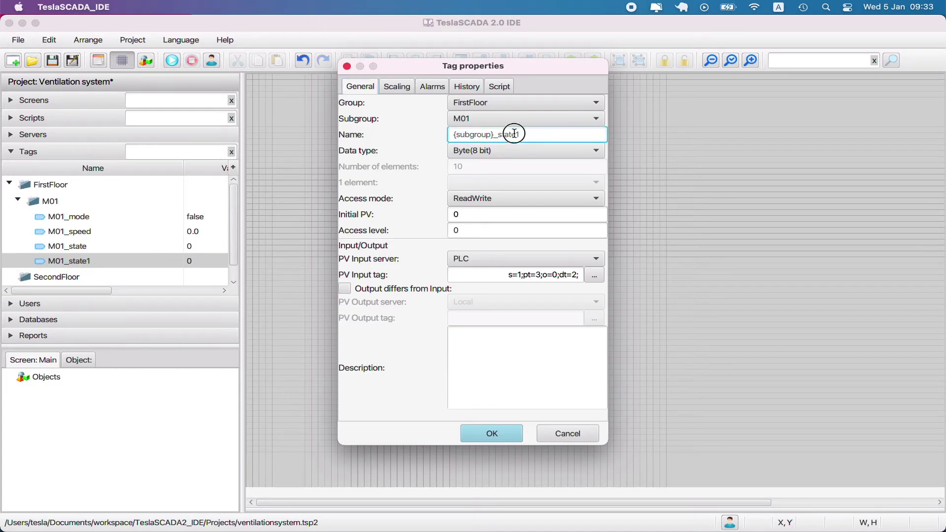
double_click(515, 134)
text(alarm)
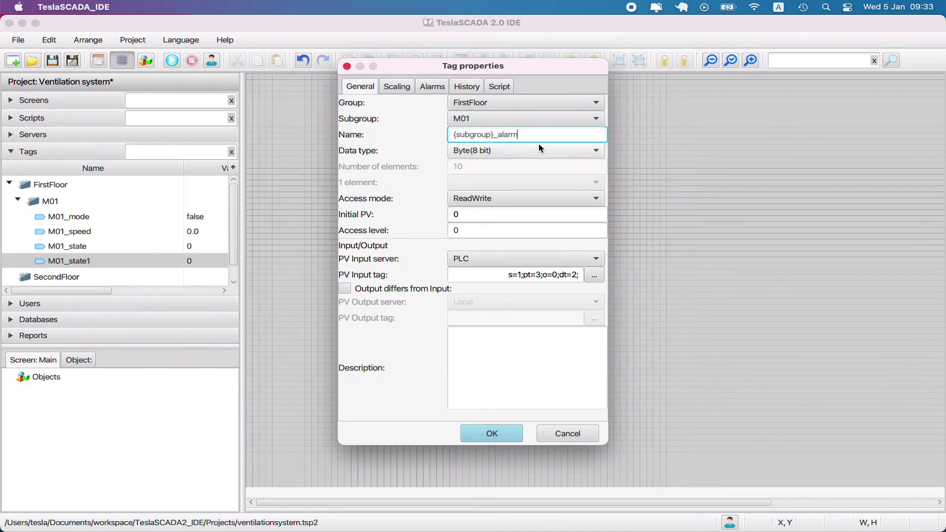
Step: Set M01_alarm's pointer to holding register offset 4, Binary, bit 1, and save
click(595, 276)
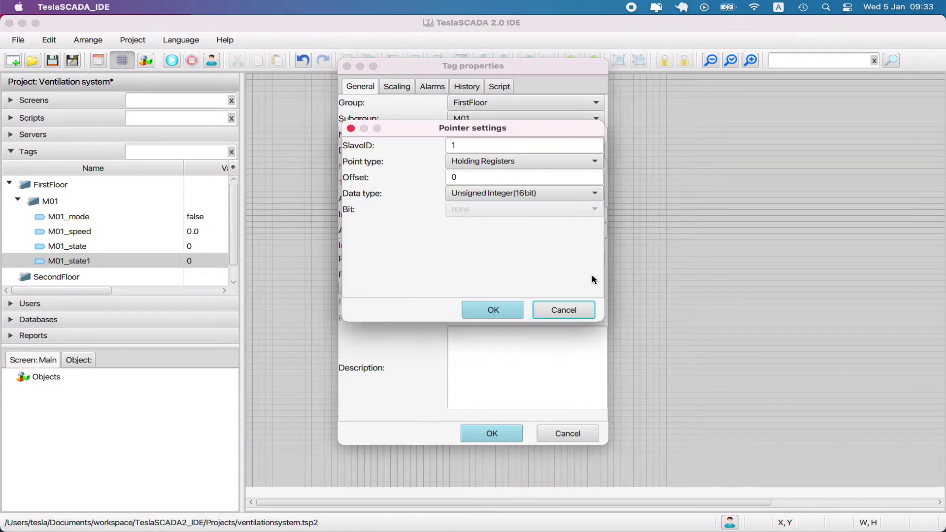
double_click(472, 173)
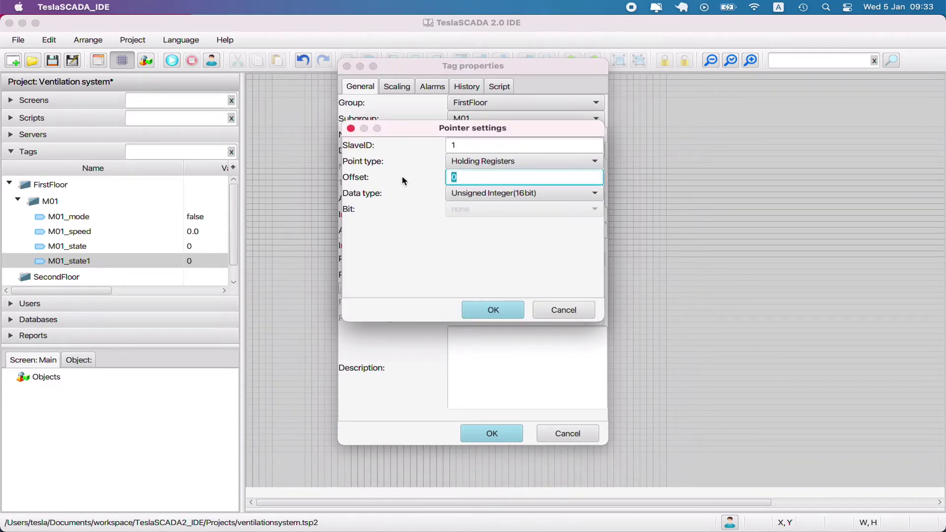
text(4)
click(488, 194)
click(493, 205)
click(496, 209)
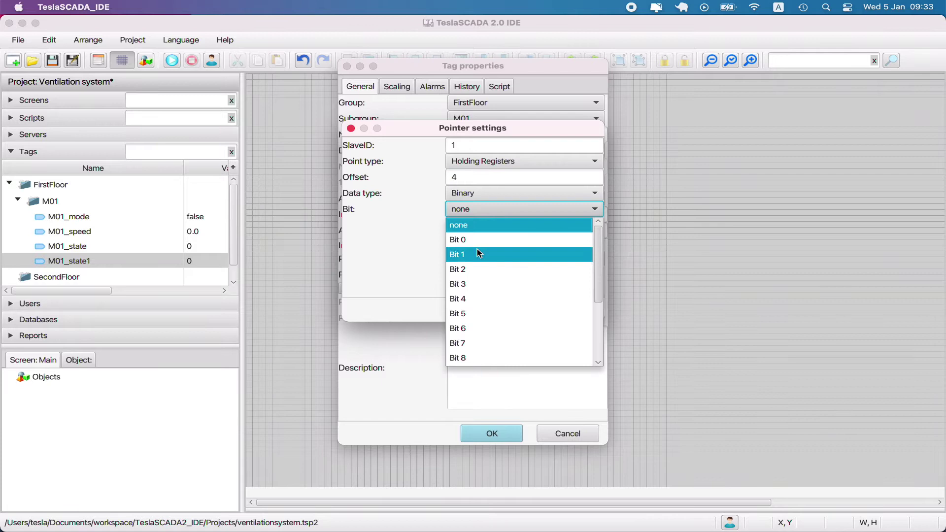
click(483, 251)
click(494, 314)
click(502, 437)
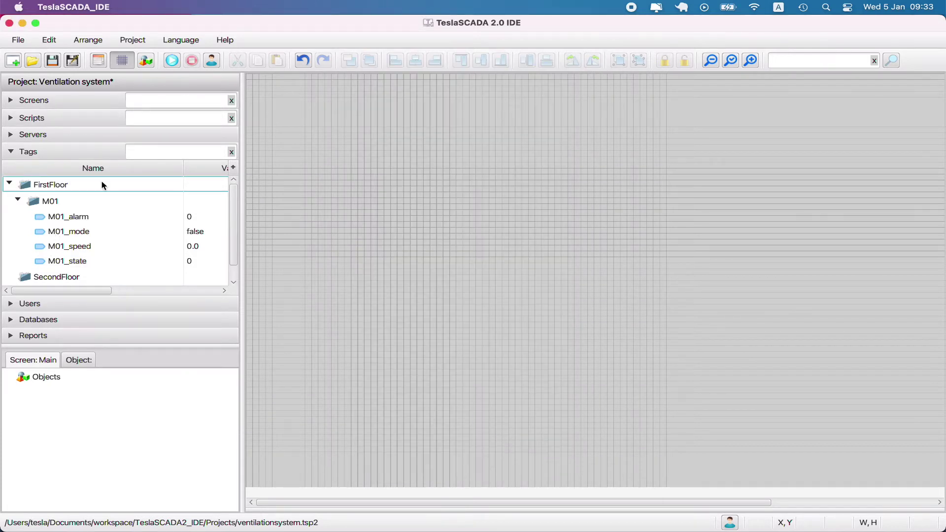
Step: Save the project, then duplicate M01_alarm and rename the copy to M01_command
click(72, 60)
right_click(69, 217)
click(94, 263)
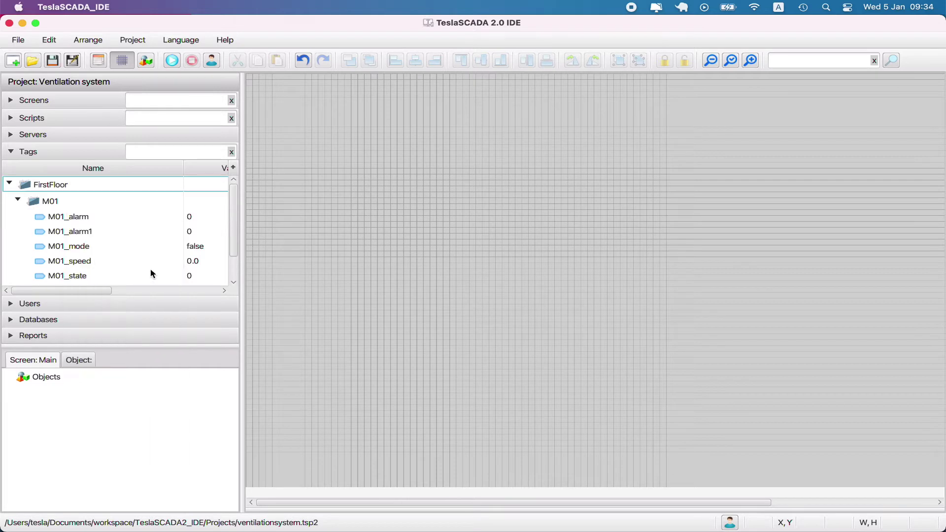
double_click(84, 232)
click(526, 135)
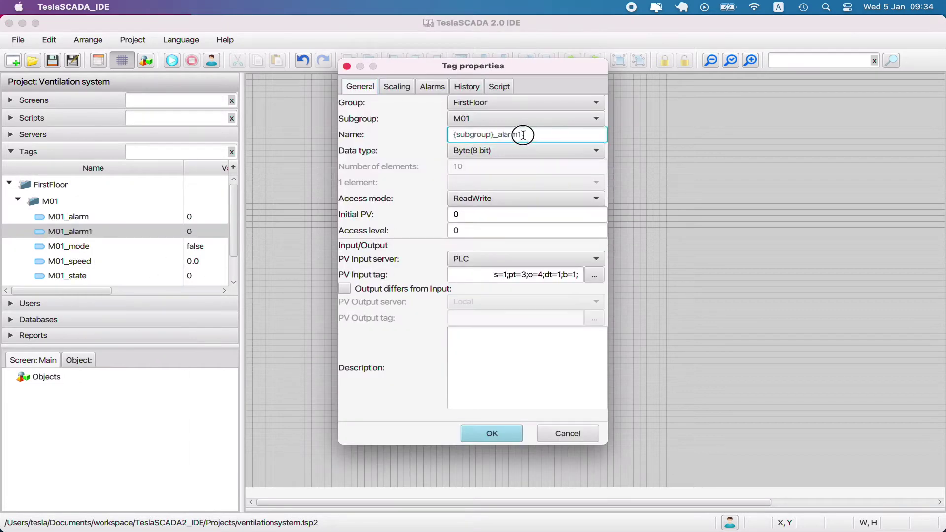
drag(498, 134, 524, 134)
text(command)
Step: Switch M01_command's pointer to bit 2 and save the tag
click(594, 275)
click(493, 209)
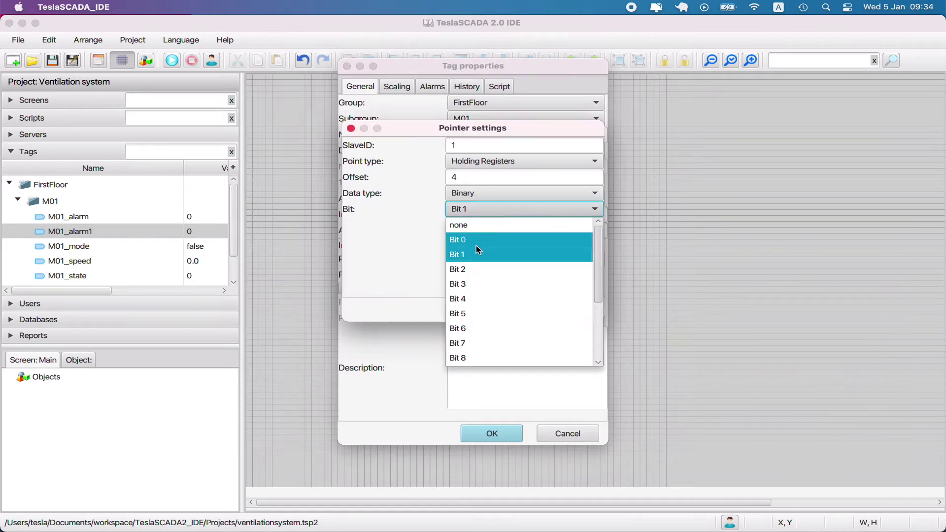
click(472, 261)
click(493, 310)
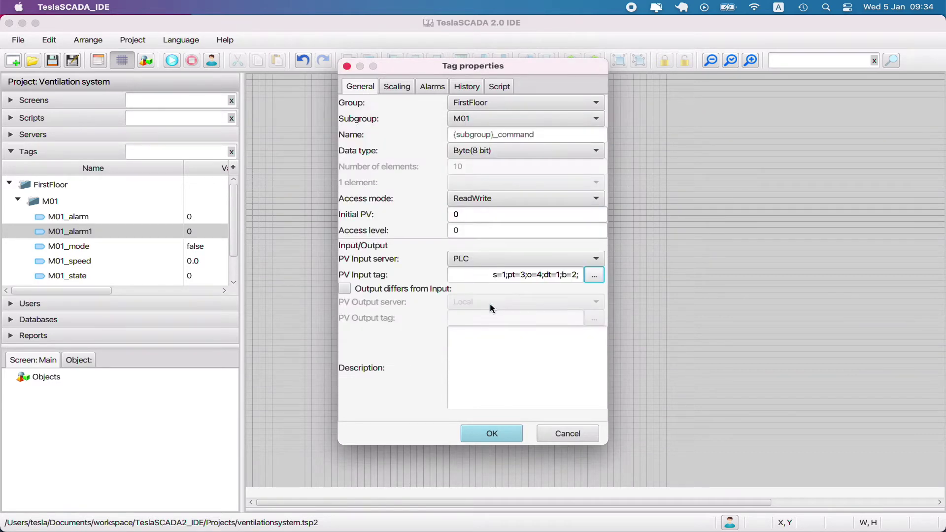
click(506, 439)
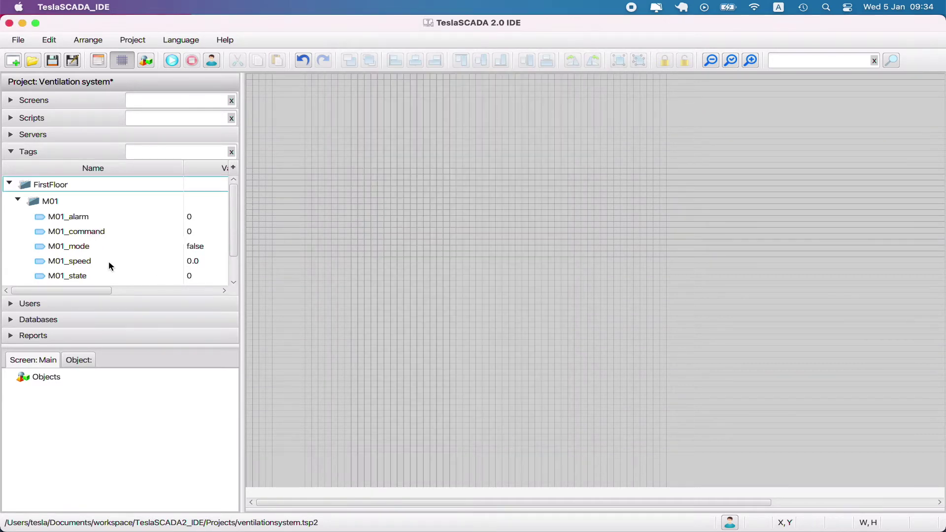
Step: Change M01_command's data type to Boolean
click(98, 229)
double_click(100, 232)
click(473, 151)
click(475, 201)
click(502, 428)
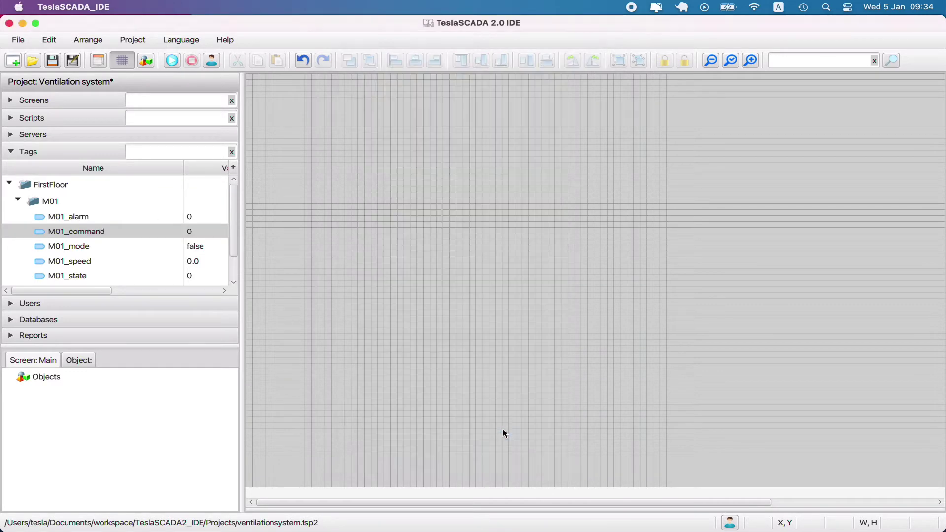
Step: Make M01_alarm Boolean and confirm M01_mode stays Boolean
double_click(91, 217)
click(523, 151)
click(480, 223)
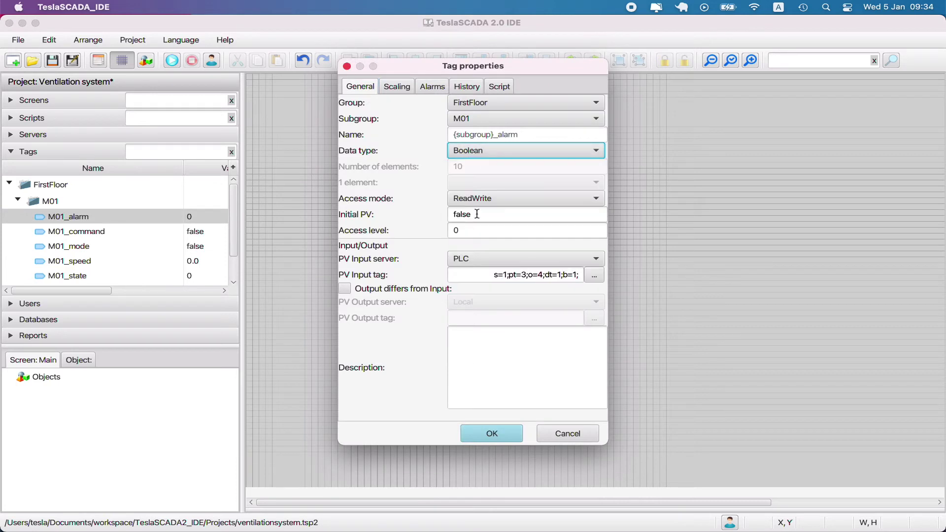
click(495, 438)
double_click(126, 246)
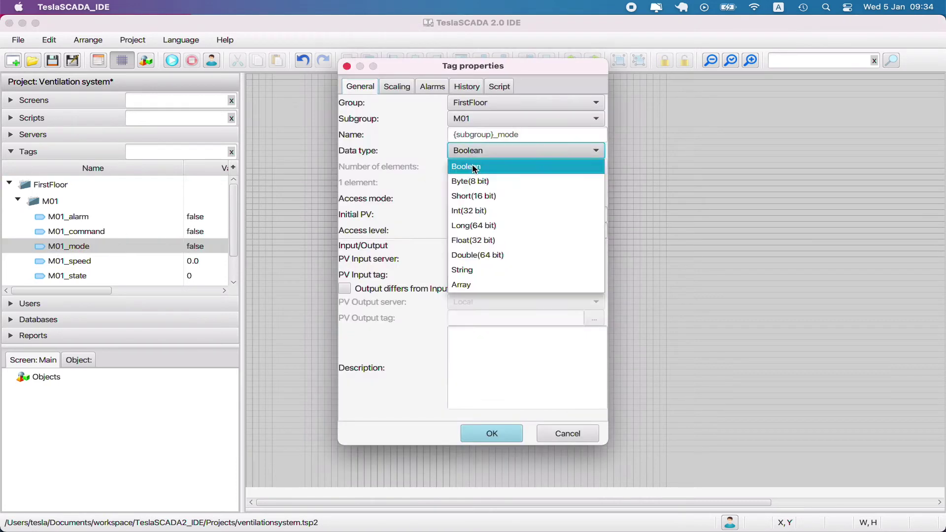
click(472, 169)
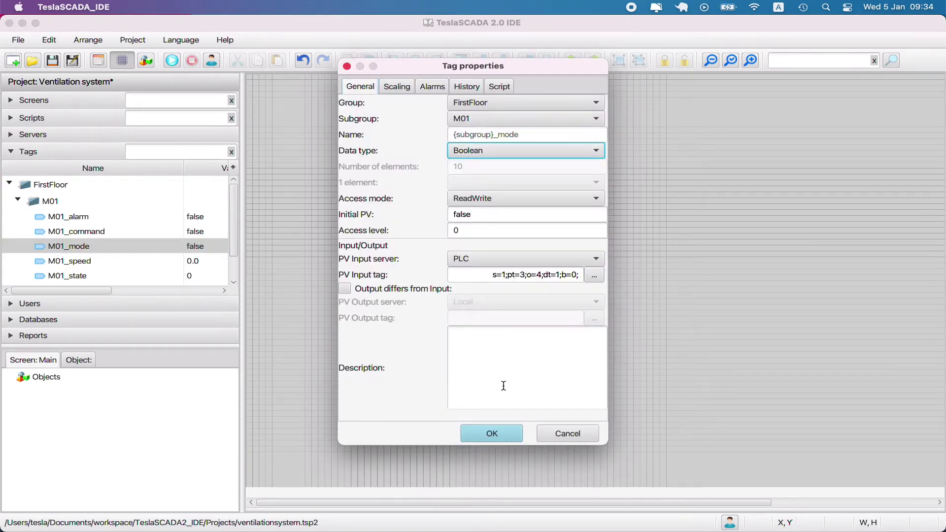
click(516, 435)
click(89, 247)
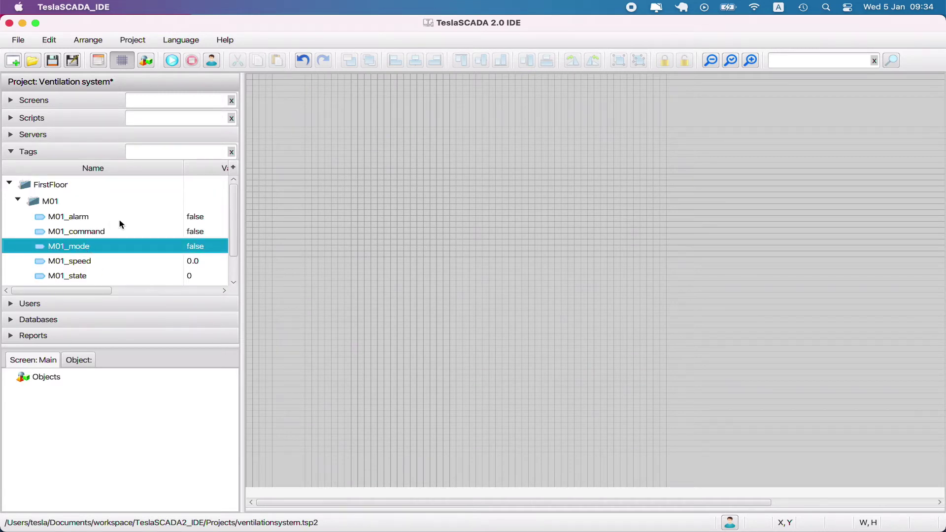
Step: Enable alarms on M01_alarm with a HiHi level and a '{name}' message
scroll(123, 225, down, 2)
scroll(122, 225, up, 1)
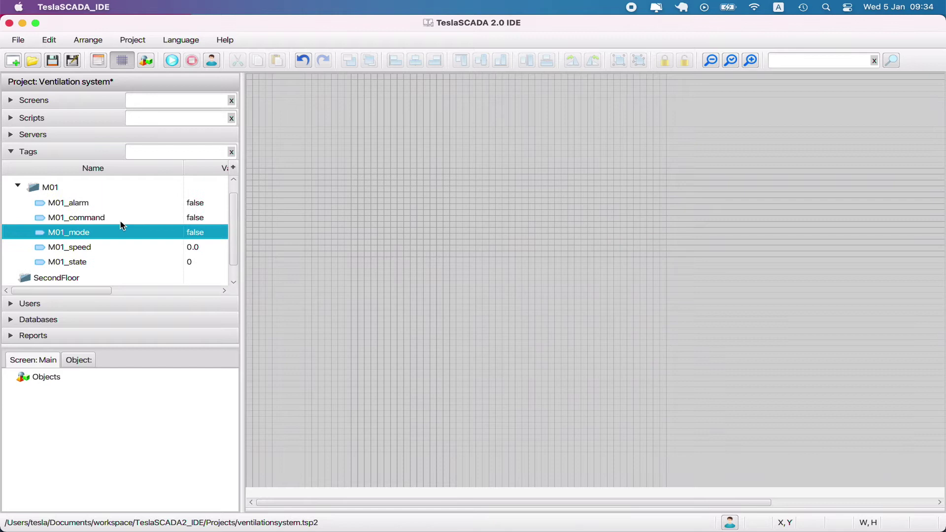
scroll(121, 224, up, 1)
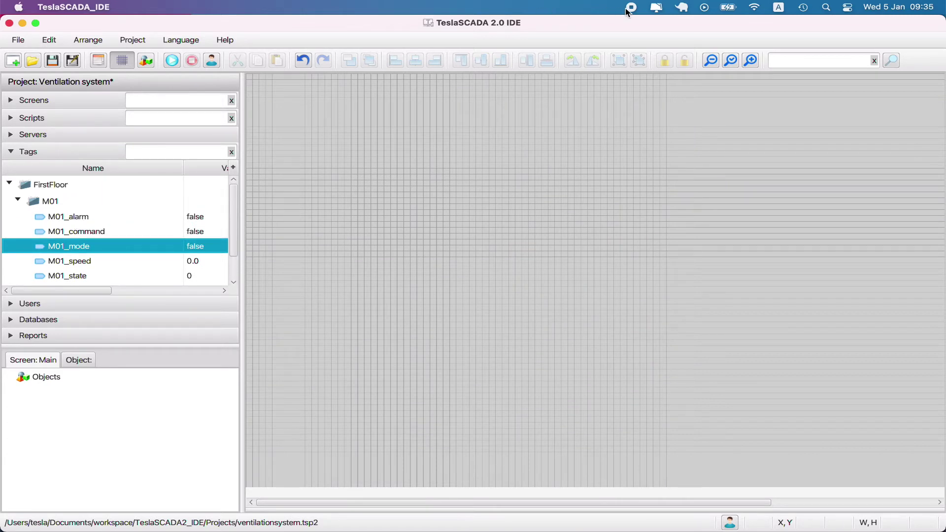
double_click(79, 220)
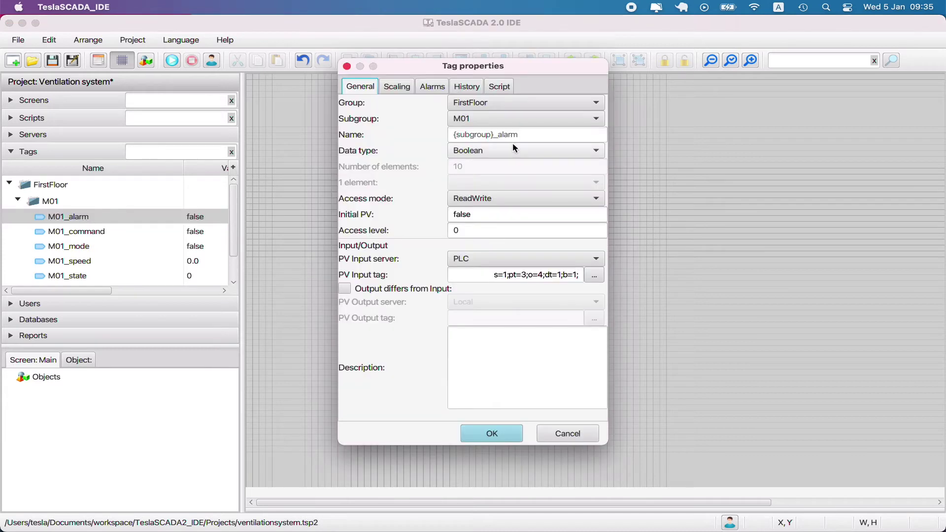
click(431, 86)
click(345, 100)
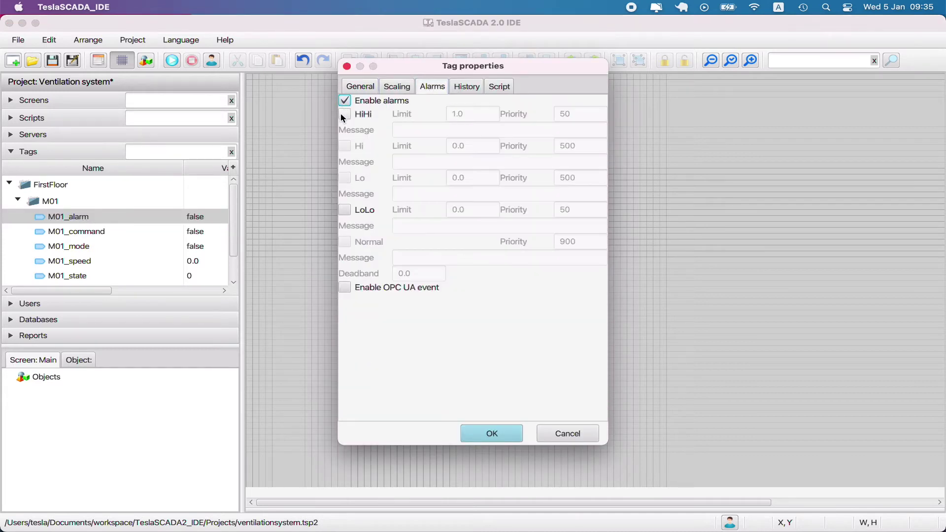
click(345, 114)
click(417, 129)
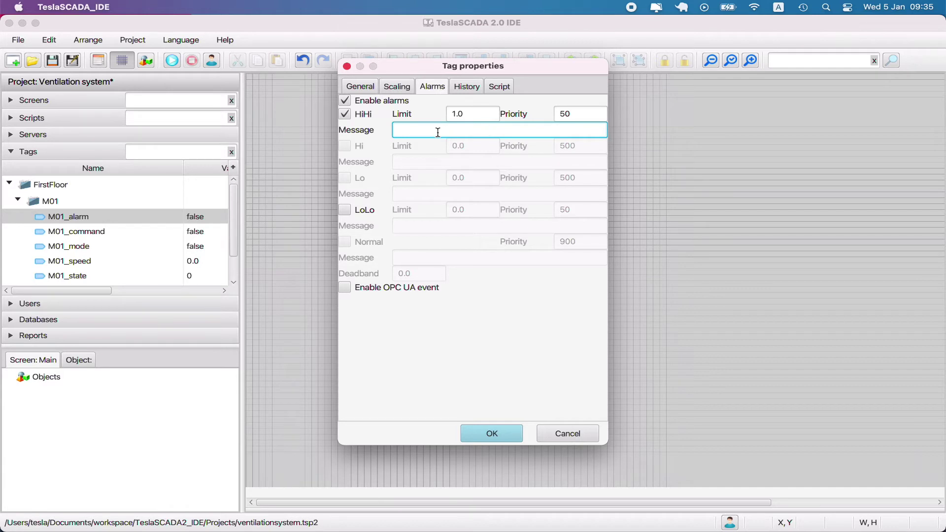
text({name} is alarm)
Step: Add a LoLo alarm with priority 500 and message '{name} is normal', then confirm
click(360, 87)
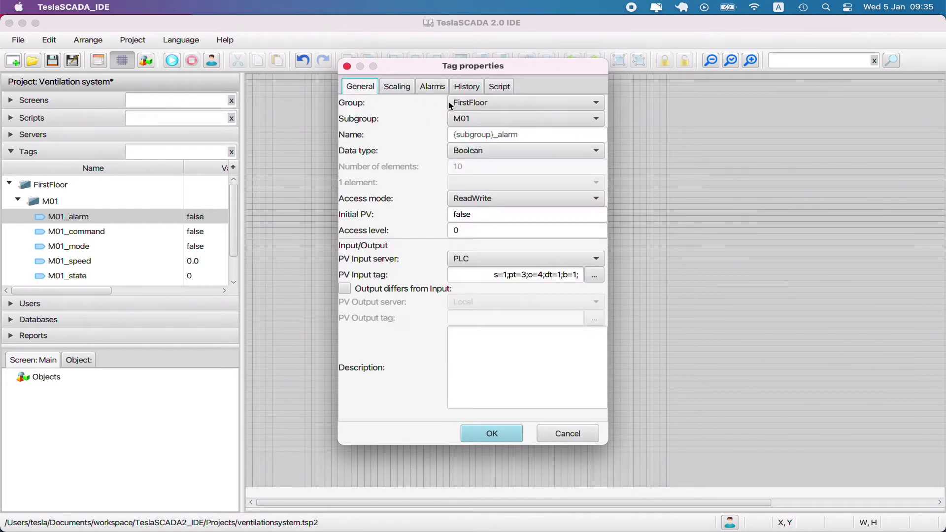
click(432, 87)
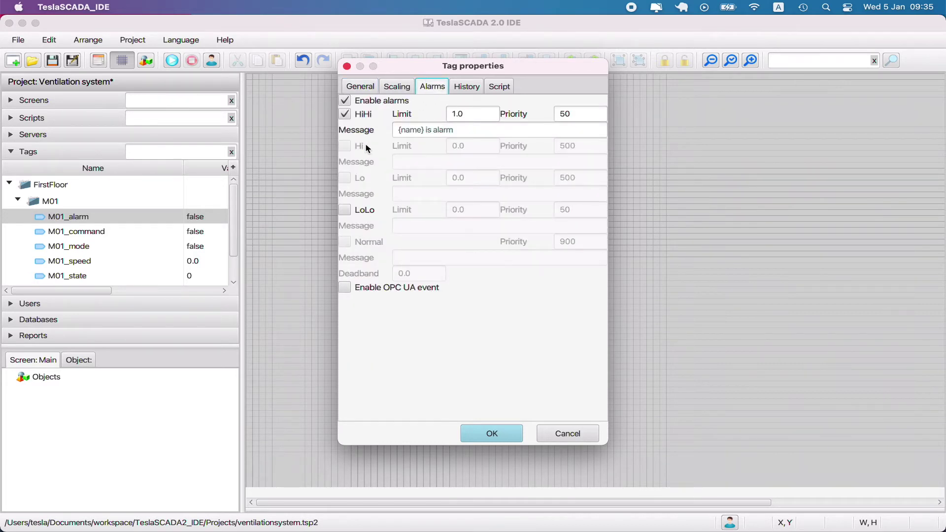
click(345, 210)
click(425, 227)
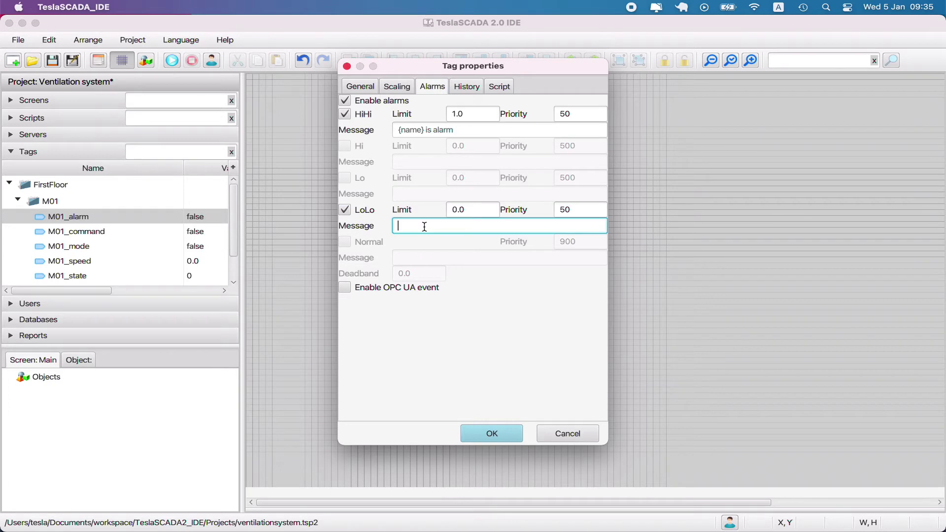
click(578, 210)
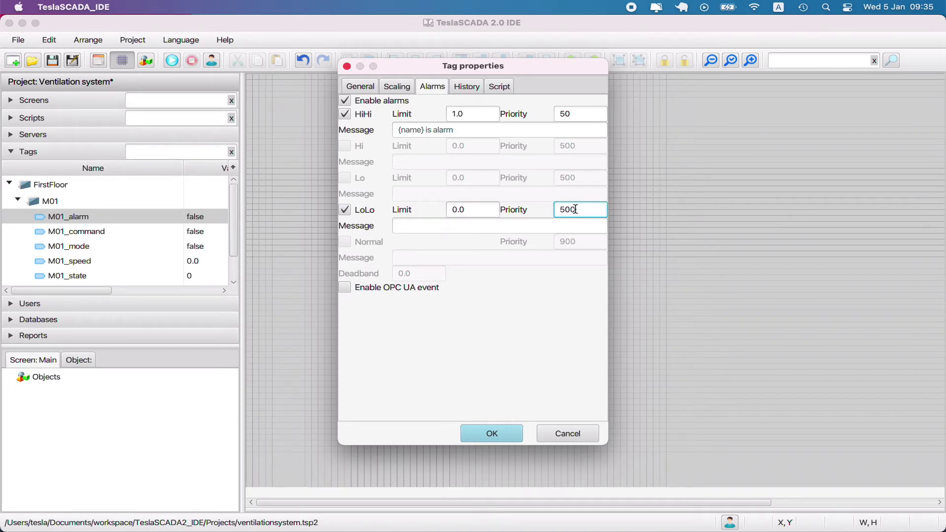
click(459, 226)
text({name})
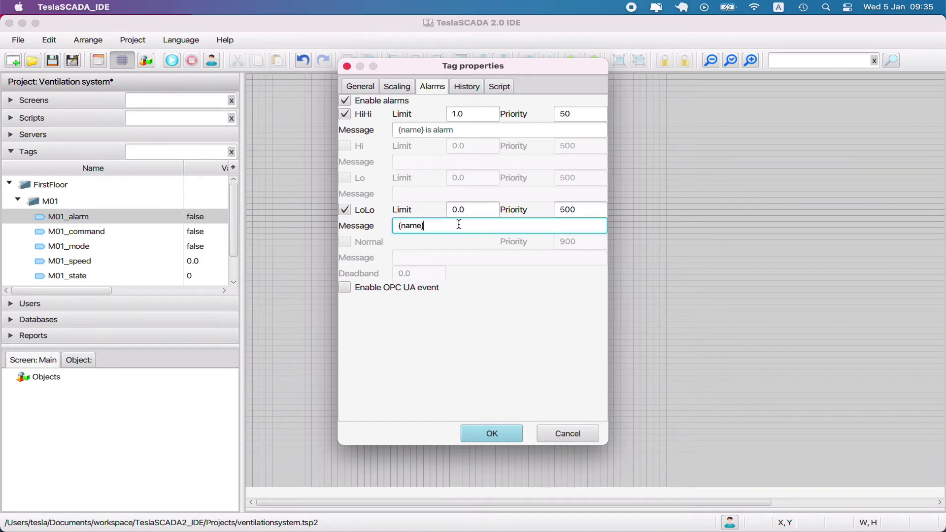
text( is normal)
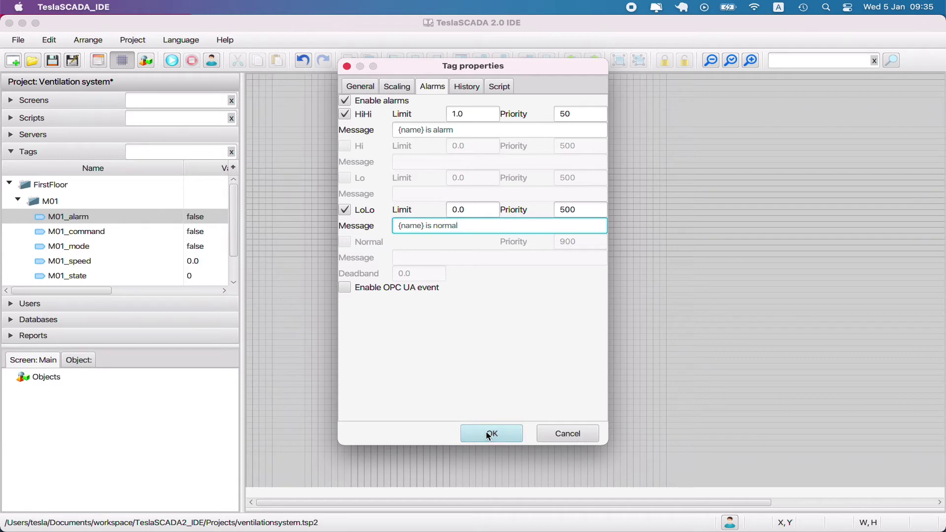
click(489, 434)
Step: Review the events and history page of the project settings, then close it
scroll(127, 225, down, 2)
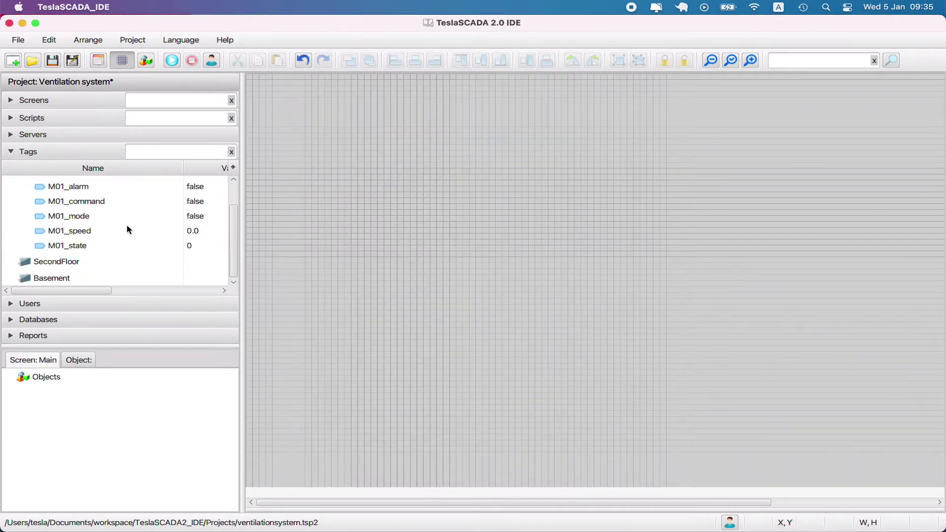
scroll(126, 225, up, 2)
scroll(129, 231, down, 1)
click(98, 61)
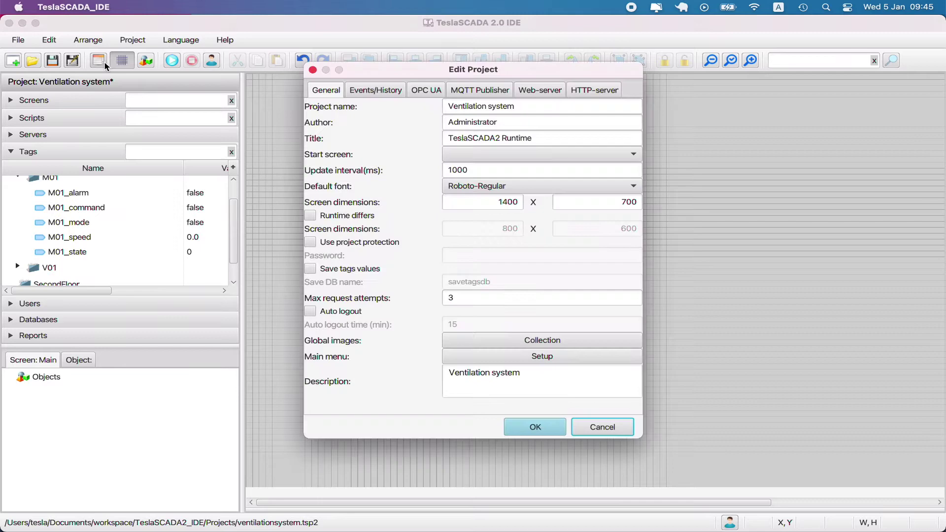
click(394, 96)
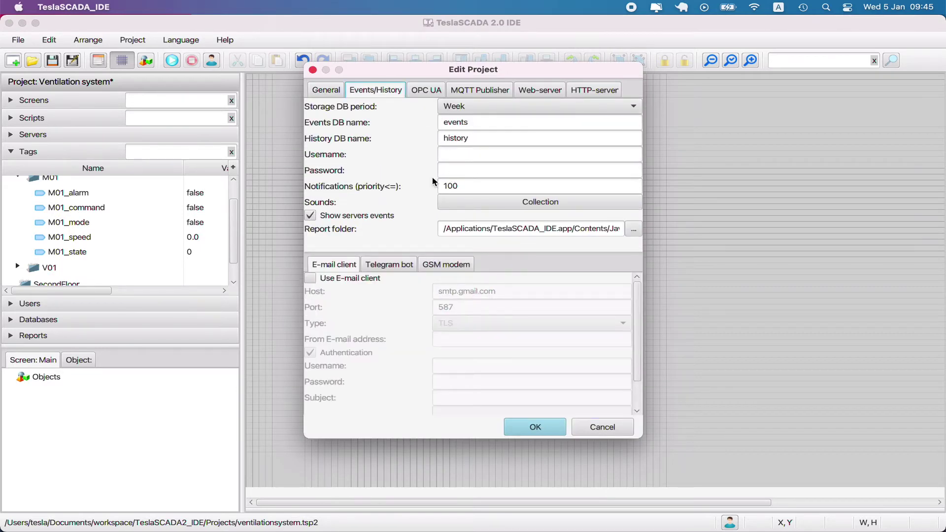
key(Return)
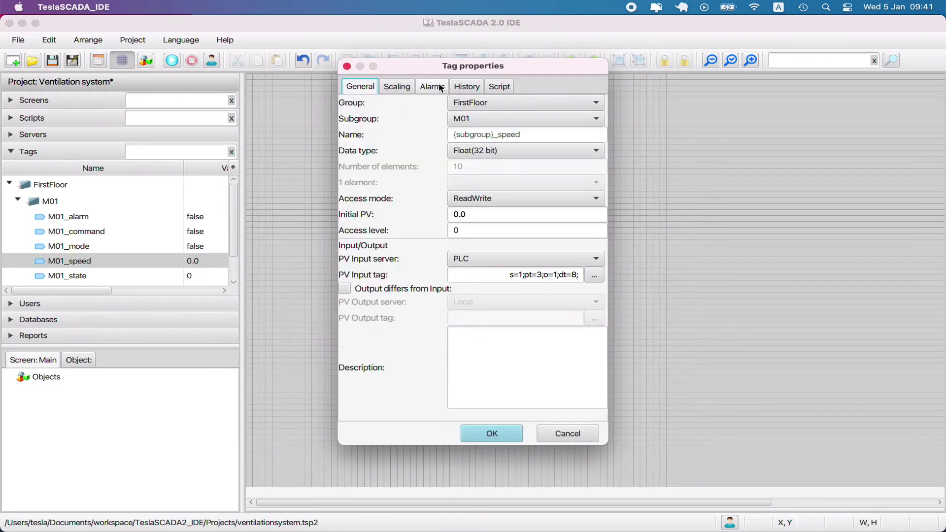
Step: Enable M01_speed's HiHi alarm at limit 90 with a '{name}' message
click(432, 87)
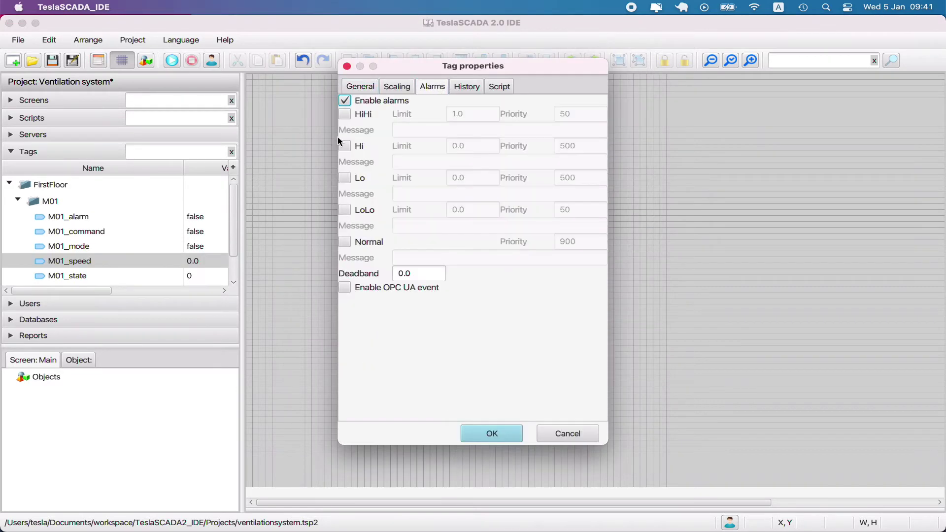
click(345, 113)
key(Tab)
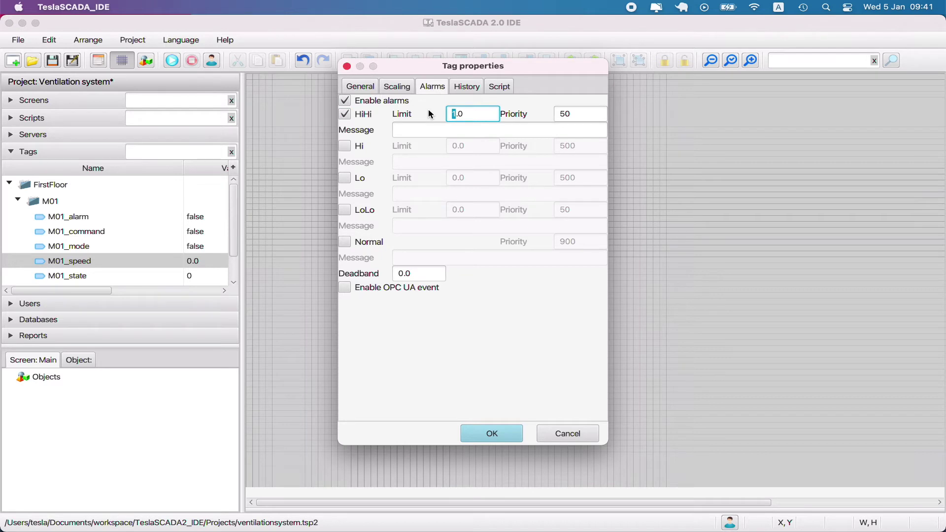
text(90)
click(433, 129)
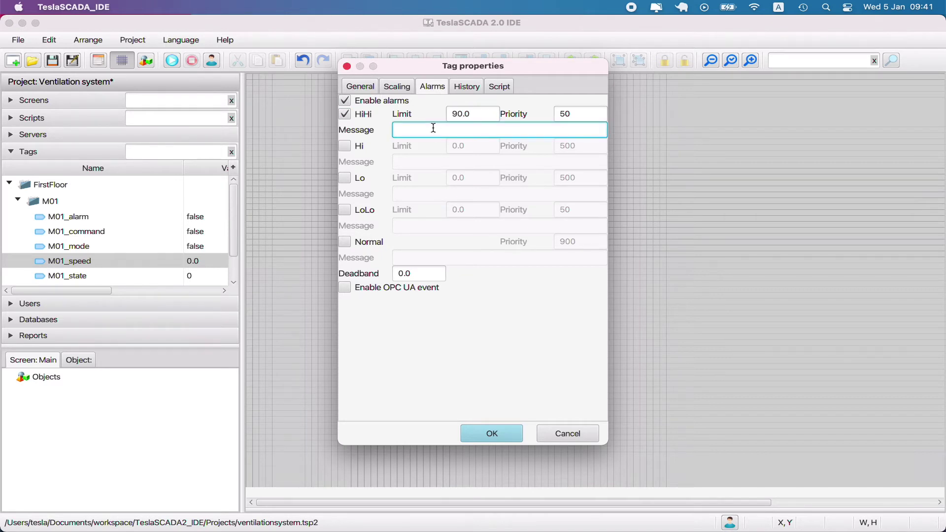
text({name} speed = {value)
Step: Enable the LoLo alarm at limit 10 with message '{name} speed = {value}'
click(345, 210)
click(452, 210)
text(1)
click(424, 225)
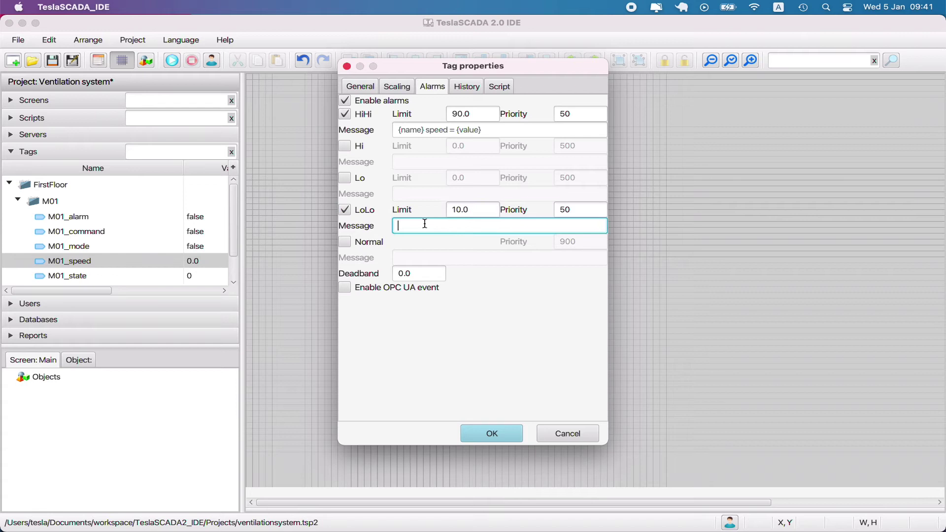
text({name} speed = {value})
Step: Reword the HiHi and LoLo messages to 'is too high' and 'is too low'
click(448, 130)
text(is too high)
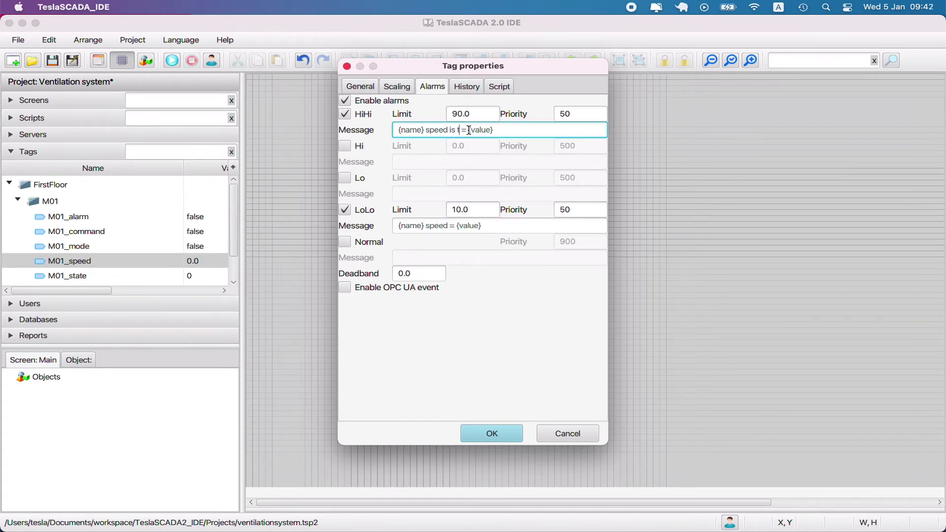
click(449, 224)
text(is too low)
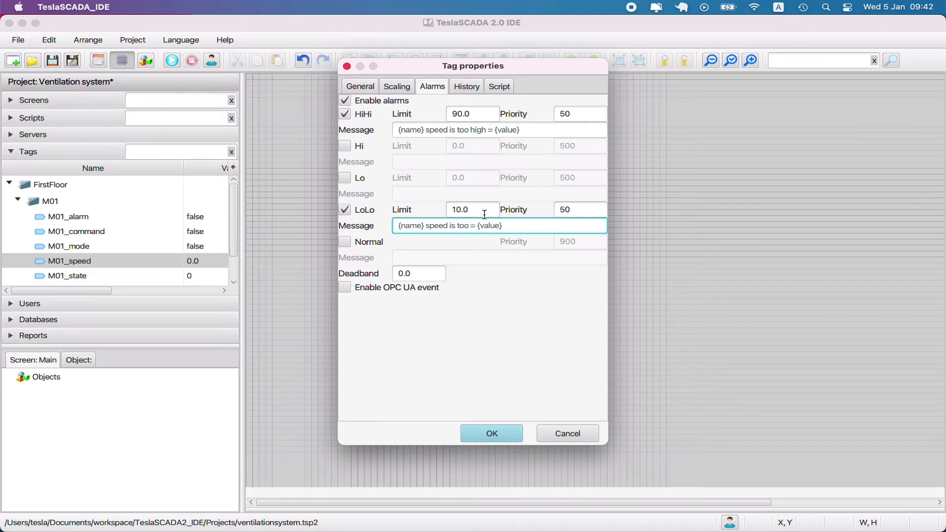
Step: Turn on the Normal message '{name} speed is normal' and select the deadband value
click(346, 241)
click(423, 258)
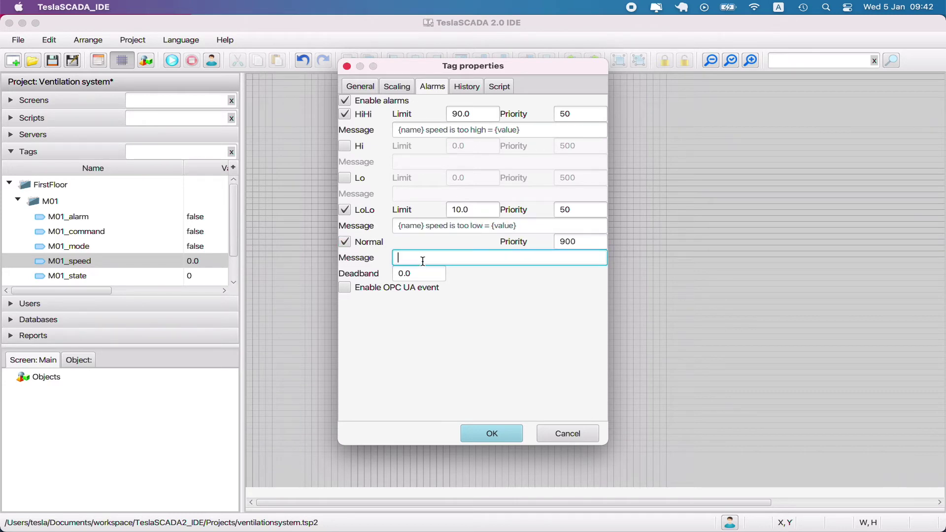
text({name} speed is normal)
double_click(410, 271)
Step: Set deadband 1.0, enable history every 1000 ms stored in DB, and confirm
text(1.0)
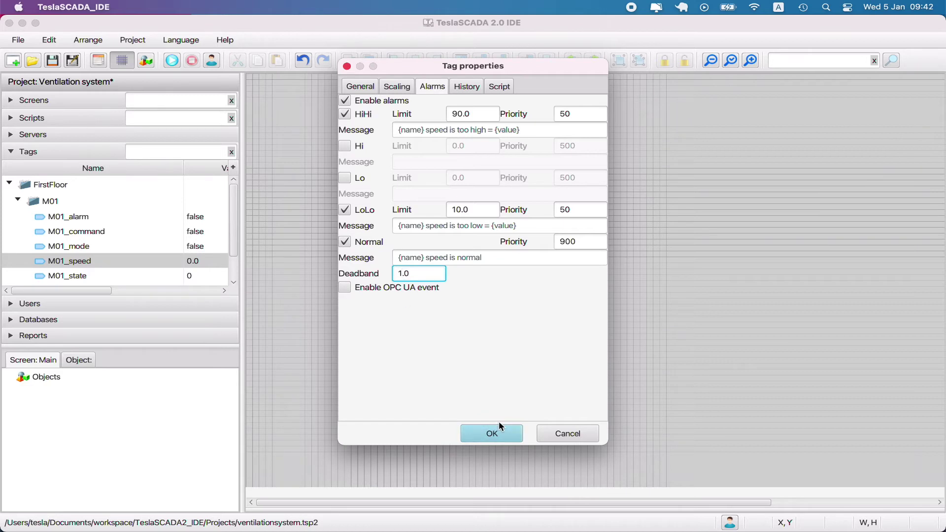
click(467, 87)
click(345, 101)
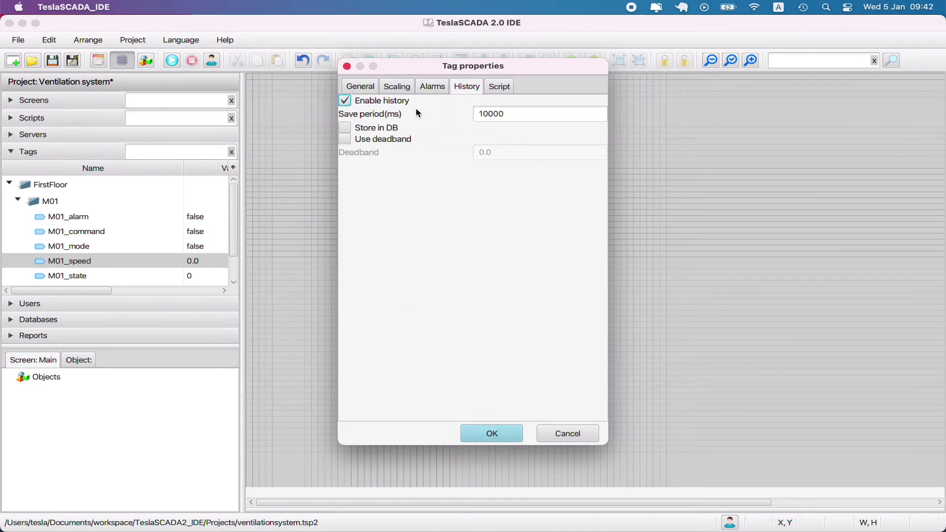
click(540, 114)
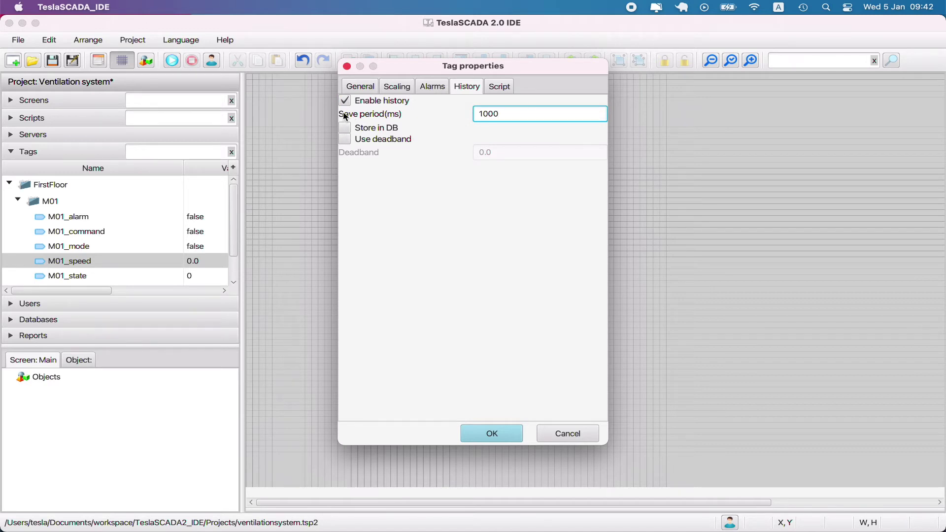
click(346, 128)
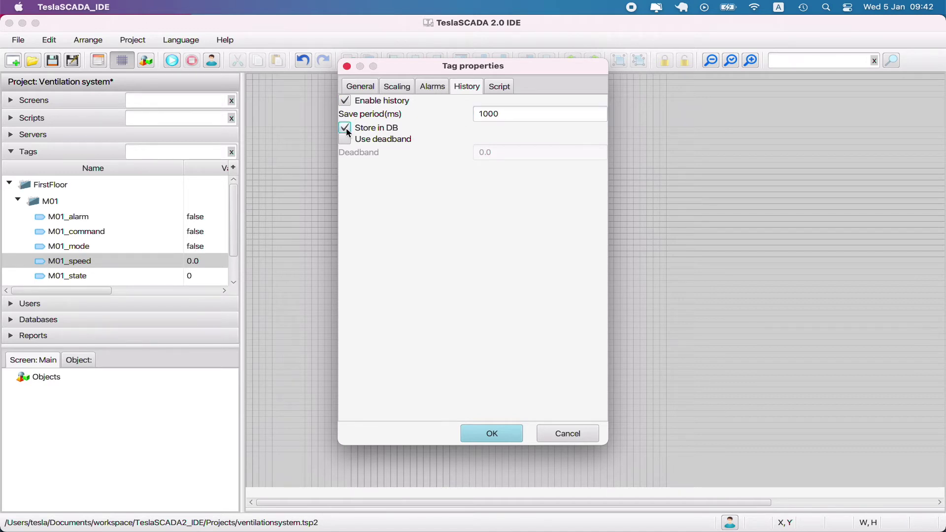
click(492, 434)
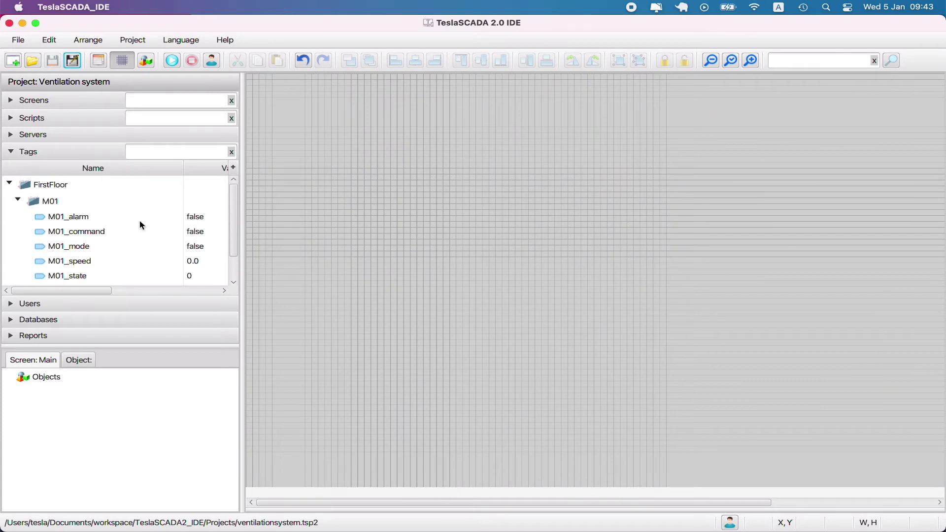
Step: Collapse and re-expand the M01 group in the tag tree to show its tags
click(18, 201)
click(17, 201)
scroll(29, 212, down, 1)
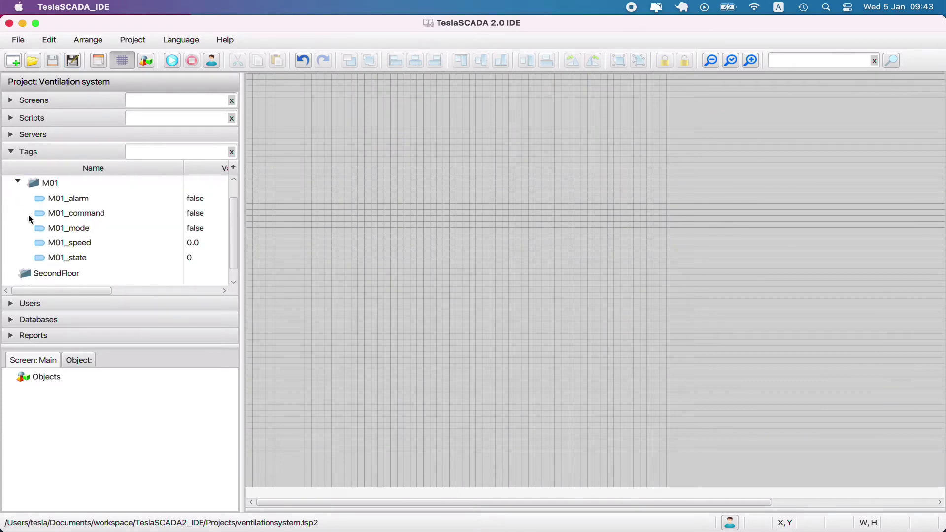
click(18, 183)
click(18, 200)
Step: Create the V01 subgroup under FirstFloor and select it
right_click(36, 185)
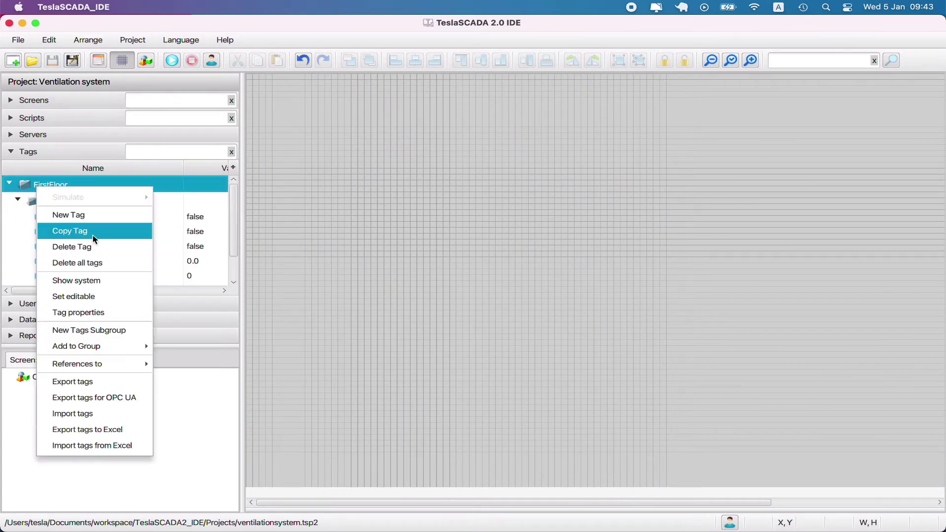
click(84, 329)
text(M02)
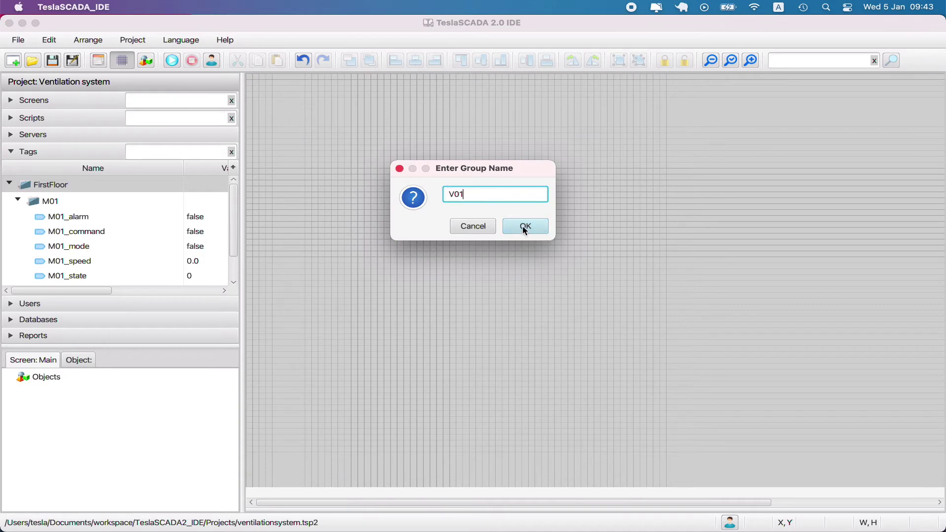
click(523, 226)
scroll(55, 217, down, 1)
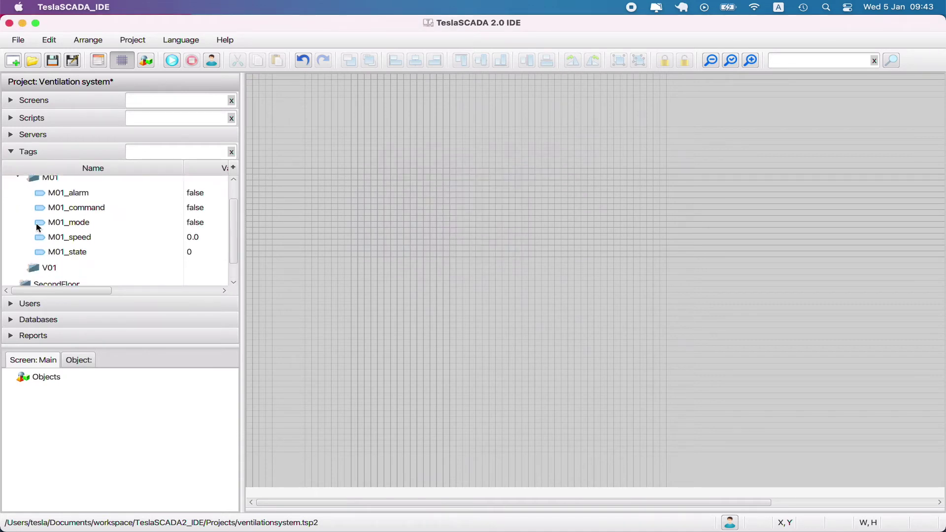
click(46, 268)
Step: Add a new tag named '{subgroup}_open' to V01
right_click(50, 268)
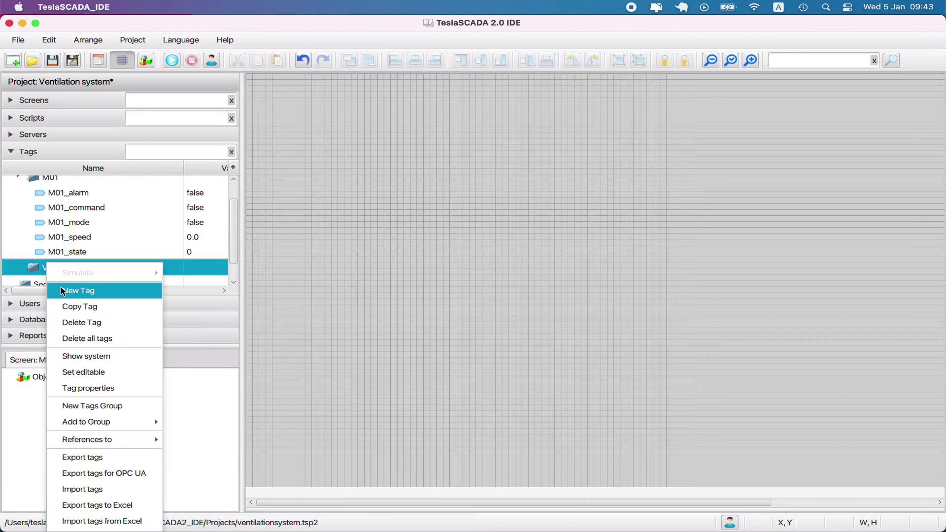
click(64, 292)
double_click(476, 136)
key(BackSpace)
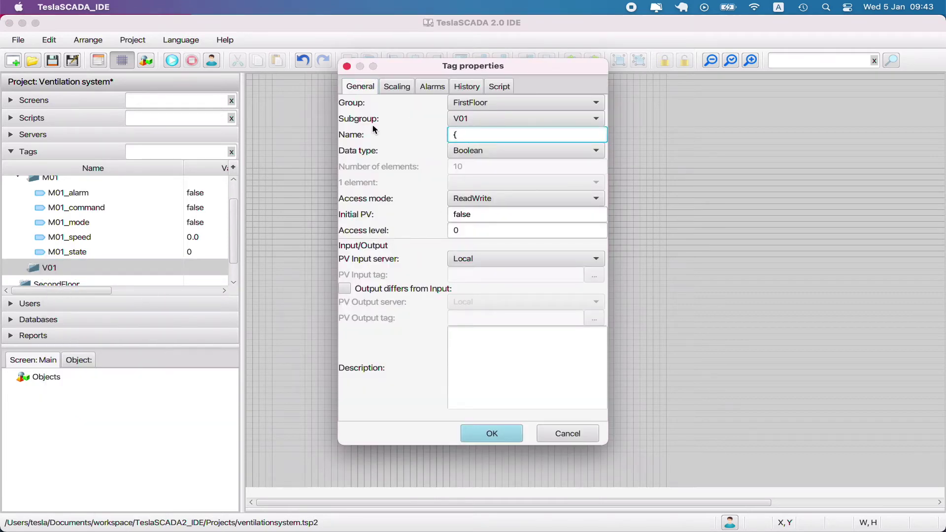
text({subgroup}_open)
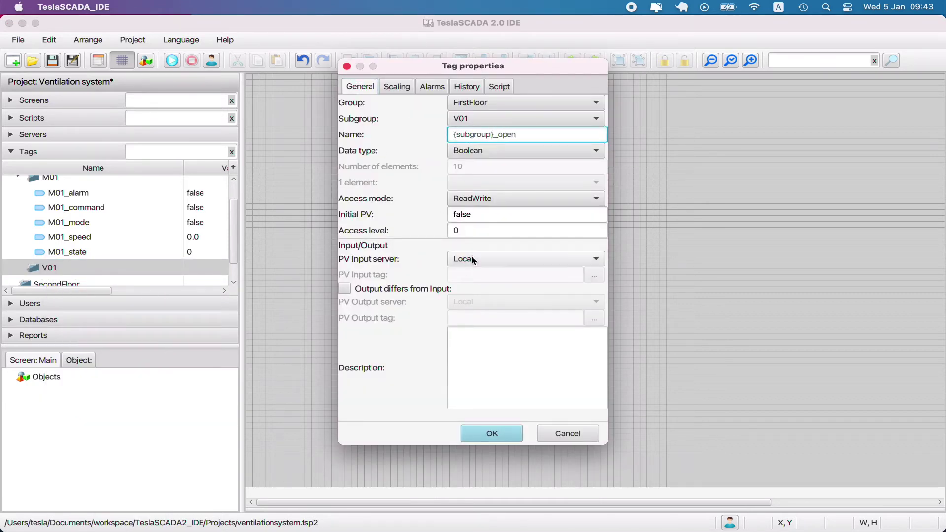
Step: Read the tag from the PLC at offset 5, Binary data type, bit 0
click(517, 258)
click(521, 291)
click(594, 277)
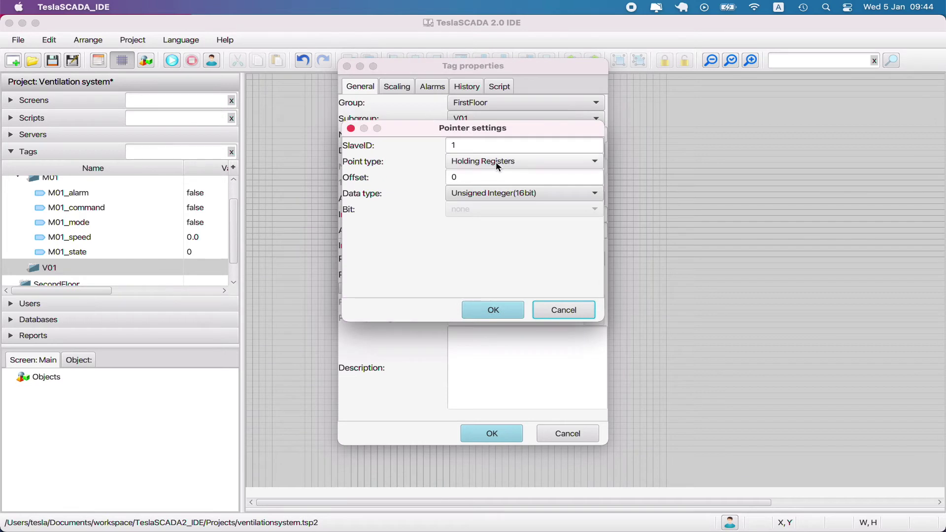
key(Tab)
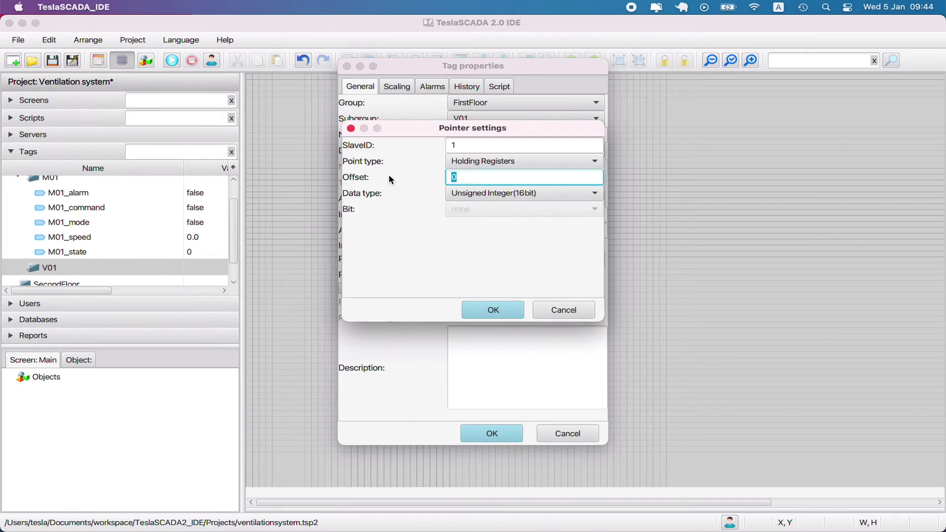
text(5)
click(481, 194)
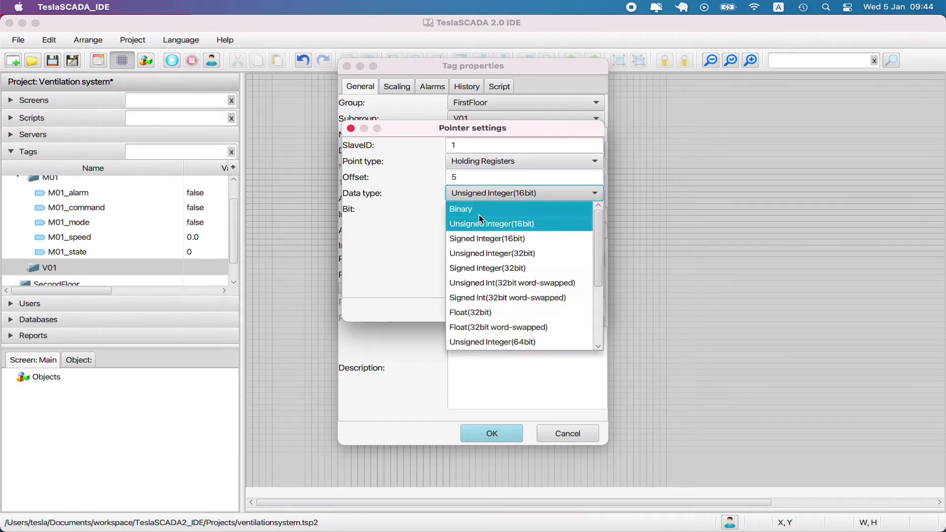
click(481, 206)
click(480, 209)
click(481, 240)
click(498, 315)
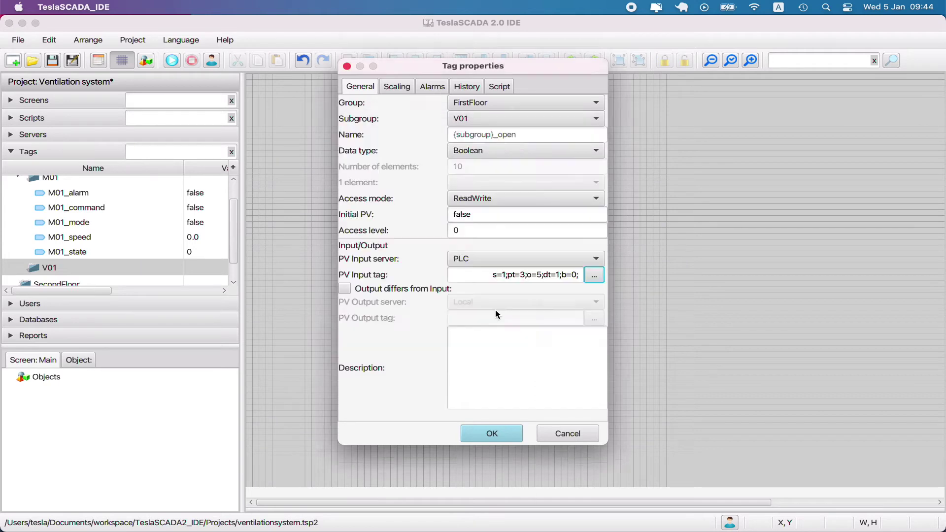
Step: Enable alarms with a HiHi alarm, priority 0, message '{name} is open'
click(433, 87)
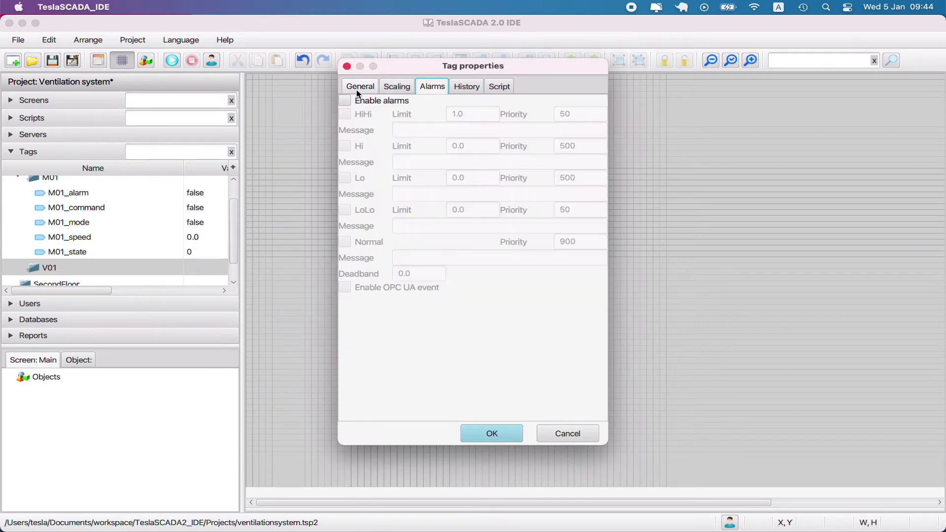
click(345, 100)
click(344, 114)
click(574, 114)
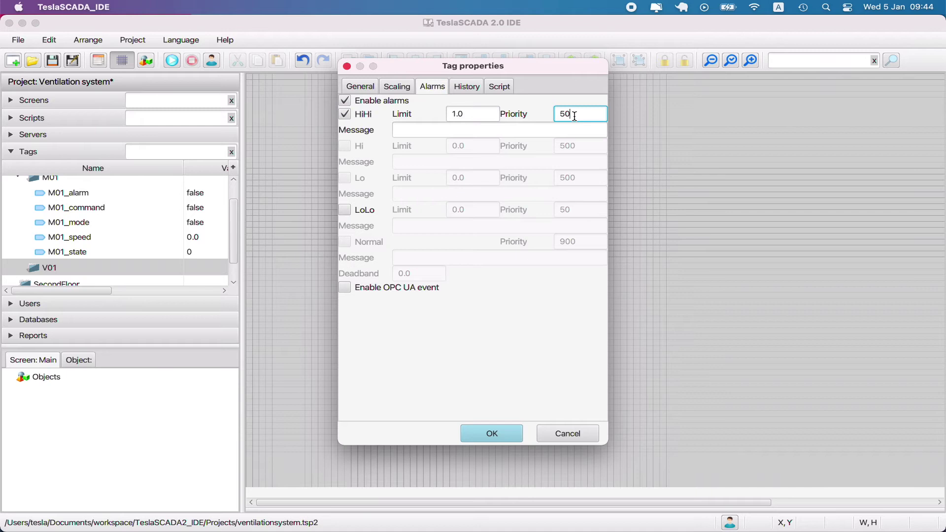
click(444, 129)
key(shift+Tab)
text(0)
key(Tab)
text({subgroup})
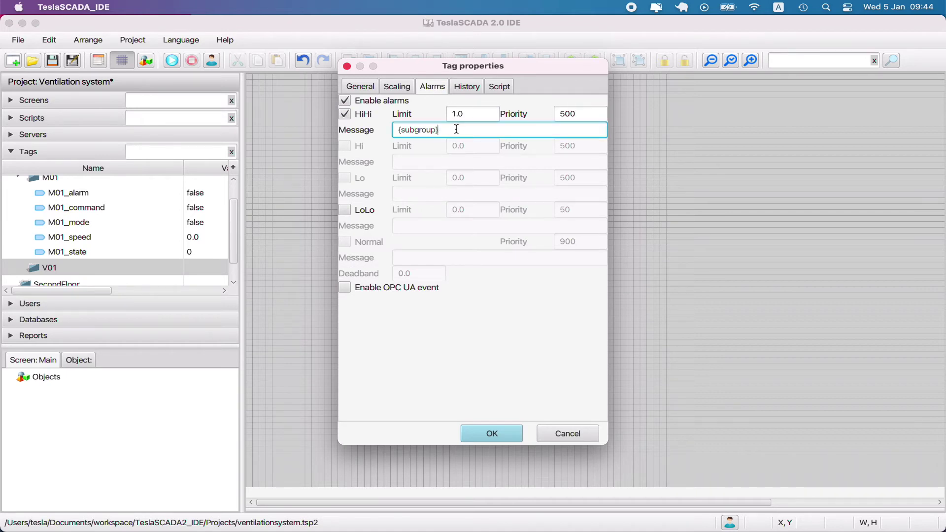
key(BackSpace)
key(BackSpace)
key(BackSpace)
key(BackSpace)
key(BackSpace)
key(BackSpace)
key(BackSpace)
key(BackSpace)
key(BackSpace)
text(name} is open)
Step: Turn on the LoLo alarm with priority 0
click(345, 210)
click(463, 222)
key(shift+Tab)
text(0)
key(Tab)
Step: Finish V01_open's LoLo message and duplicate the tag as V01_close
text({name)
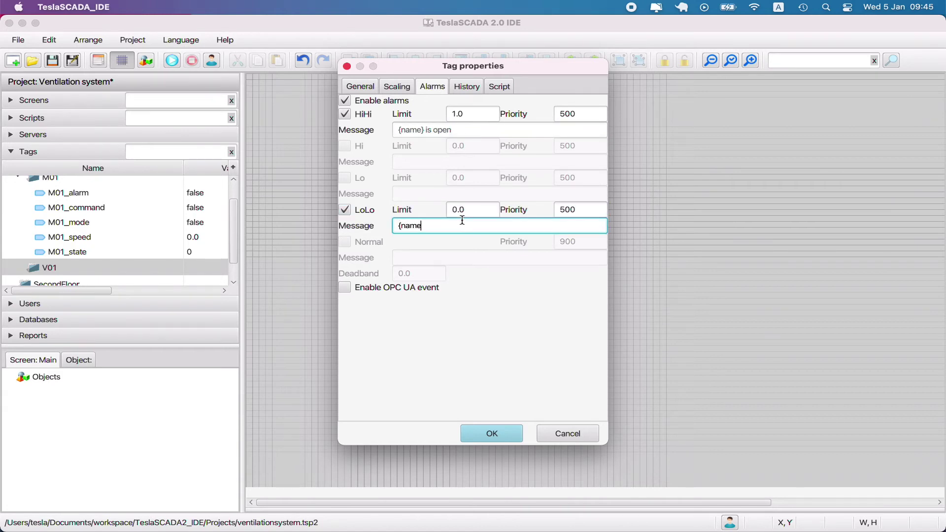
text(} is close)
key(Return)
click(17, 268)
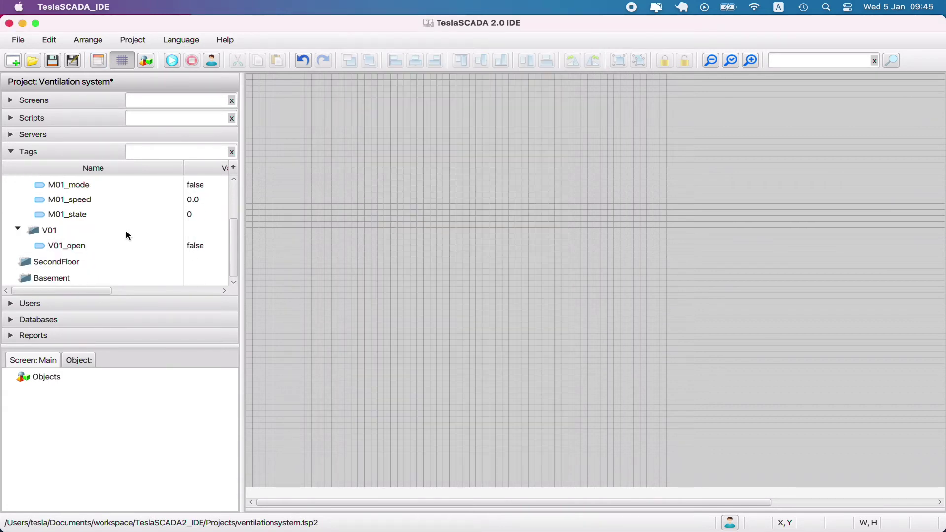
right_click(85, 246)
click(141, 290)
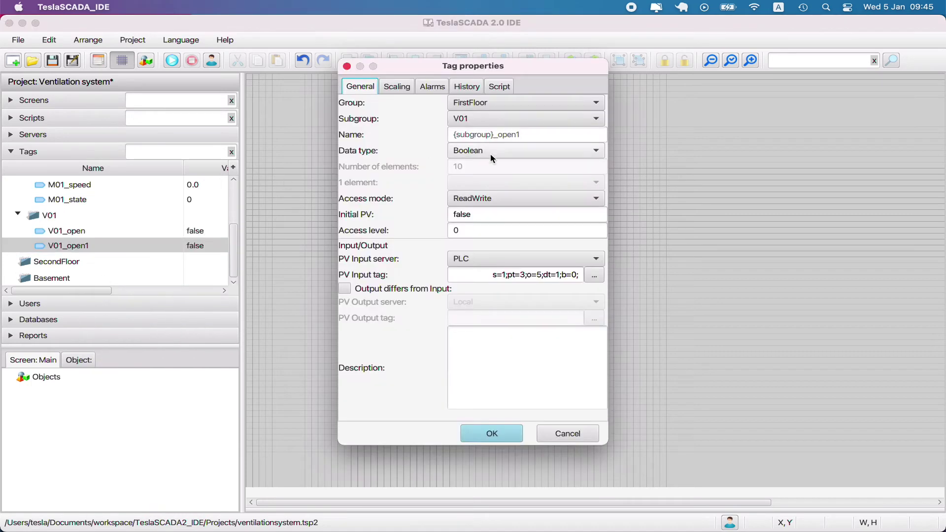
double_click(515, 136)
text(close)
Step: Point V01_close at bit 1 of the PLC register and confirm
click(594, 275)
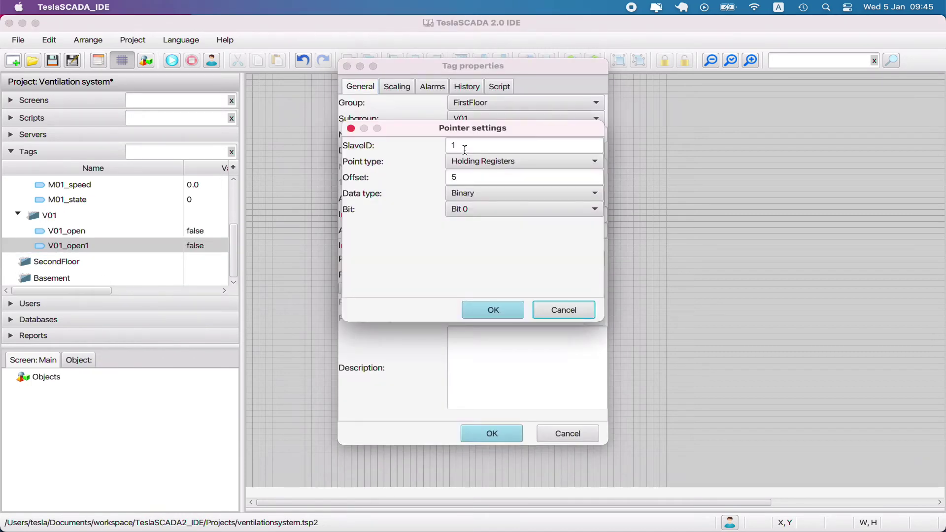
click(466, 180)
click(525, 209)
click(473, 254)
click(493, 310)
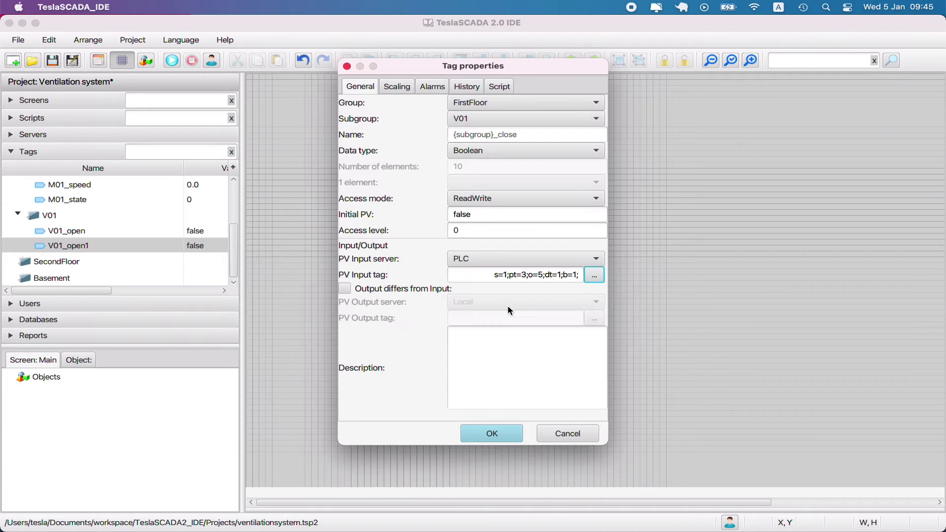
click(492, 434)
Step: Change V01_close's alarm messages to 'is close' and 'is not closed'
double_click(123, 231)
click(432, 86)
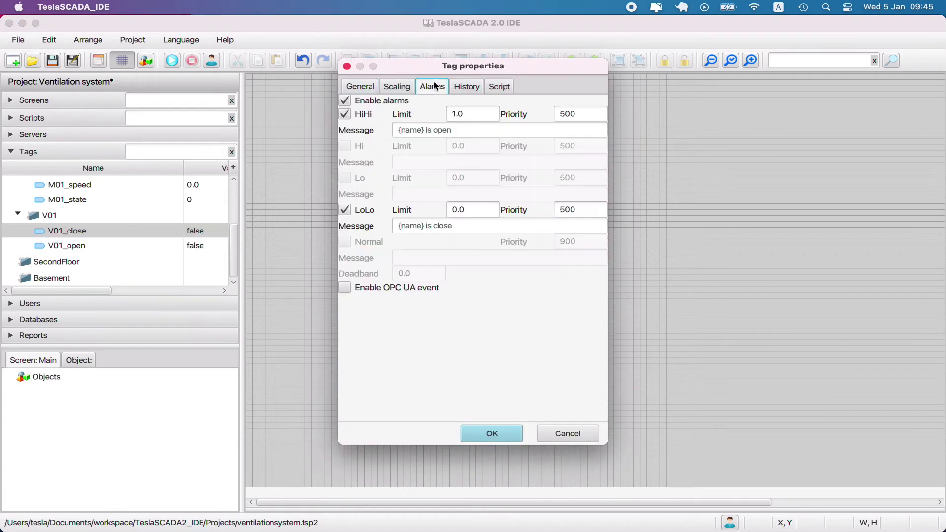
click(477, 129)
key(BackSpace)
key(BackSpace)
key(BackSpace)
key(BackSpace)
text(clos)
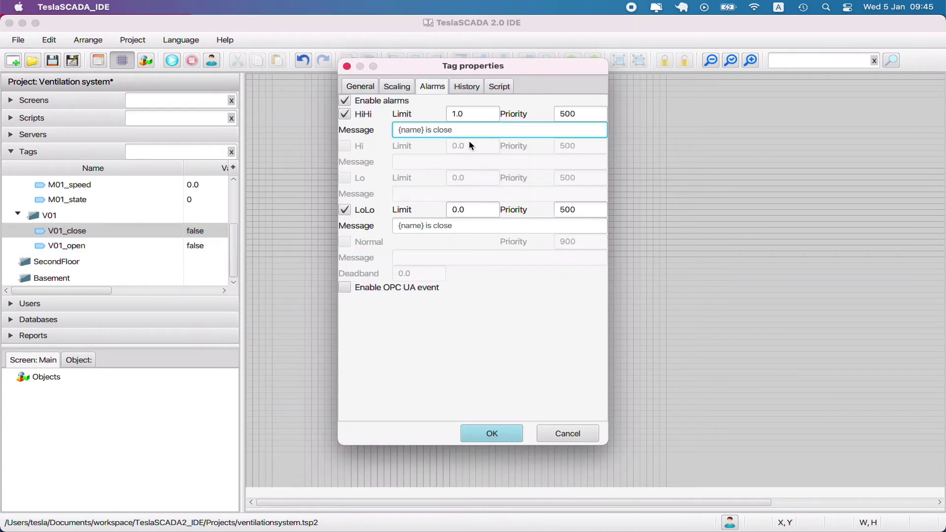
double_click(435, 226)
text(not closed)
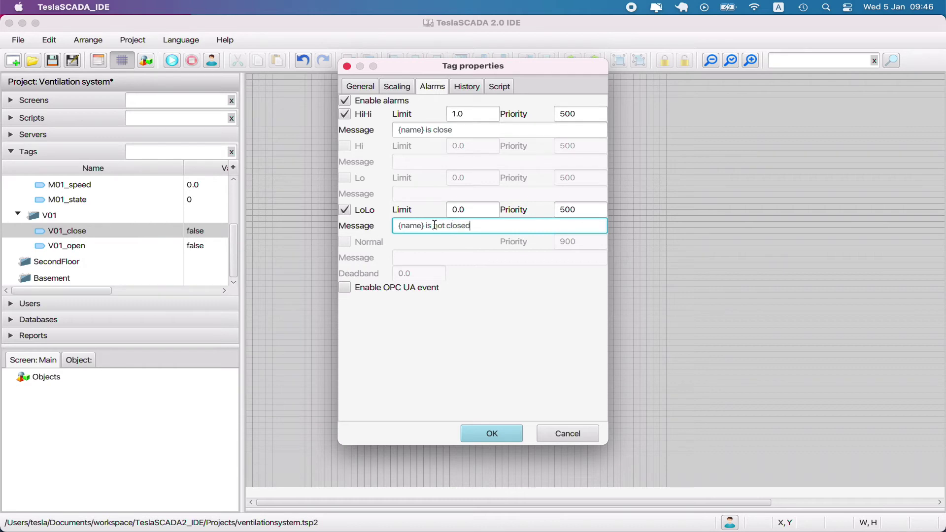
click(492, 433)
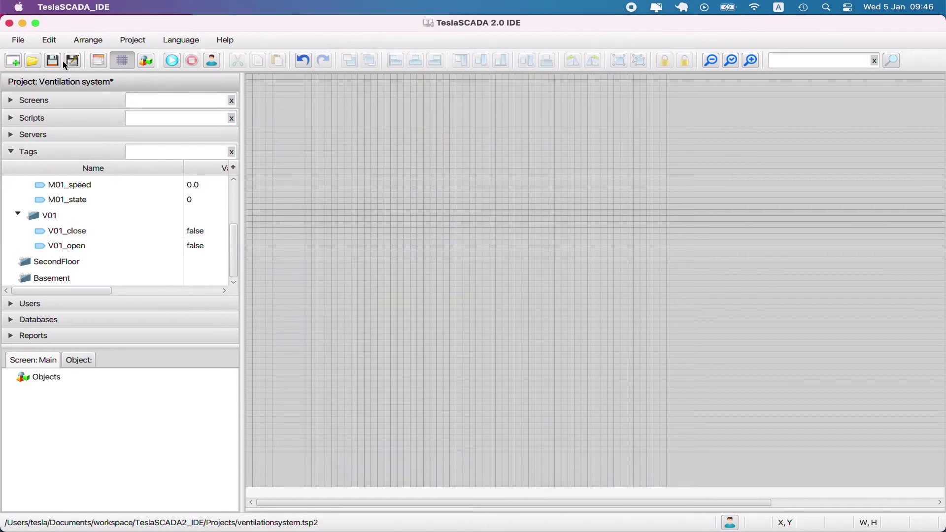
Step: Reword V01_open's alarm messages, LoLo to 'is not opened', and save the project
double_click(68, 246)
click(433, 86)
double_click(439, 225)
text(not opend)
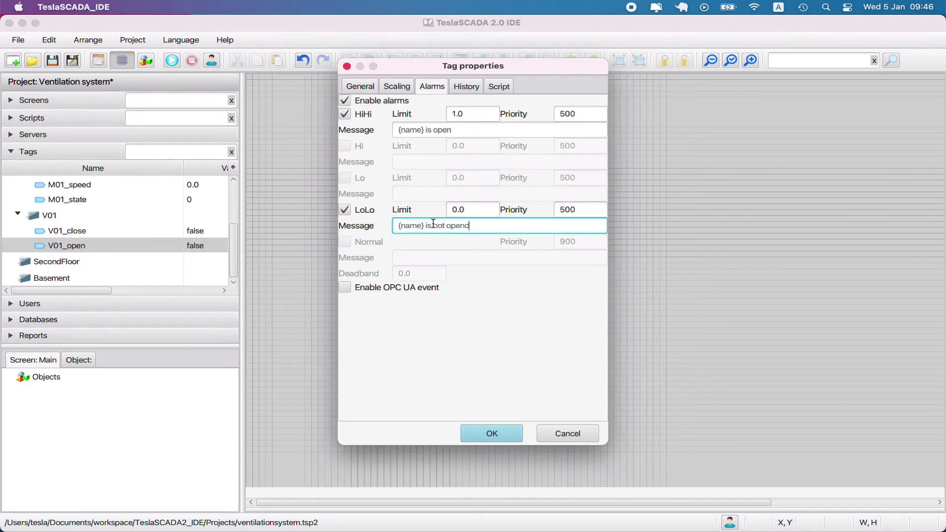
key(BackSpace)
text(ed)
click(473, 130)
text(ed)
click(492, 433)
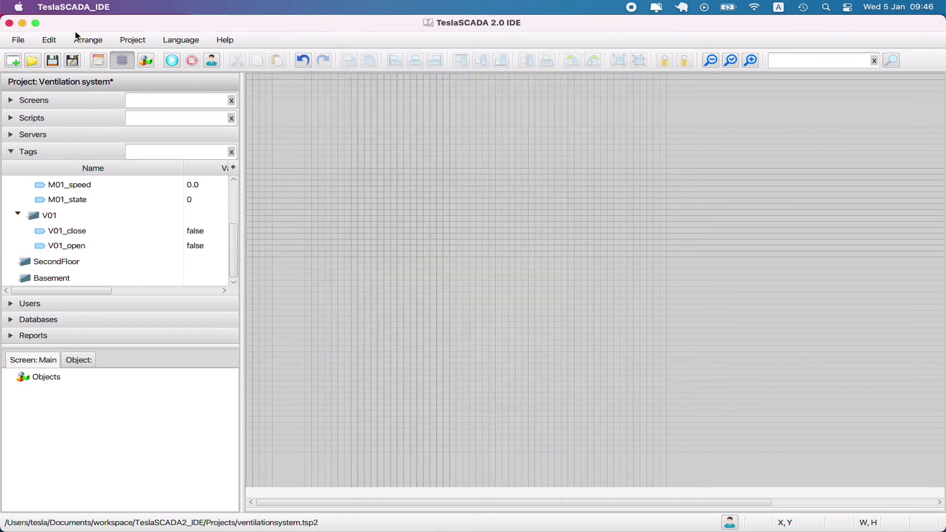
click(53, 60)
click(67, 246)
Step: Add a new Float(32 bit) tag V01_value to V01 with PLC as its input server
right_click(54, 216)
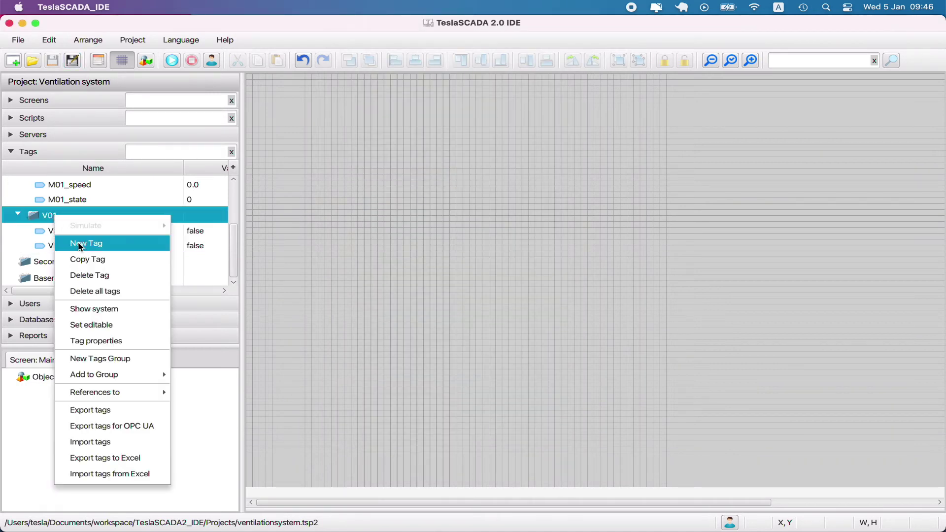
click(91, 242)
click(537, 150)
click(542, 236)
click(527, 259)
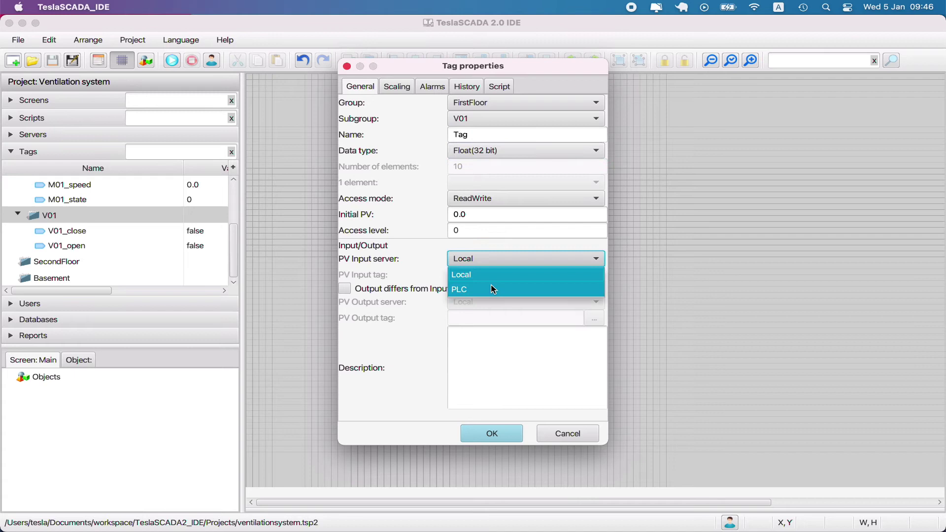
click(493, 287)
click(490, 137)
double_click(489, 138)
key(BackSpace)
text({subgroup})
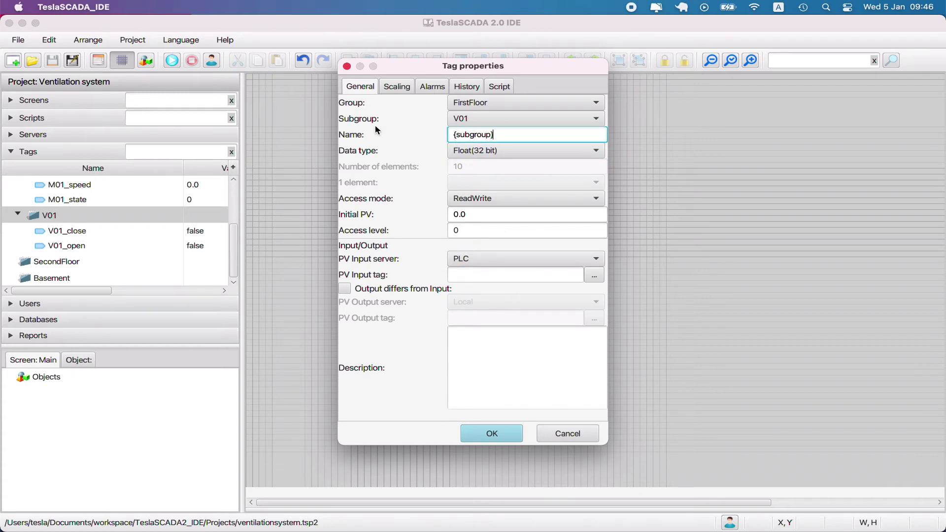
text(_value)
Step: Point V01_value at PLC register offset 6 read as Float, and finish the tag
click(595, 275)
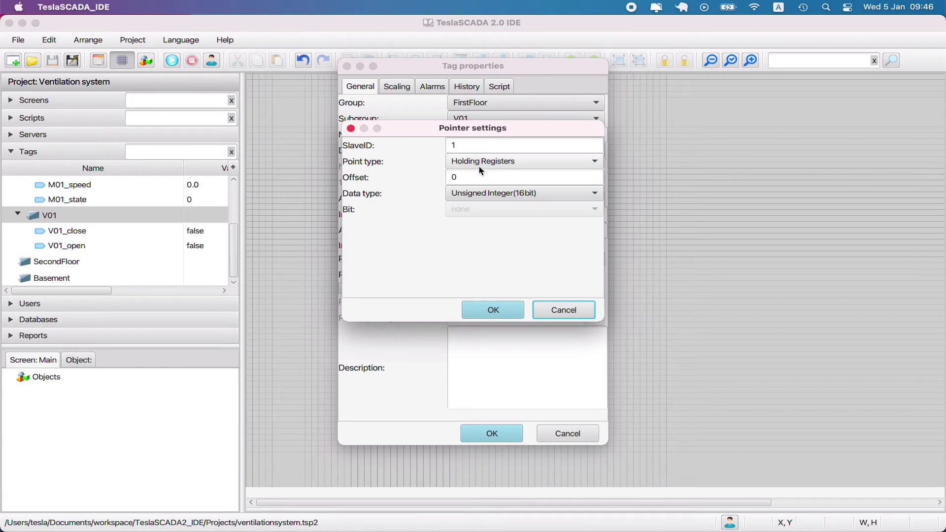
double_click(456, 177)
text(6)
click(515, 193)
click(513, 196)
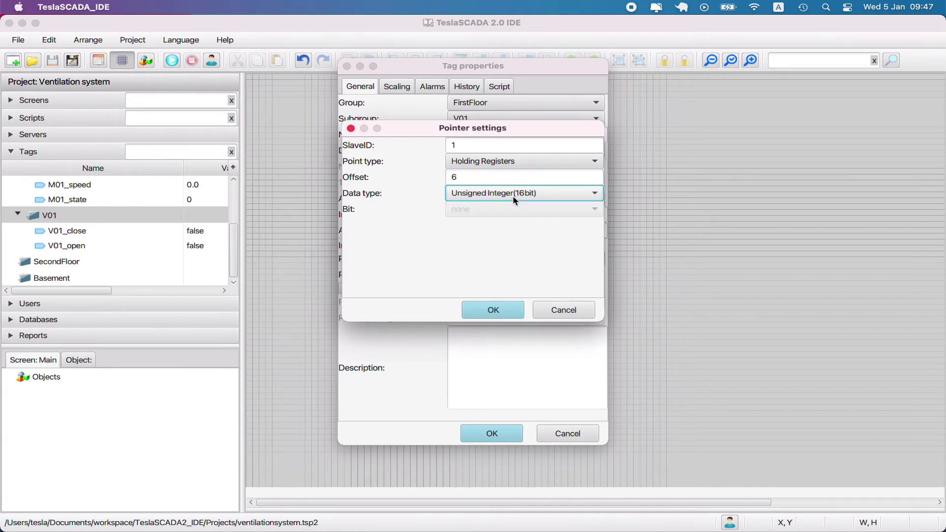
click(513, 196)
click(493, 312)
click(493, 435)
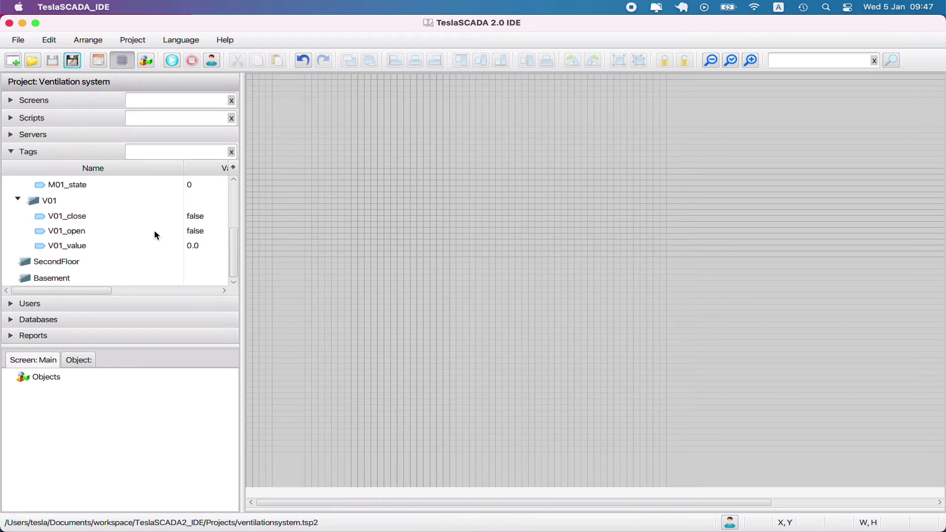
scroll(99, 242, up, 5)
Step: Create a new subgroup S01 under FirstFloor
click(18, 201)
click(18, 217)
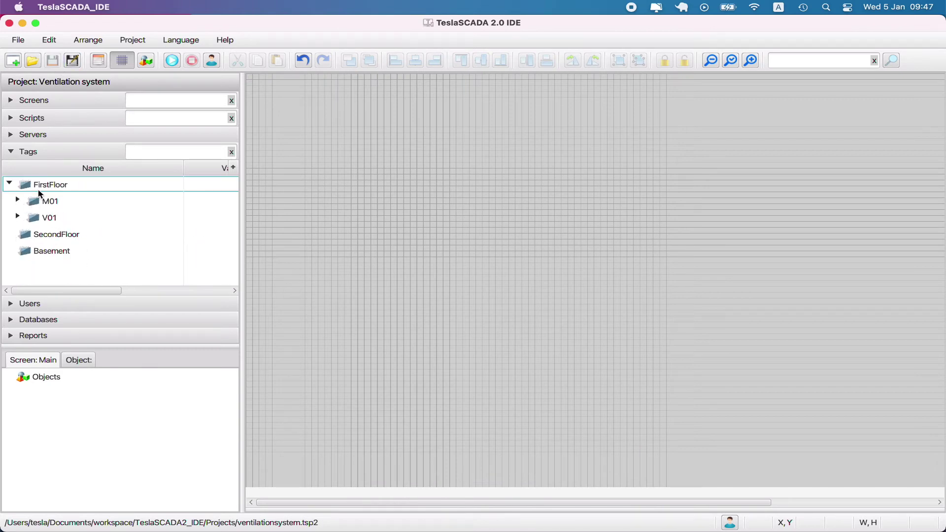
right_click(37, 185)
click(98, 327)
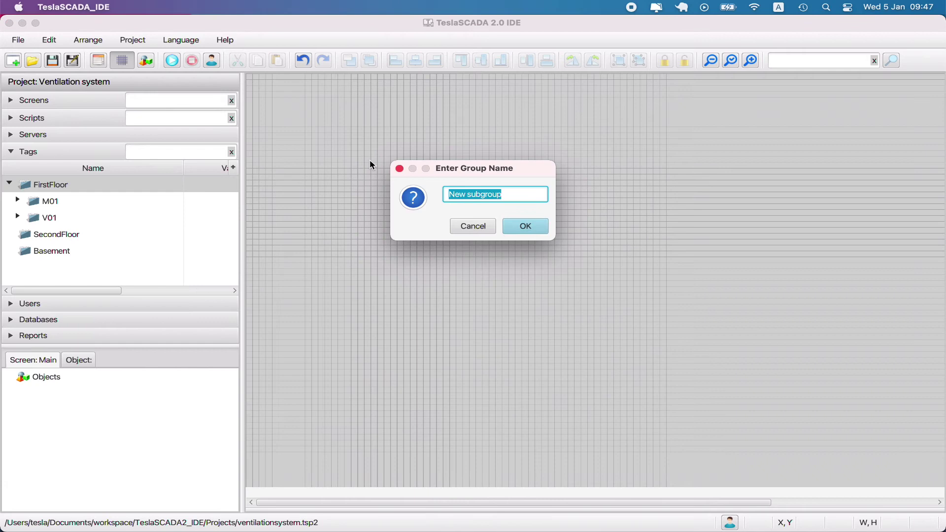
text(S01)
key(Return)
Step: Add a tag S01_avilable to S01 that reads from the PLC
right_click(40, 235)
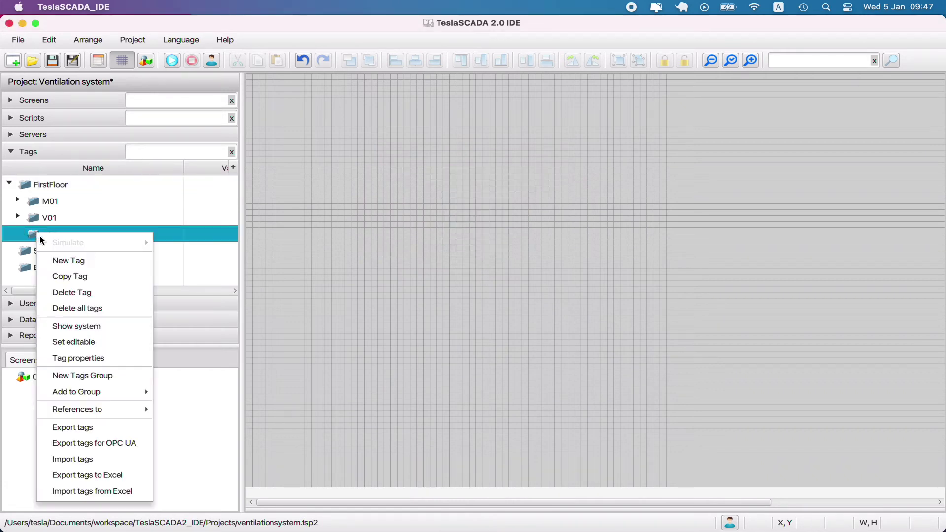
click(74, 260)
double_click(489, 134)
key(BackSpace)
text({)
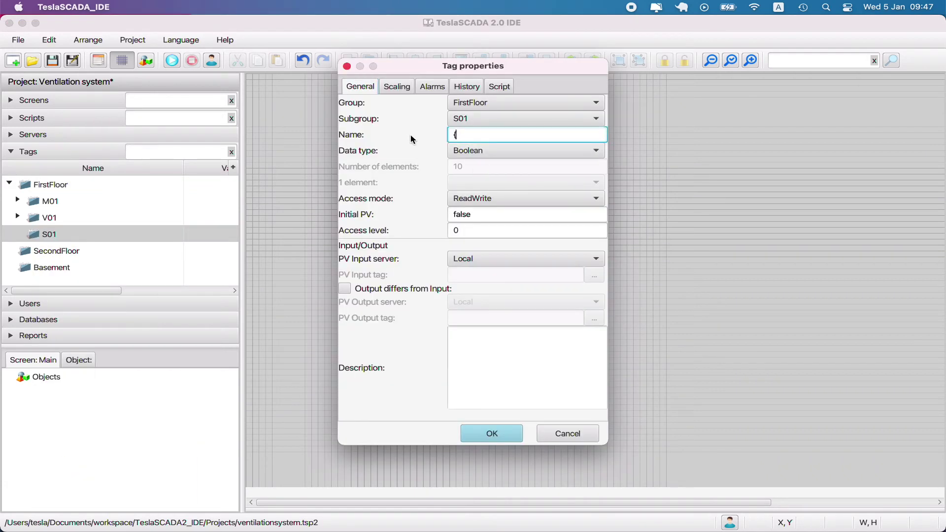
text(subgroup}_avilable)
click(526, 259)
click(527, 275)
Step: Address S01_avilable to register offset 9 as Binary, bit 0, and finish the tag
click(595, 275)
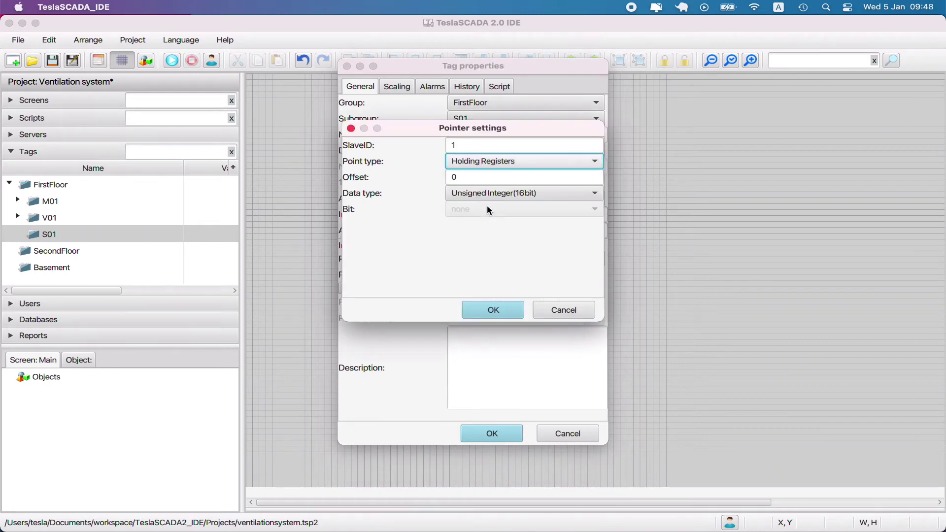
key(Tab)
text(9)
click(538, 192)
click(532, 178)
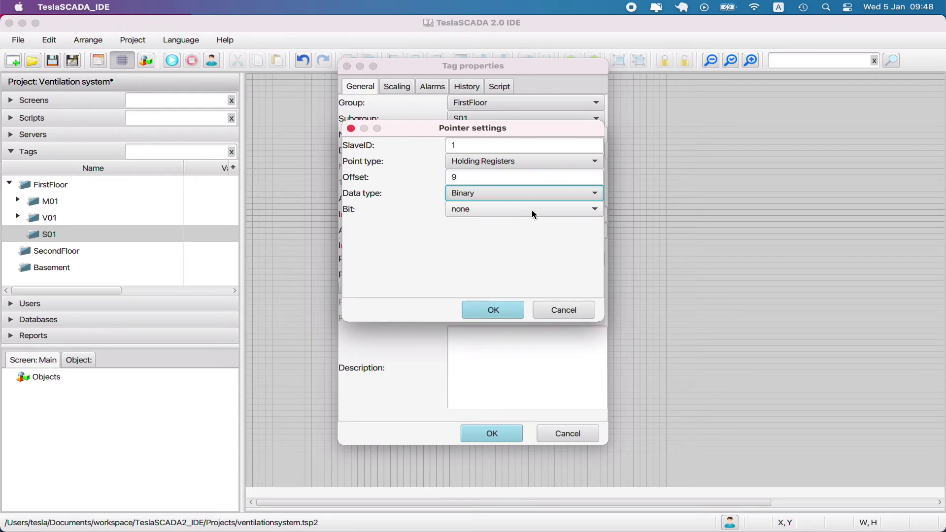
click(531, 210)
click(476, 249)
click(495, 311)
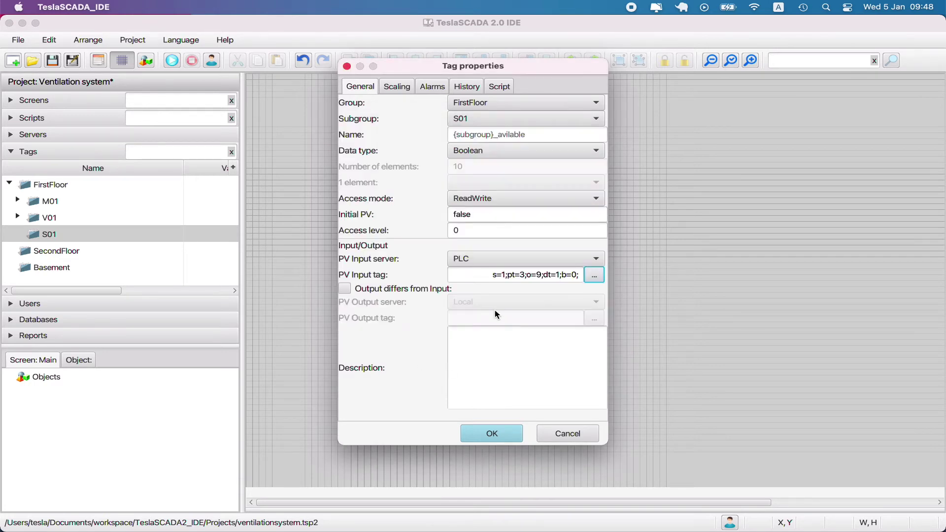
click(492, 433)
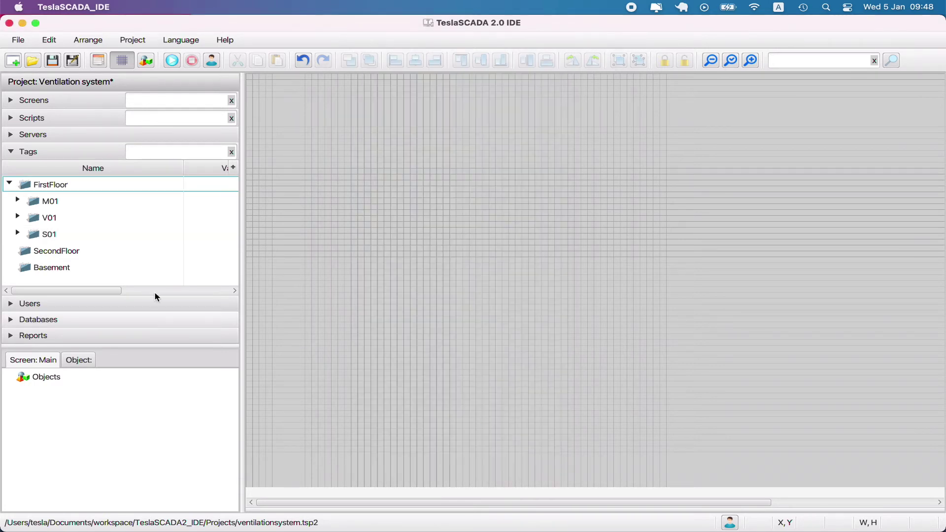
Step: Create S01_mode from S01_avilable, reading the register without a specific bit
right_click(54, 235)
click(144, 205)
right_click(69, 249)
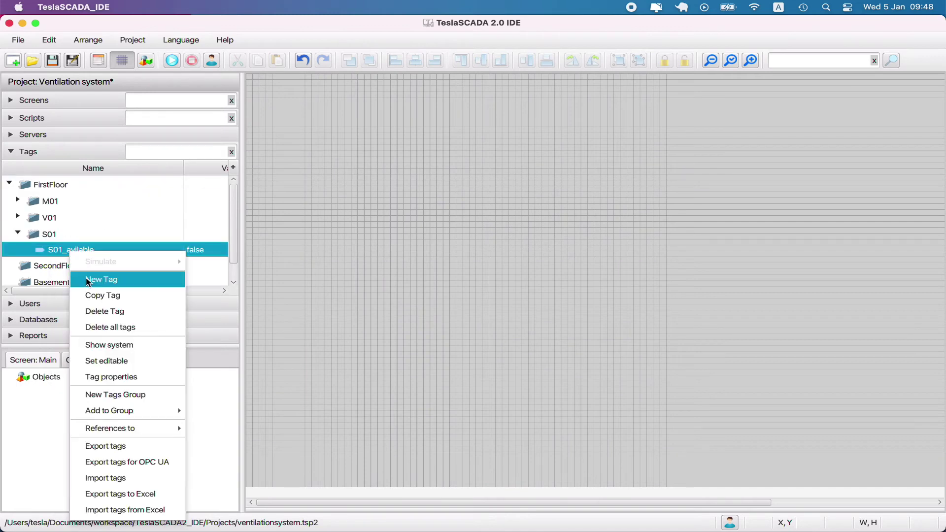
click(81, 275)
double_click(528, 137)
text(mode)
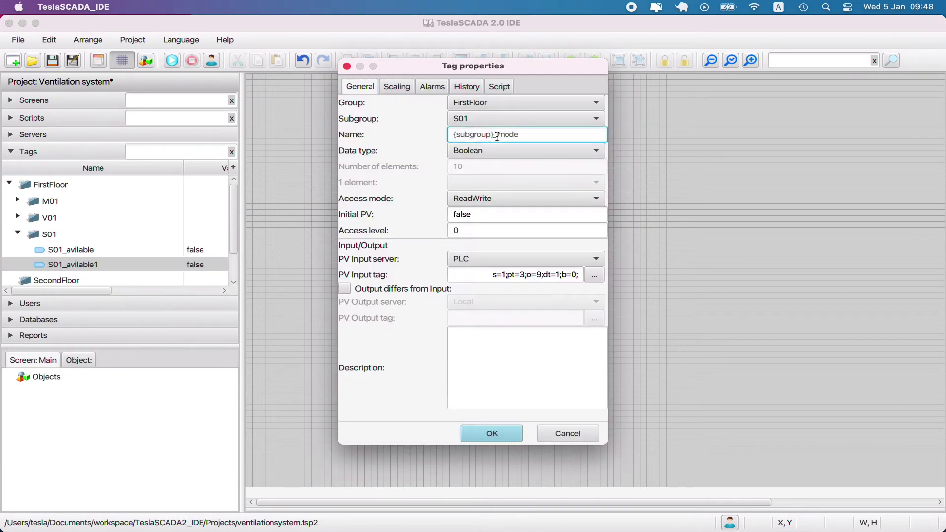
click(595, 275)
click(493, 209)
click(490, 225)
click(493, 310)
click(491, 434)
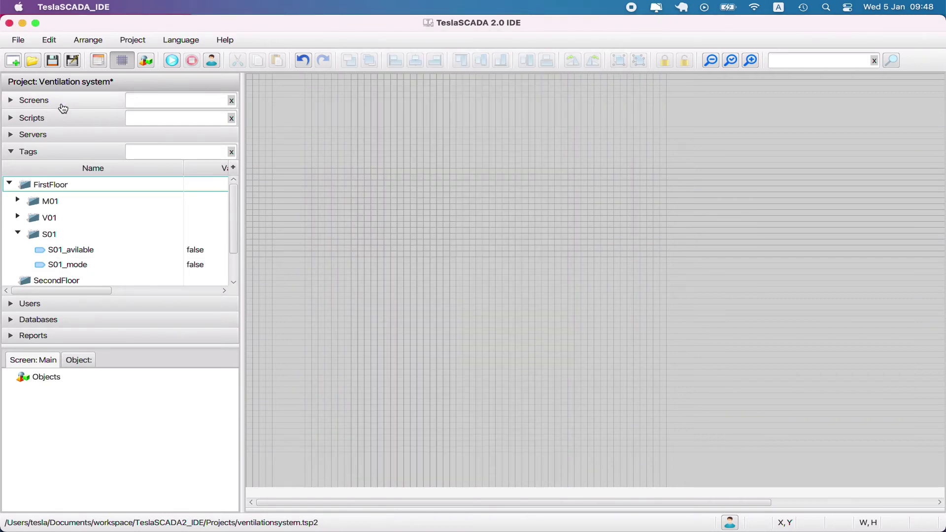
Step: Start a V01_mode tag copied from V01_close and open its register bit choices
click(18, 217)
right_click(81, 236)
click(106, 277)
double_click(81, 248)
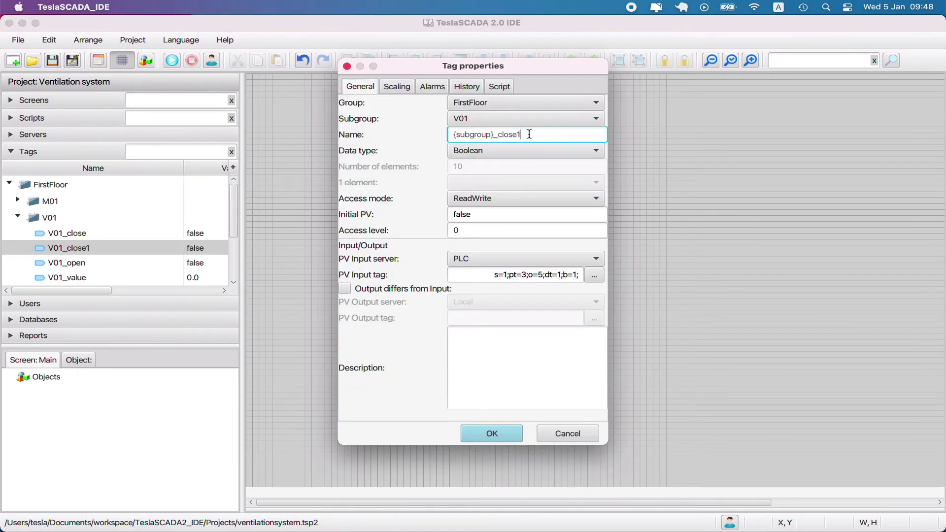
key(BackSpace)
text(mode)
click(595, 275)
click(513, 209)
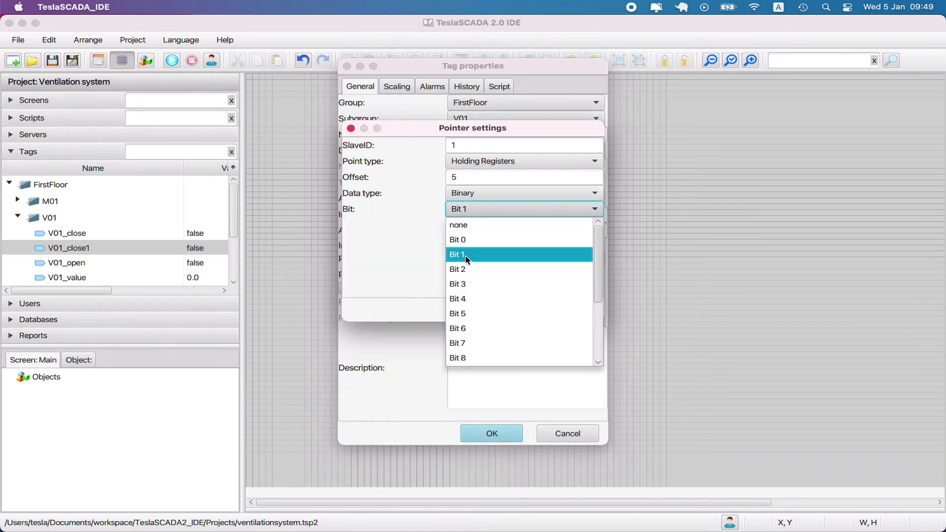
Step: Pick V01_mode's register bit, disable its alarms, and finish the tag
click(498, 270)
click(493, 310)
click(433, 86)
click(344, 99)
click(492, 433)
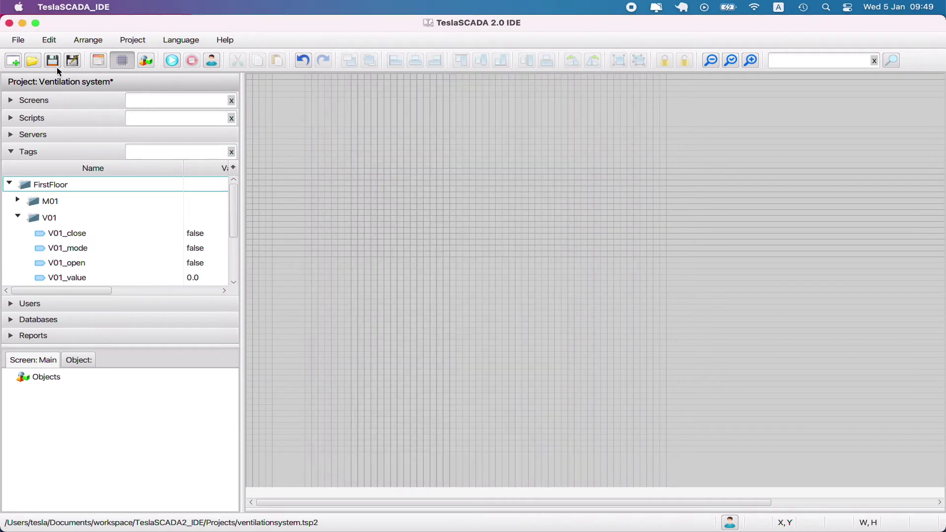
Step: Duplicate the M01 subgroup and move the copy into SecondFloor
scroll(142, 221, down, 1)
scroll(143, 221, down, 2)
scroll(97, 219, up, 3)
click(18, 218)
click(18, 235)
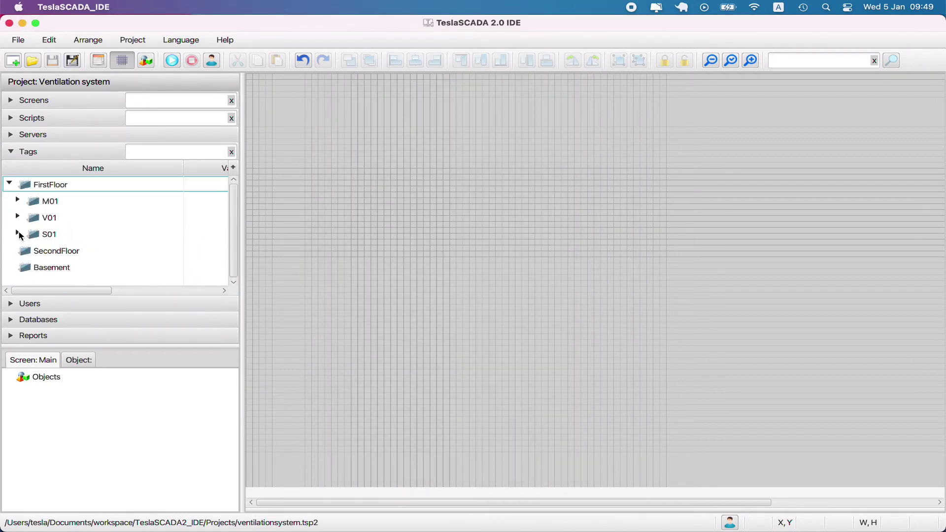
click(53, 203)
right_click(53, 204)
click(79, 239)
click(18, 251)
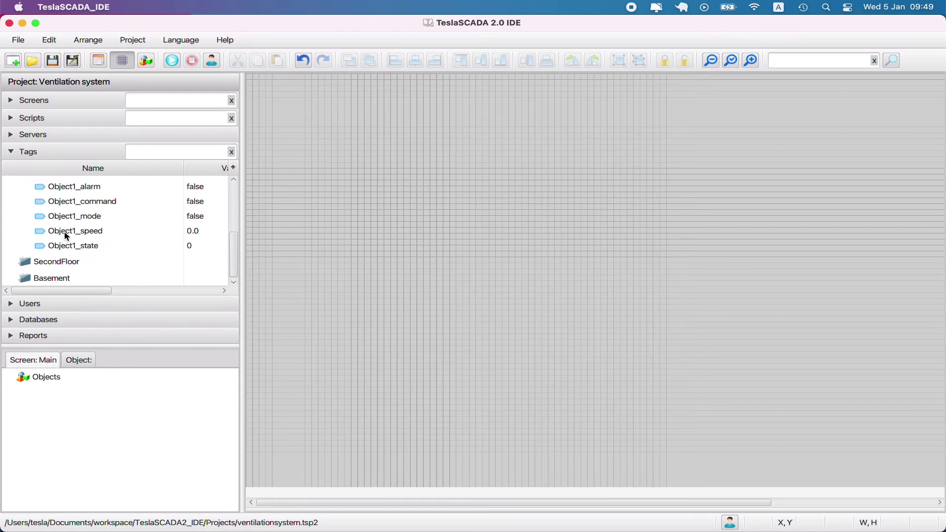
scroll(66, 236, up, 3)
scroll(67, 236, down, 2)
drag(49, 183, 61, 269)
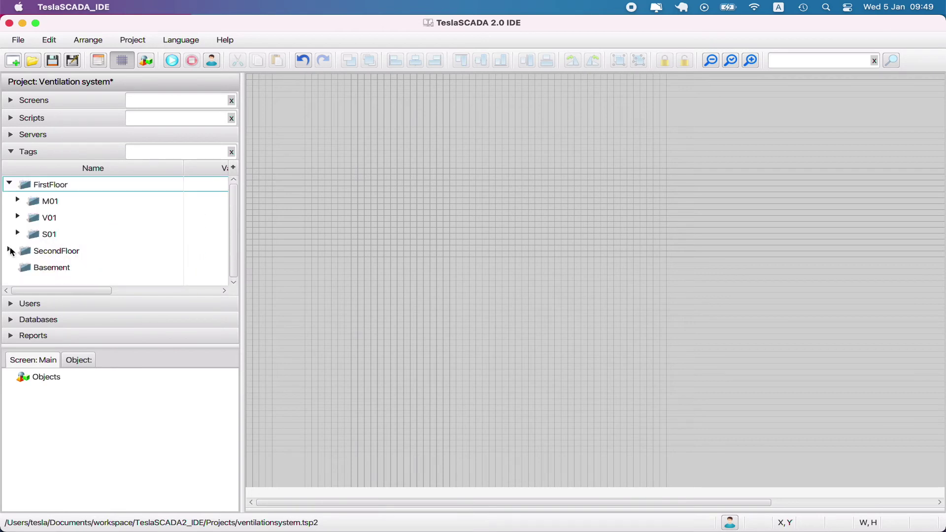
Step: Rename the duplicated subgroup to M02
double_click(443, 194)
text(M01)
key(BackSpace)
text(2)
click(526, 226)
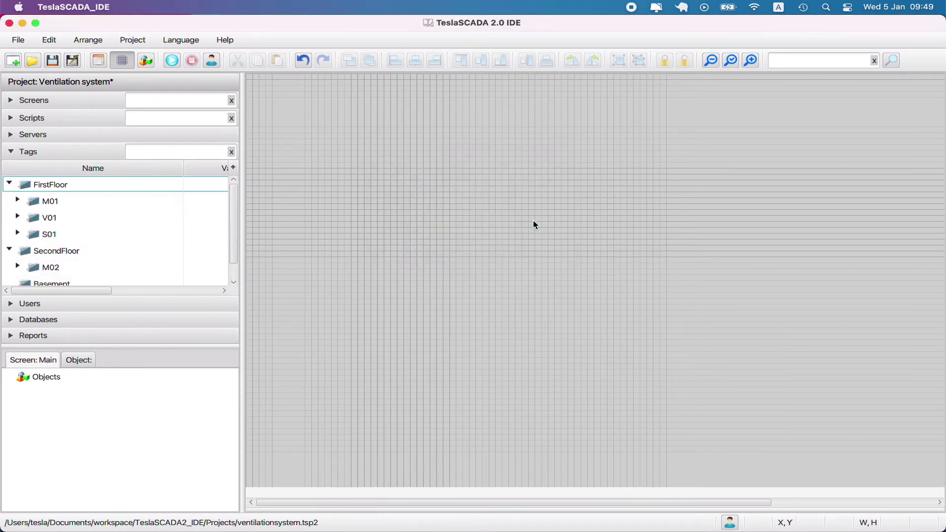
Step: Change M02_alarm's PLC register offset to 14
scroll(100, 231, down, 1)
double_click(50, 258)
double_click(74, 203)
click(588, 276)
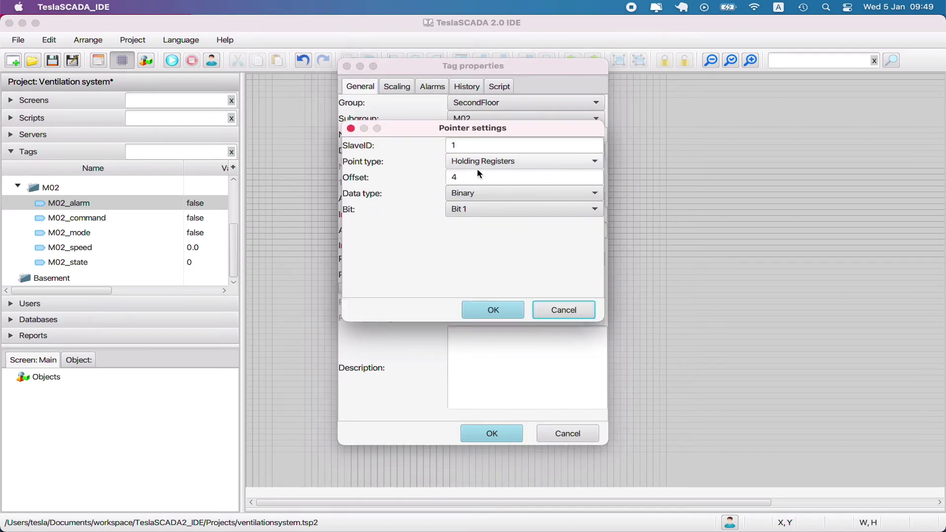
double_click(479, 176)
text(14)
click(493, 310)
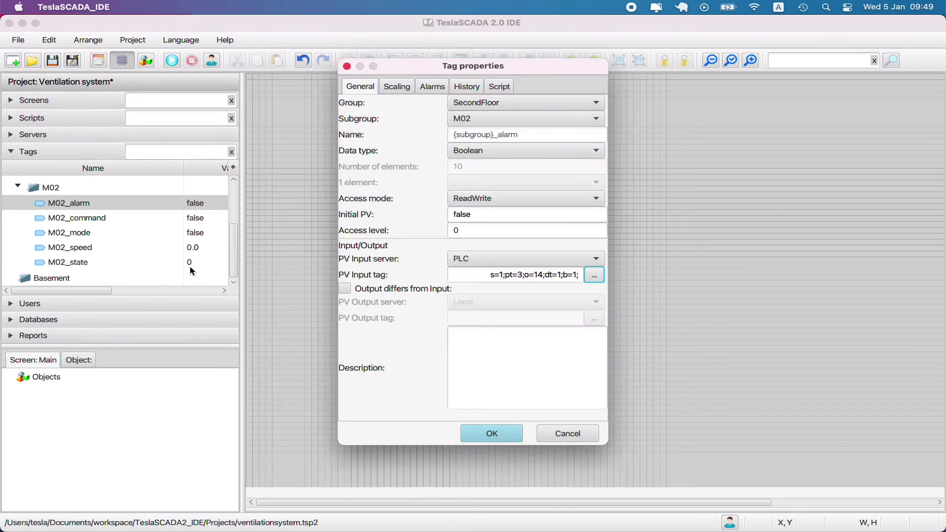
click(568, 434)
Step: Review and confirm the PLC address settings of M02_command and M02_mode
double_click(74, 218)
click(592, 279)
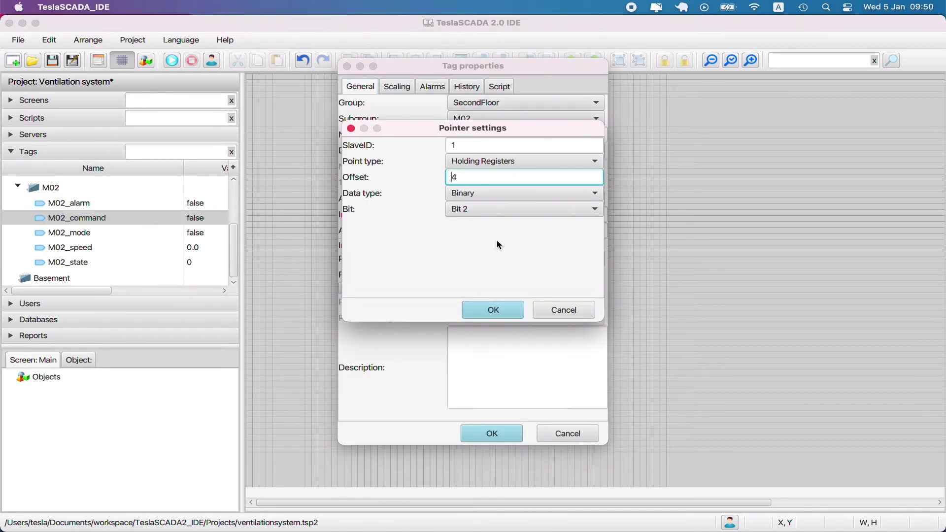
click(493, 310)
click(493, 434)
double_click(69, 233)
click(594, 275)
click(493, 310)
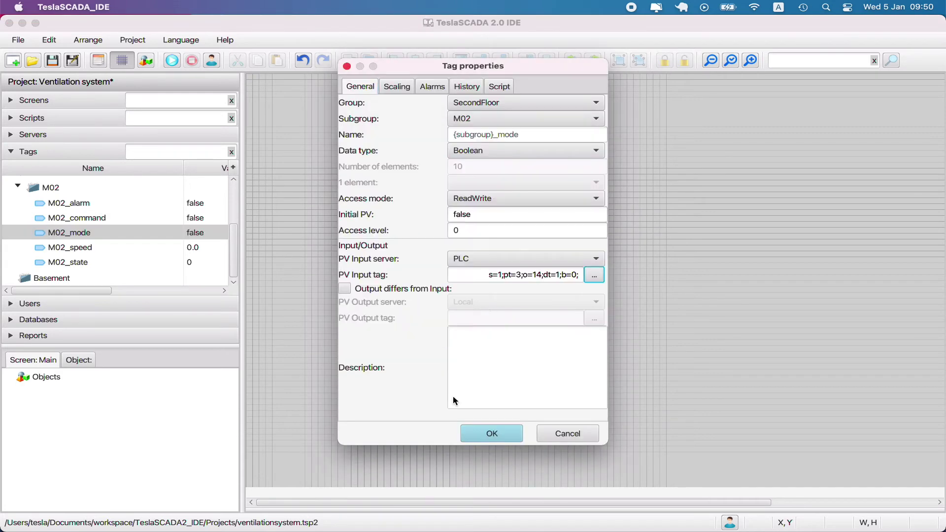
click(492, 434)
Step: Edit M02_speed's register offset by entering 1, then confirm M02_state's address settings
double_click(148, 247)
click(591, 279)
click(453, 176)
text(11)
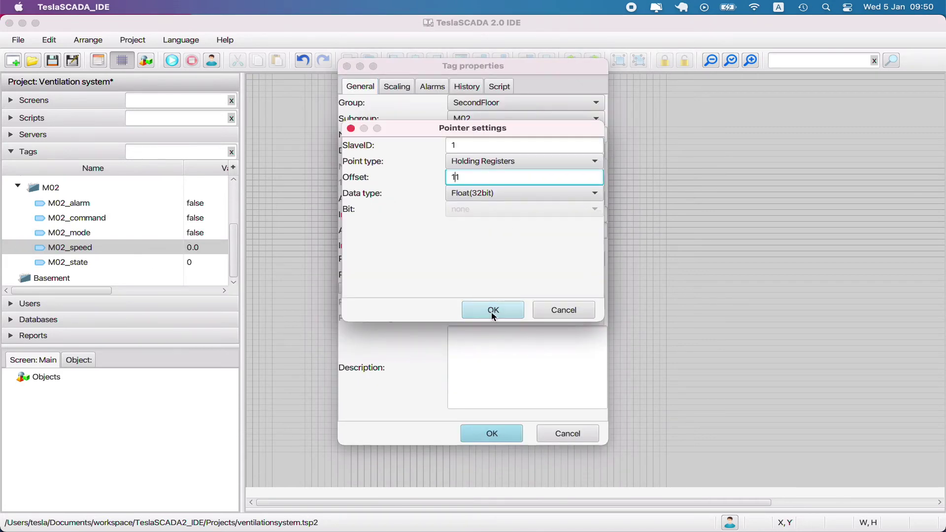
click(494, 310)
click(493, 434)
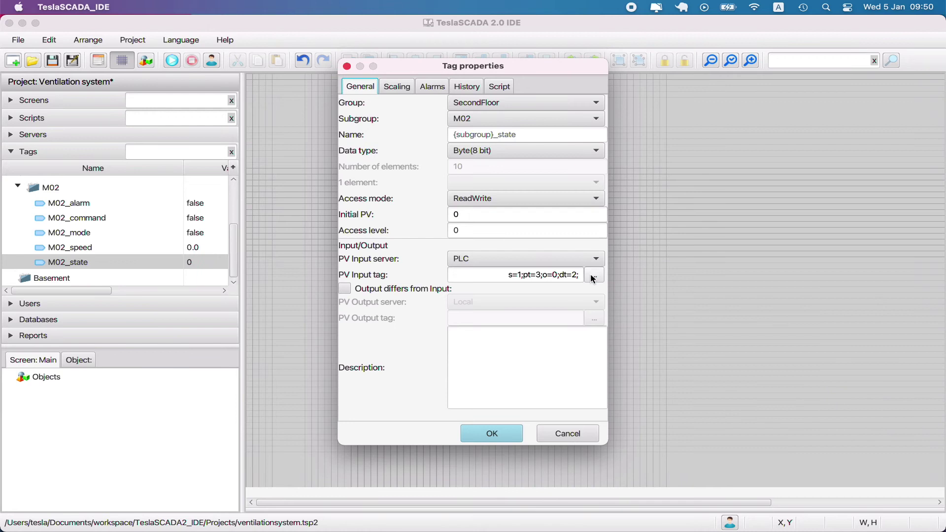
click(594, 279)
click(490, 311)
click(492, 434)
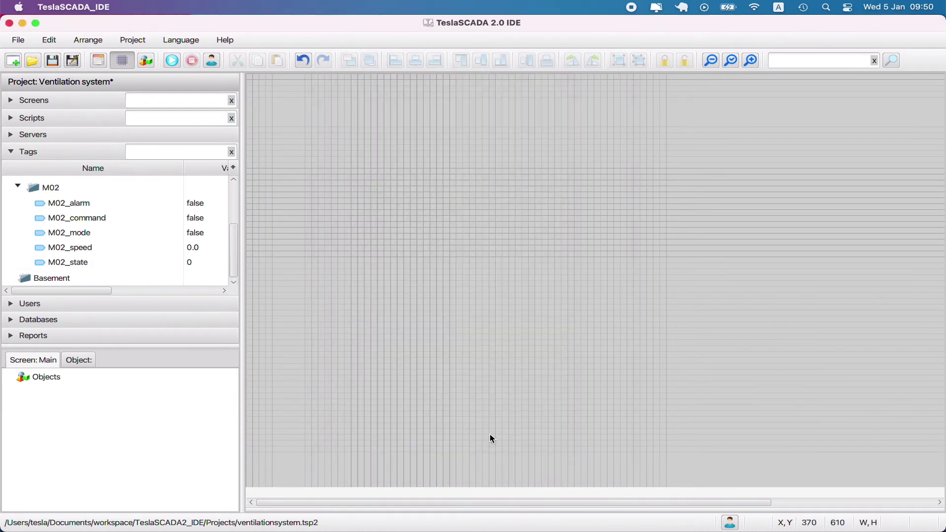
Step: Save, then copy a tag group as S02 and place it under SecondFloor
key(super+s)
scroll(232, 217, up, 2)
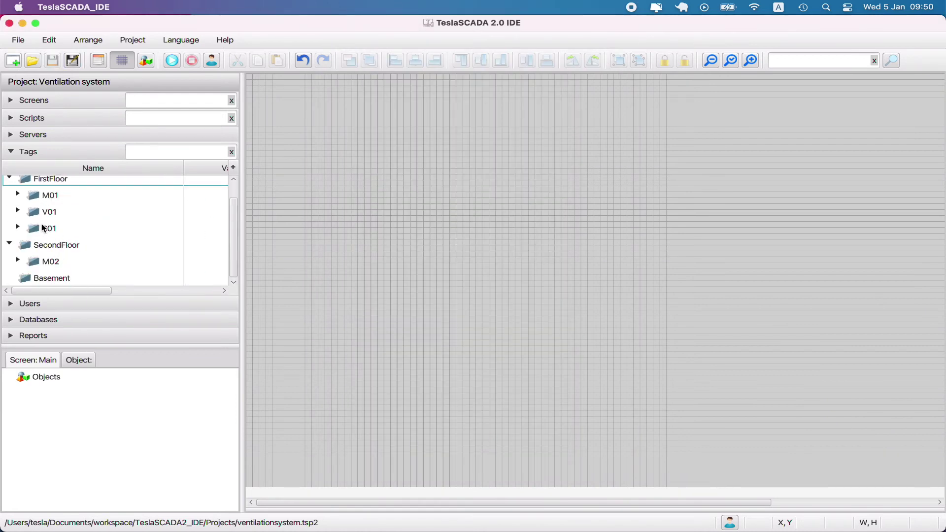
right_click(44, 228)
click(64, 224)
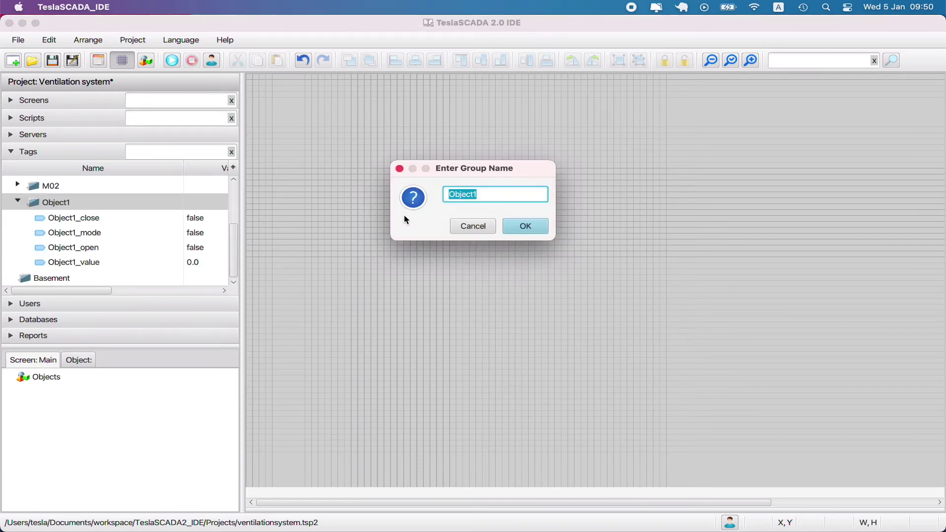
text(S02)
key(Return)
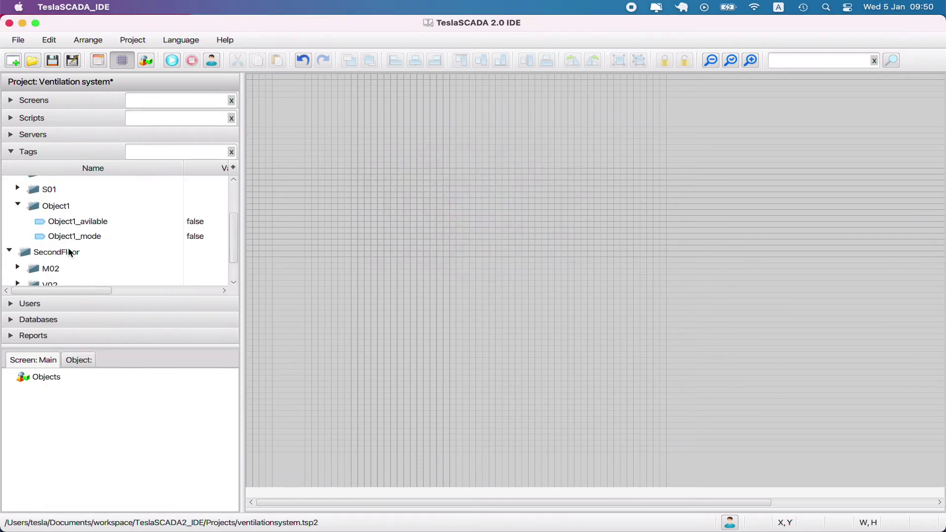
drag(49, 206, 46, 253)
text(S02)
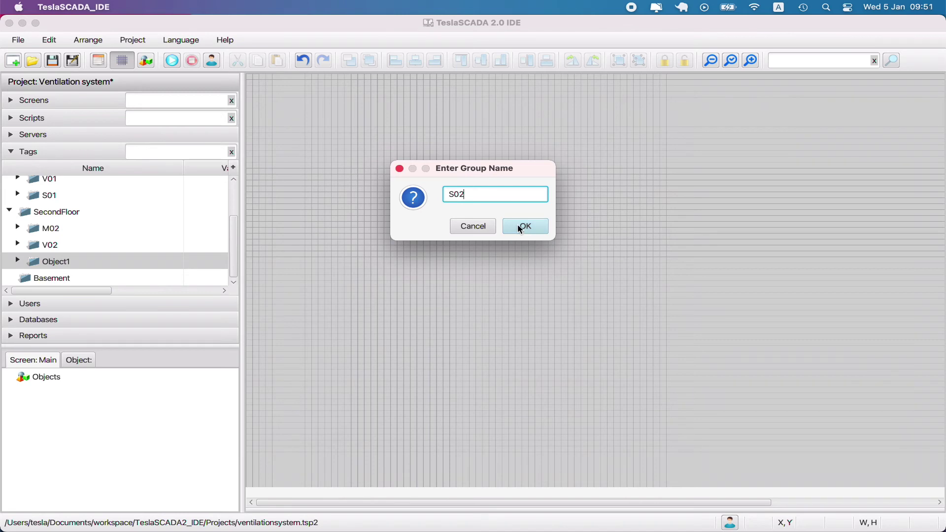
click(525, 227)
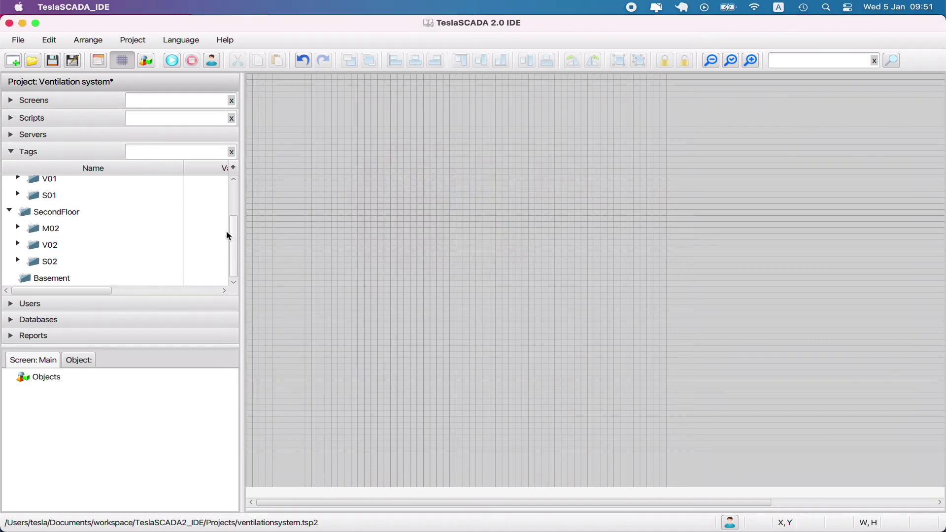
Step: Review the input address settings of the V02_close and V02_mode tags
click(17, 244)
double_click(68, 202)
click(594, 259)
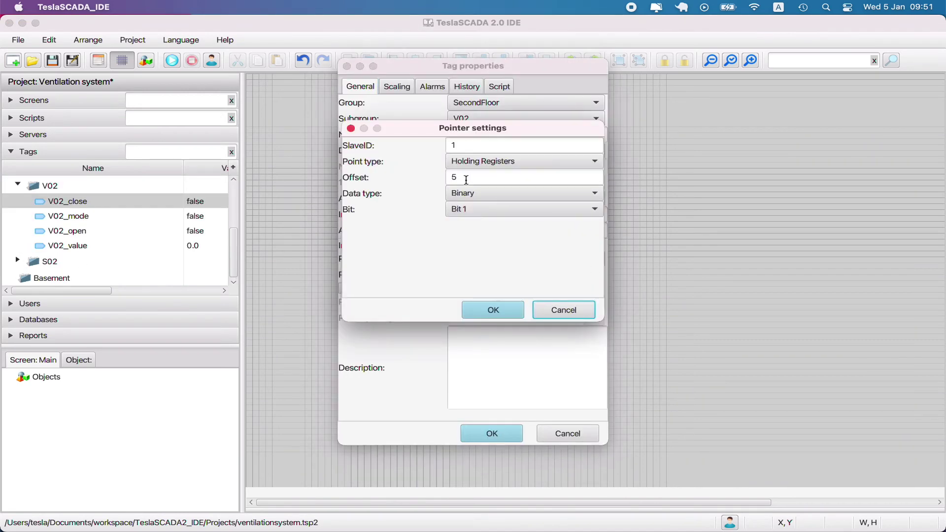
click(492, 310)
click(492, 434)
double_click(63, 216)
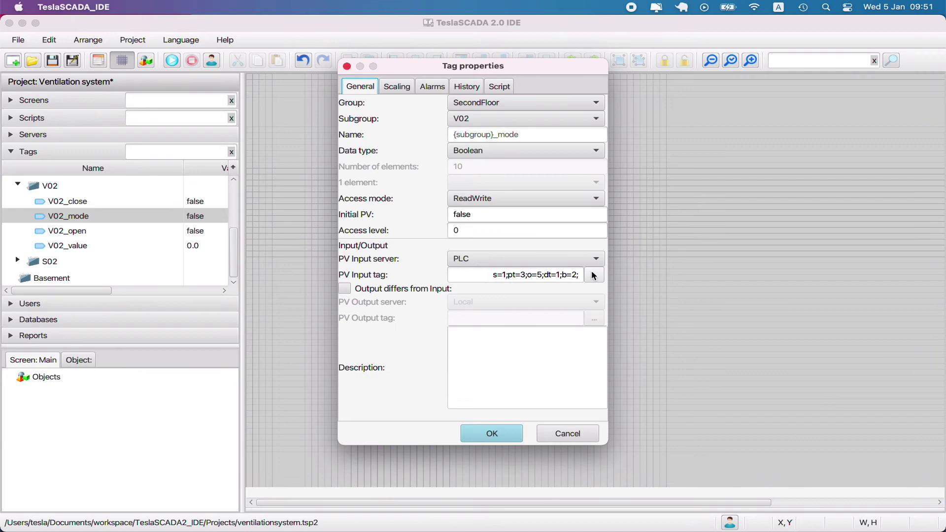
click(594, 275)
click(493, 310)
click(492, 434)
Step: Set V02_open's offset to 15 and V02_value's offset to 16, then save
double_click(68, 231)
click(594, 275)
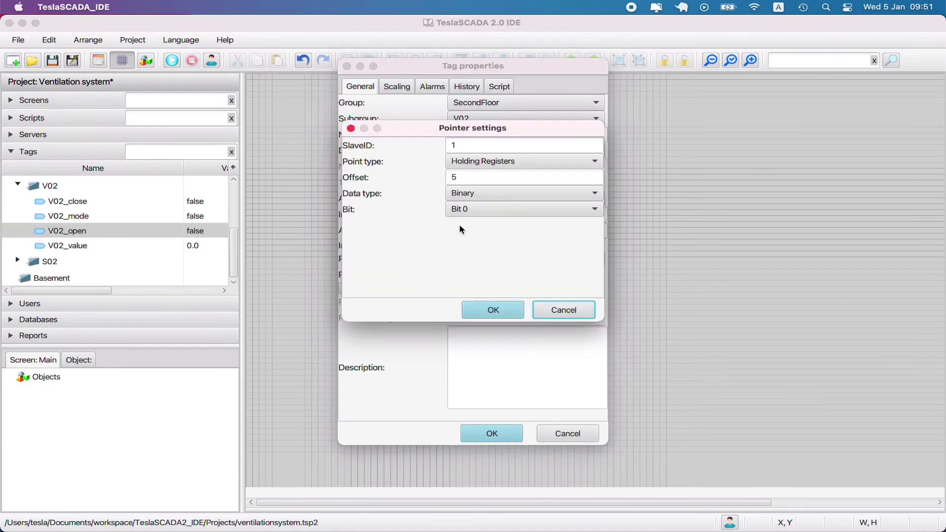
text(1)
click(493, 310)
click(492, 434)
double_click(67, 246)
click(594, 274)
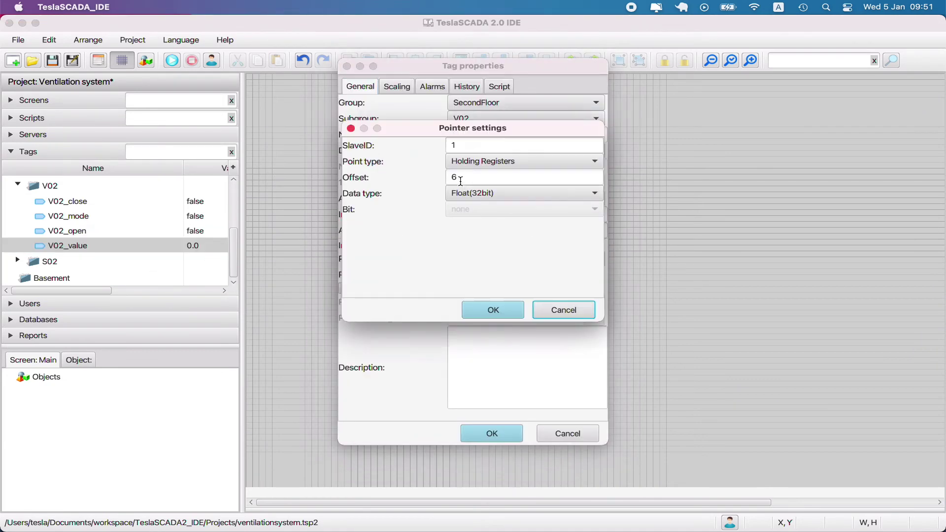
text(1)
click(493, 310)
click(492, 434)
click(53, 61)
Step: Confirm the address settings of the S02_avilable and S02_mode tags and save
double_click(40, 261)
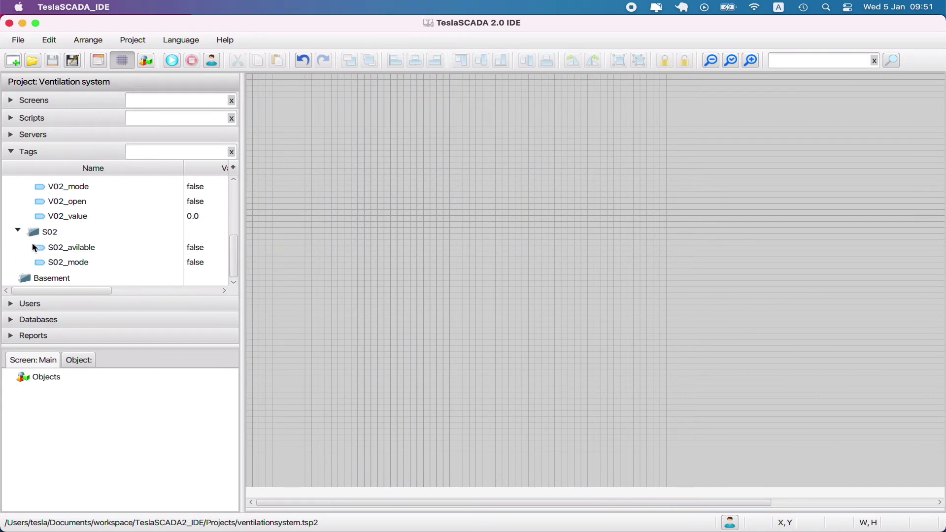
double_click(87, 250)
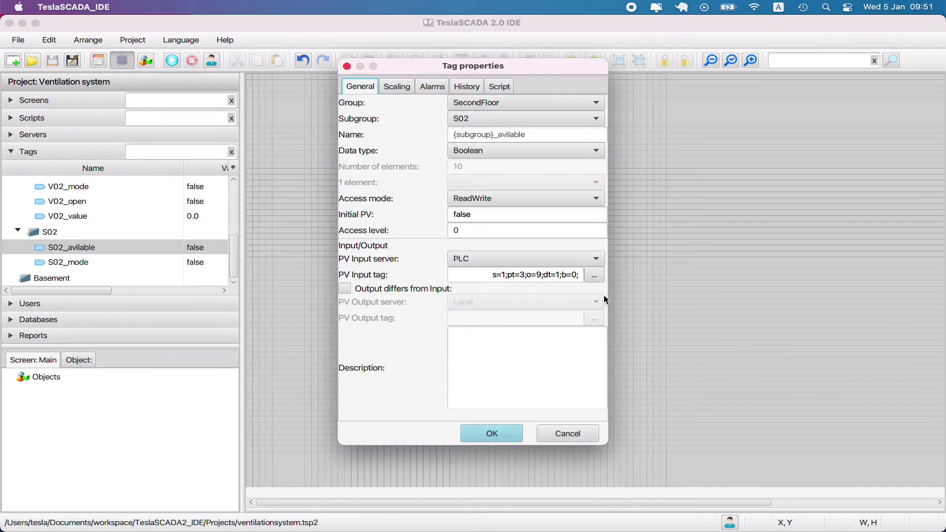
click(593, 275)
click(493, 309)
click(492, 434)
double_click(68, 263)
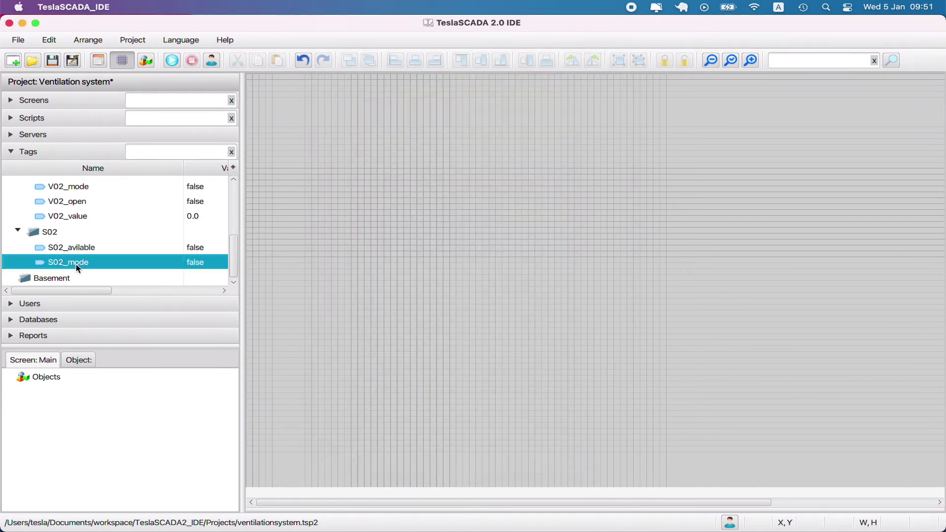
click(593, 274)
click(493, 310)
click(492, 434)
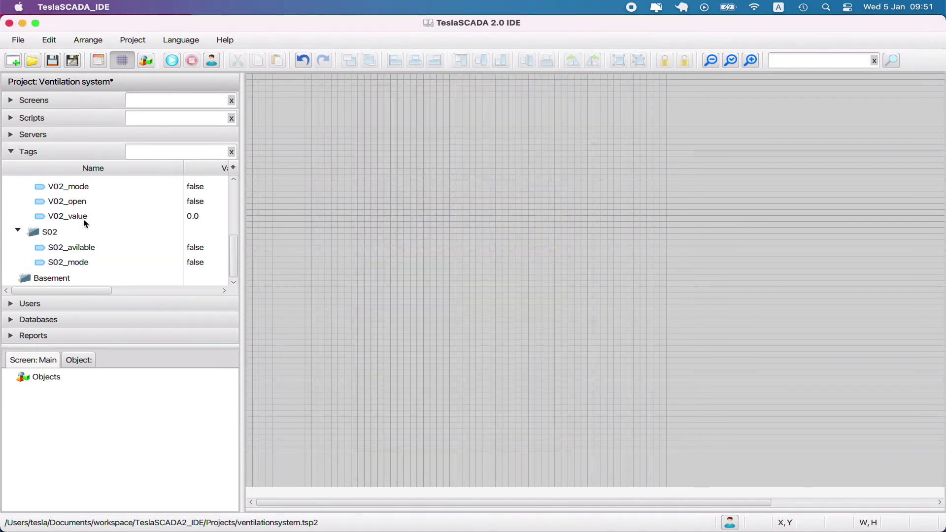
key(super+s)
click(18, 237)
Step: Copy the M02 group into Basement and rename the copy M03
click(17, 194)
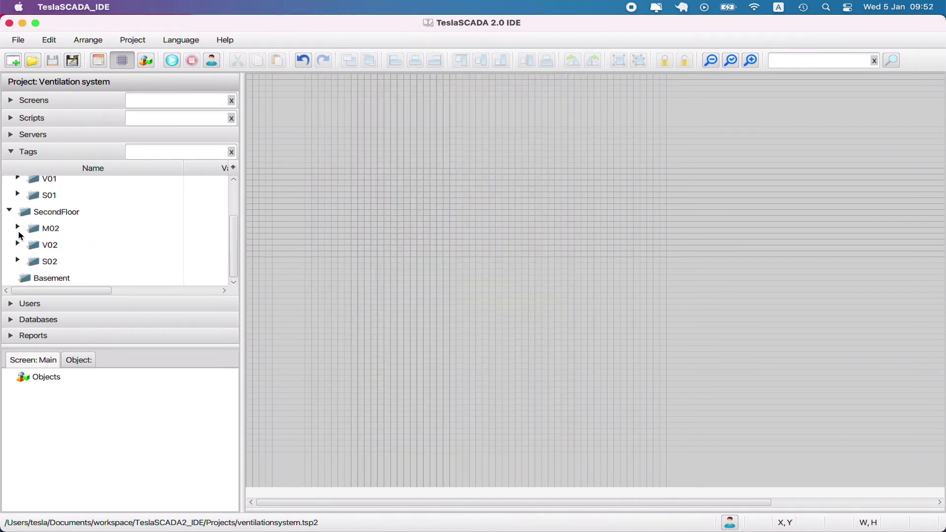
right_click(46, 228)
click(85, 274)
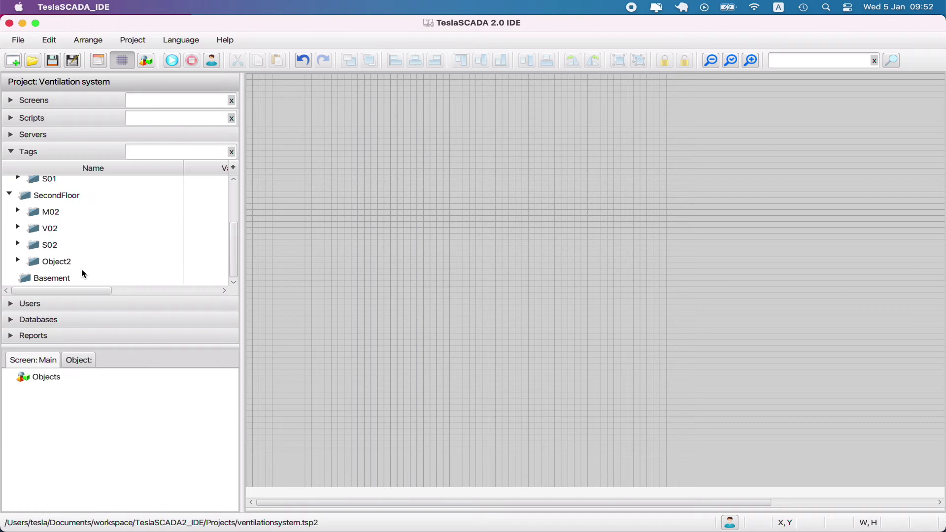
drag(59, 260, 81, 244)
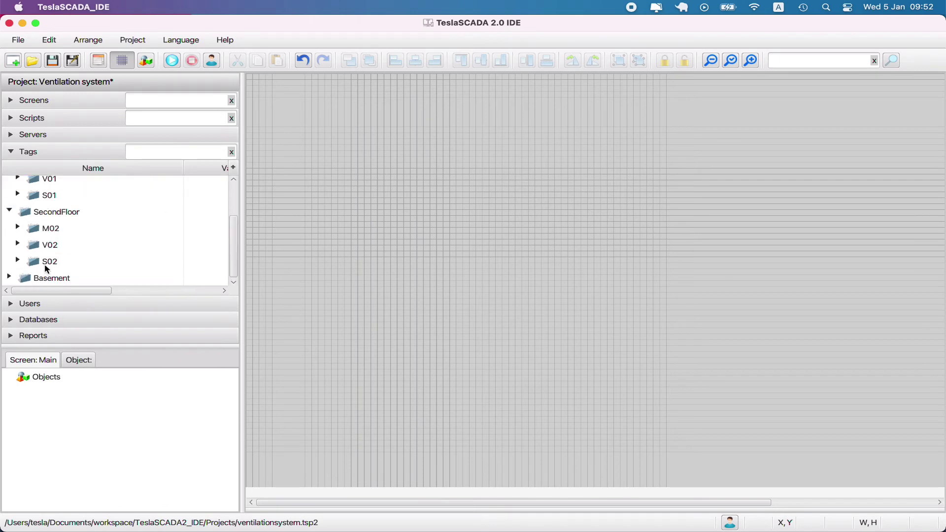
drag(8, 279, 251, 217)
text(H)
click(531, 224)
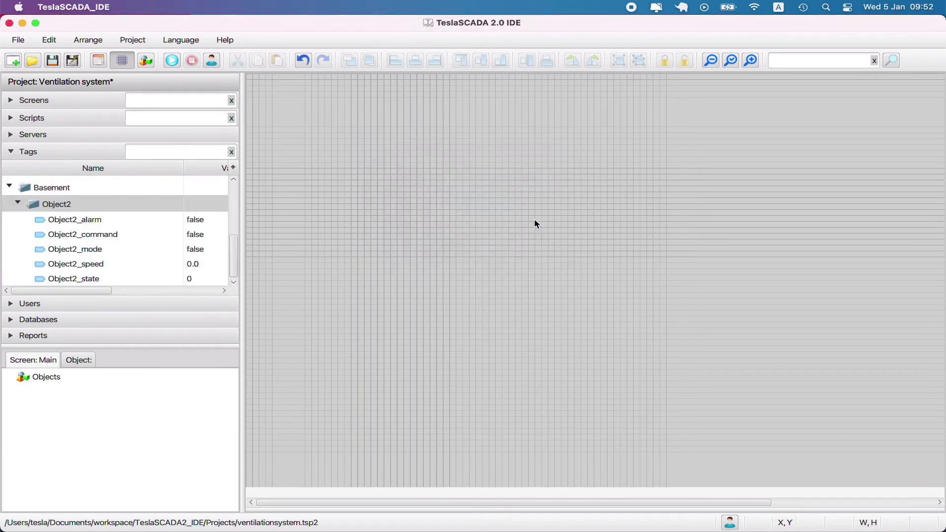
Step: Copy tag groups into Basement and name them V03 and S03
right_click(74, 265)
click(86, 290)
drag(49, 187, 54, 245)
text(V03)
click(517, 225)
text(S03)
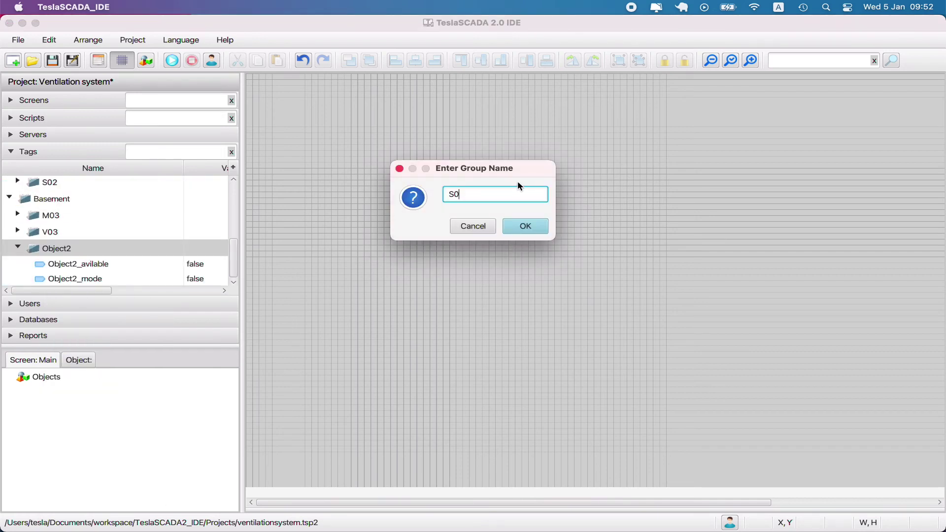
click(526, 226)
Step: Change the M03_alarm and M03_command address offsets to 24
click(95, 245)
click(18, 245)
double_click(74, 187)
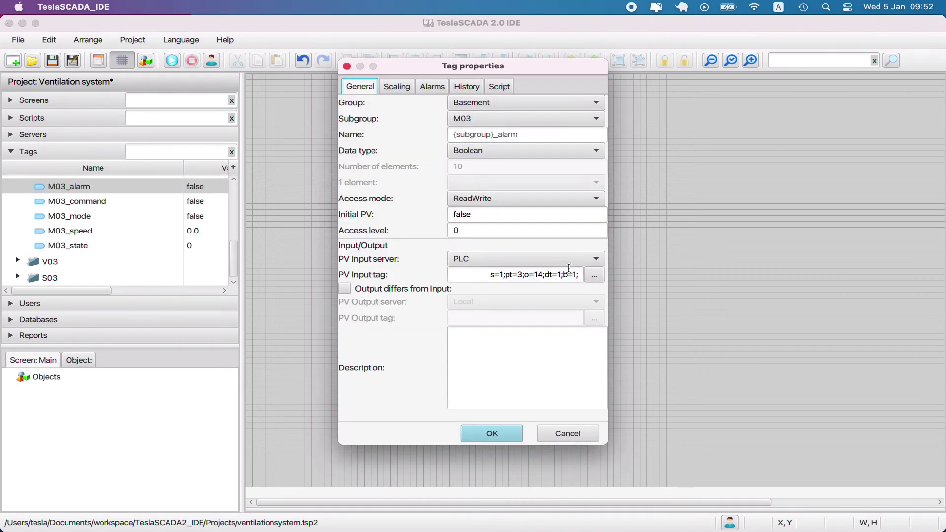
click(594, 276)
drag(470, 177, 436, 177)
text(24)
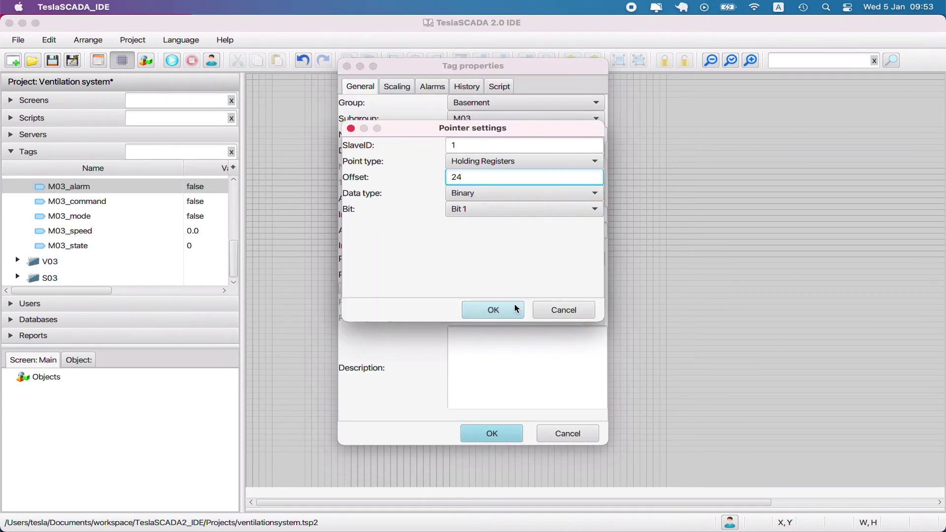
click(493, 310)
click(496, 434)
double_click(74, 202)
click(594, 275)
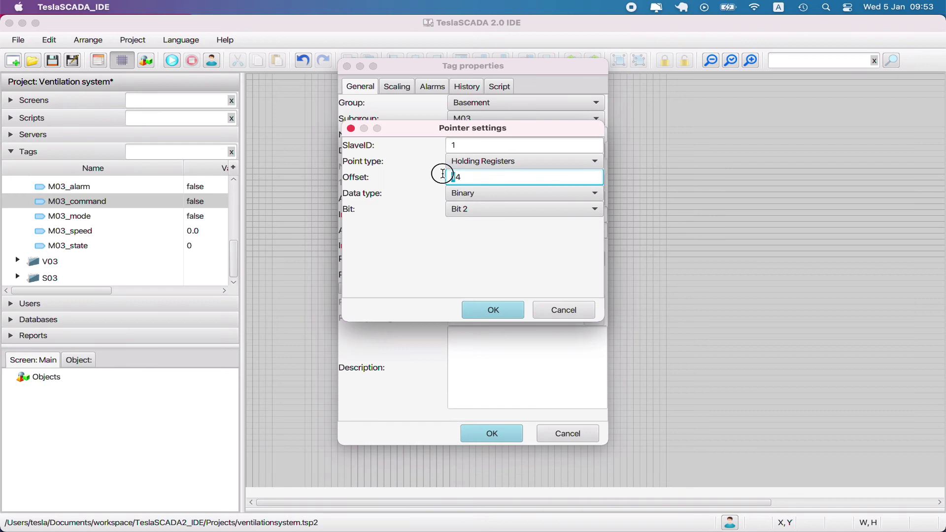
drag(473, 177, 445, 177)
text(2)
click(493, 310)
click(492, 434)
Step: Retype the address offsets of the M03_mode, M03_speed and M03_state tags
double_click(74, 217)
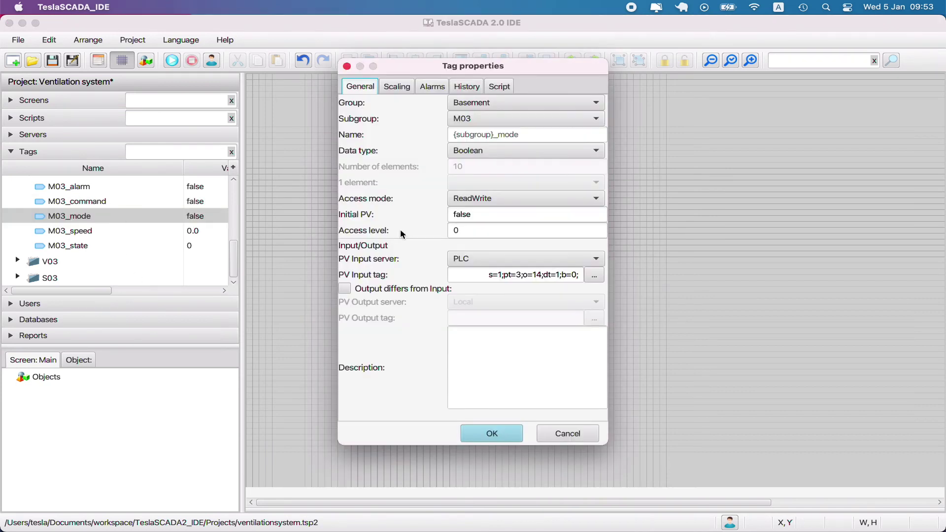
click(492, 433)
double_click(74, 231)
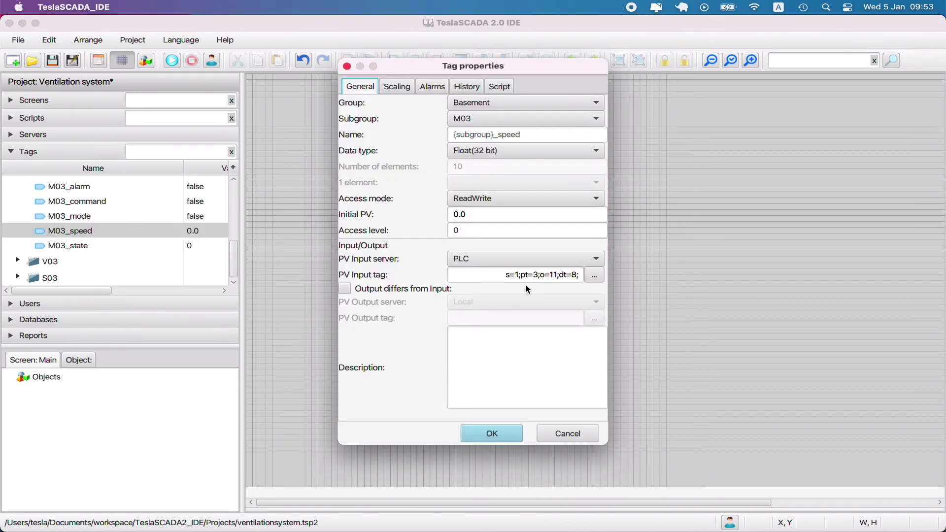
text(2)
key(Return)
double_click(116, 244)
drag(556, 275, 553, 332)
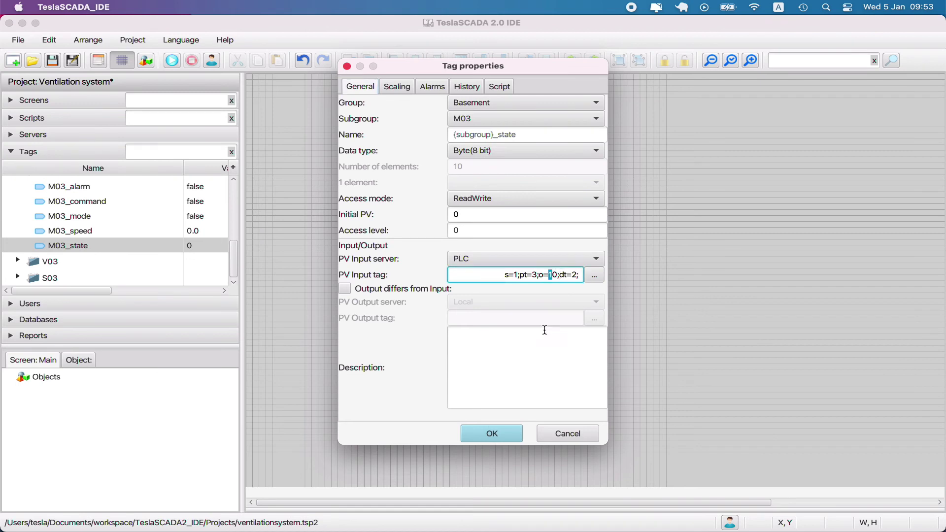
text(2)
key(Return)
Step: Edit the input addresses of V03_close, V03_mode, V03_open and V03_value
double_click(134, 261)
double_click(96, 219)
click(537, 274)
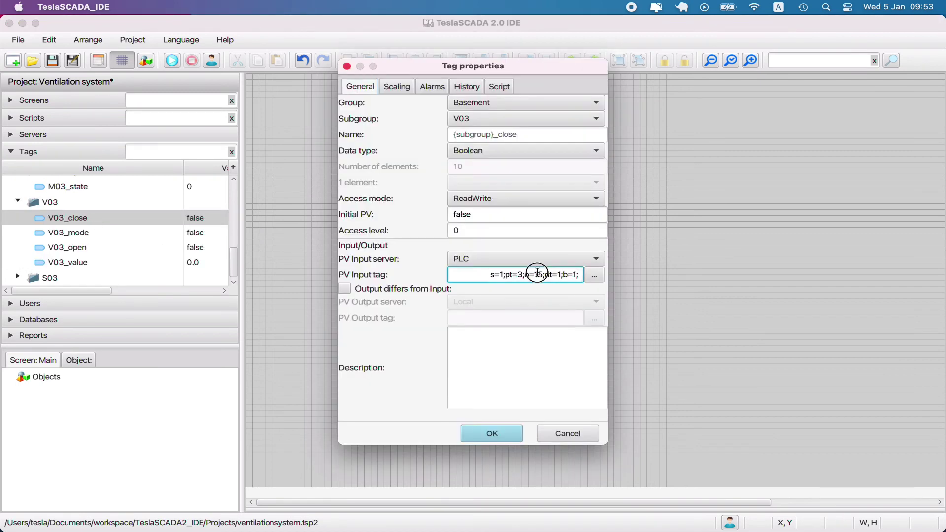
click(492, 434)
double_click(157, 233)
click(537, 275)
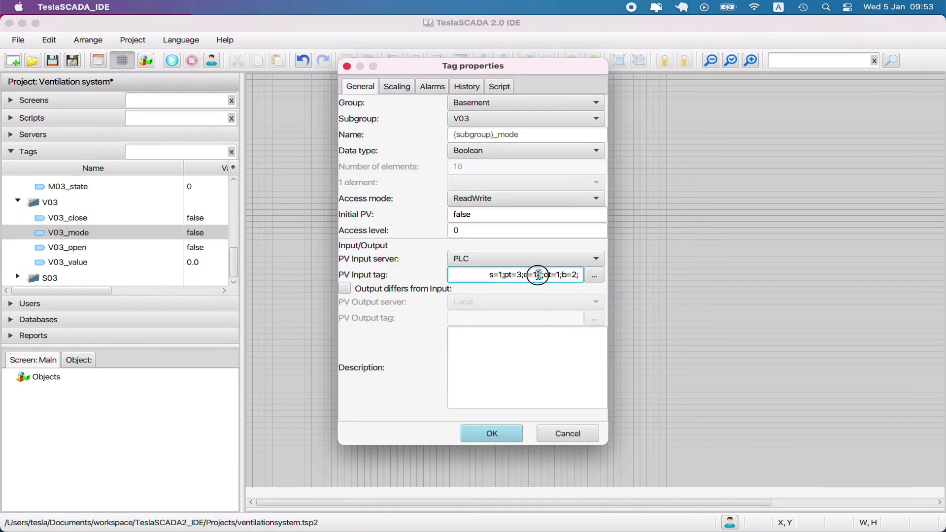
click(491, 434)
double_click(158, 248)
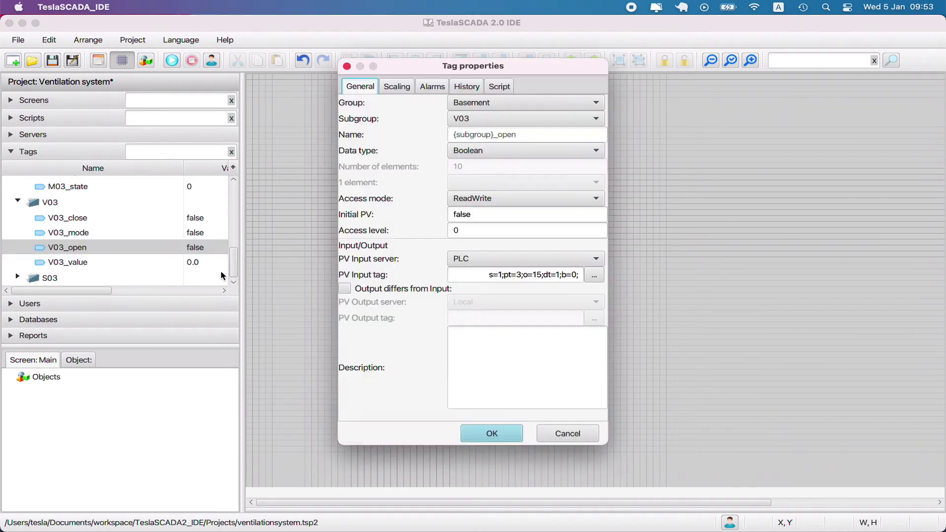
click(535, 274)
click(492, 434)
double_click(135, 261)
click(547, 274)
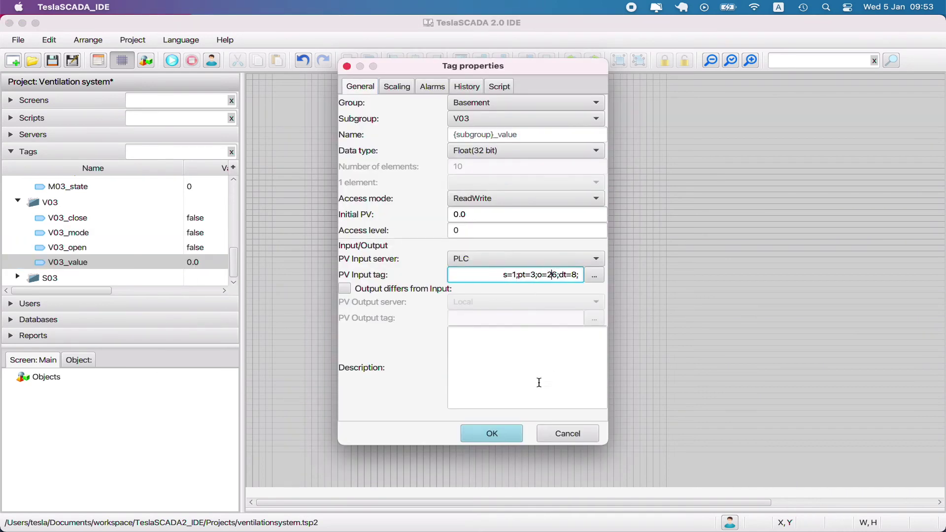
click(492, 433)
Step: Edit the input addresses of the S03_avilable and S03_mode tags
click(18, 277)
double_click(69, 264)
click(535, 274)
click(492, 434)
double_click(69, 279)
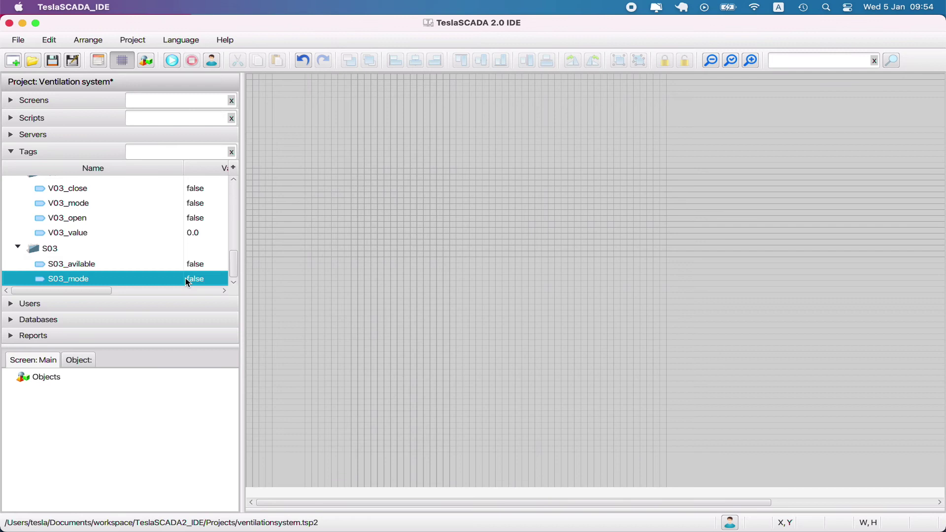
click(538, 274)
click(492, 434)
Step: Save, then add a Text/EditField 3D object to the Main screen
key(ctrl+s)
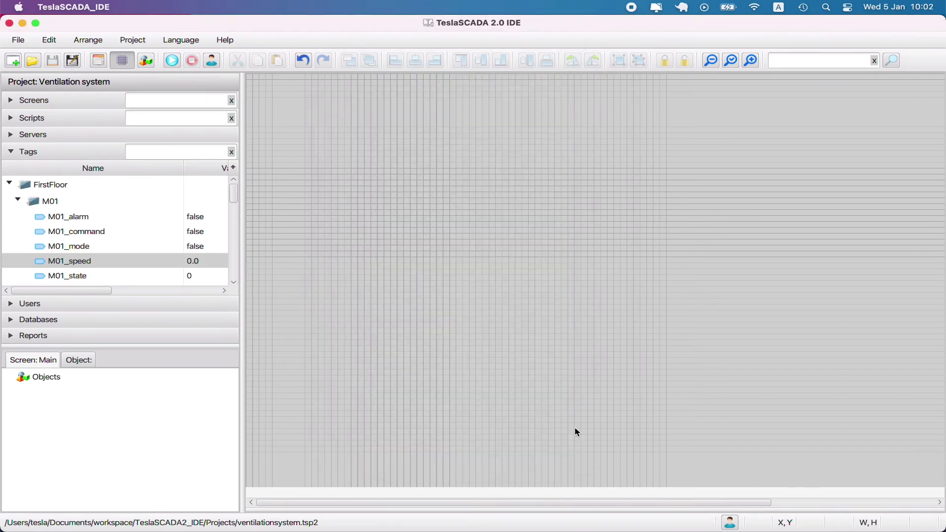
right_click(420, 238)
click(429, 248)
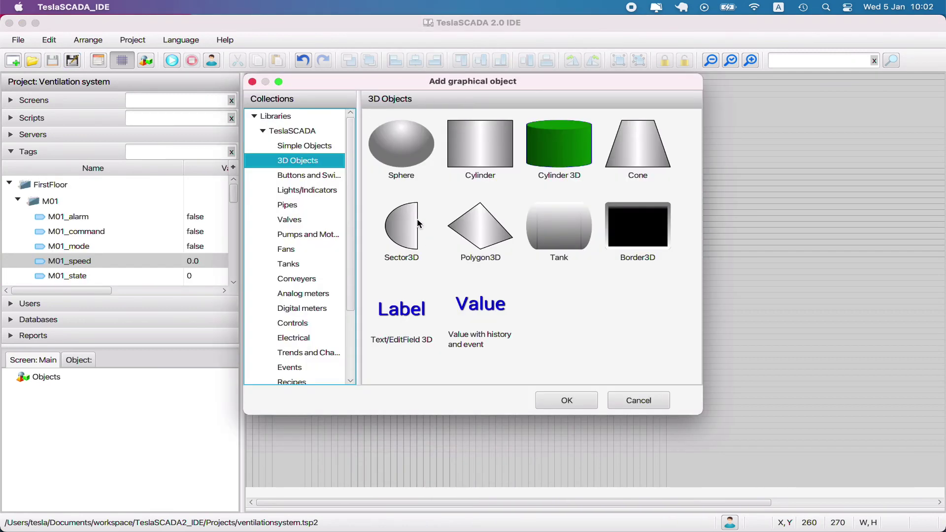
double_click(421, 304)
click(374, 158)
double_click(402, 182)
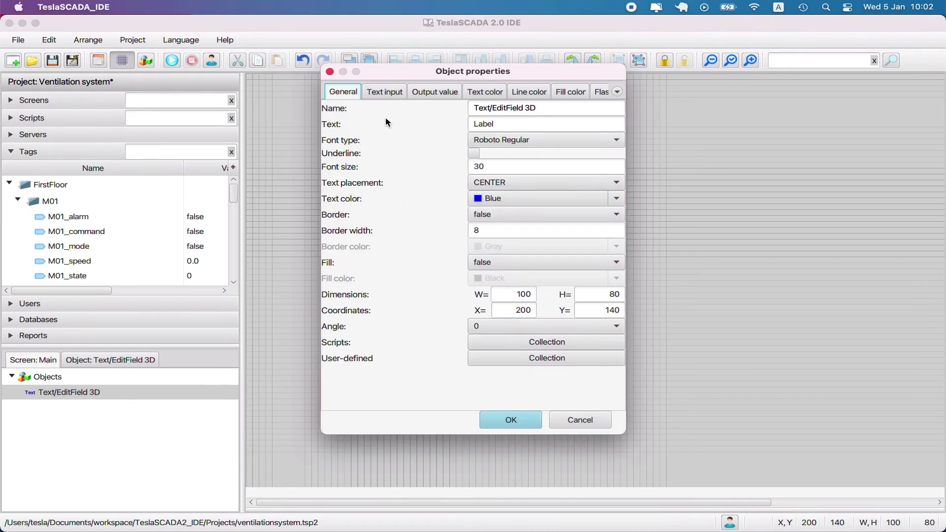
Step: Enable text input on the field and bind it to FirstFloor's M01_speed tag
click(384, 94)
click(329, 106)
click(518, 120)
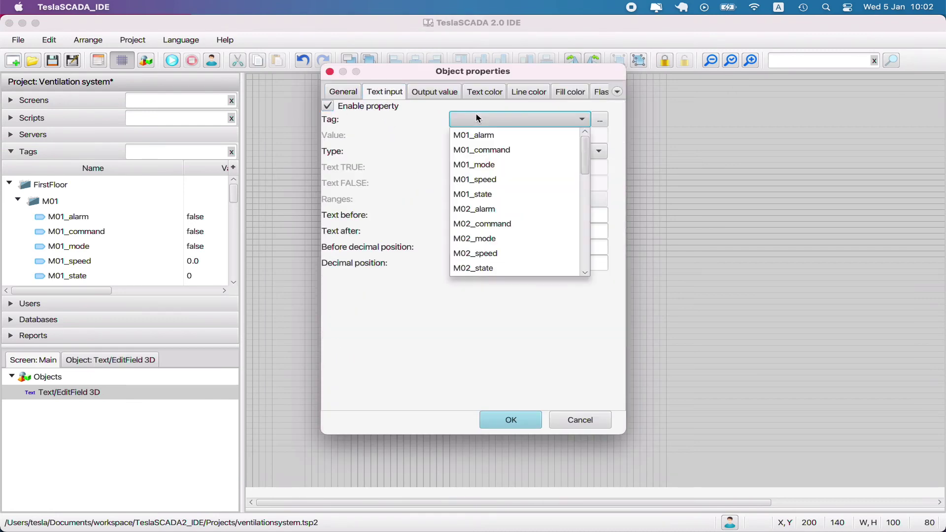
click(600, 121)
click(600, 121)
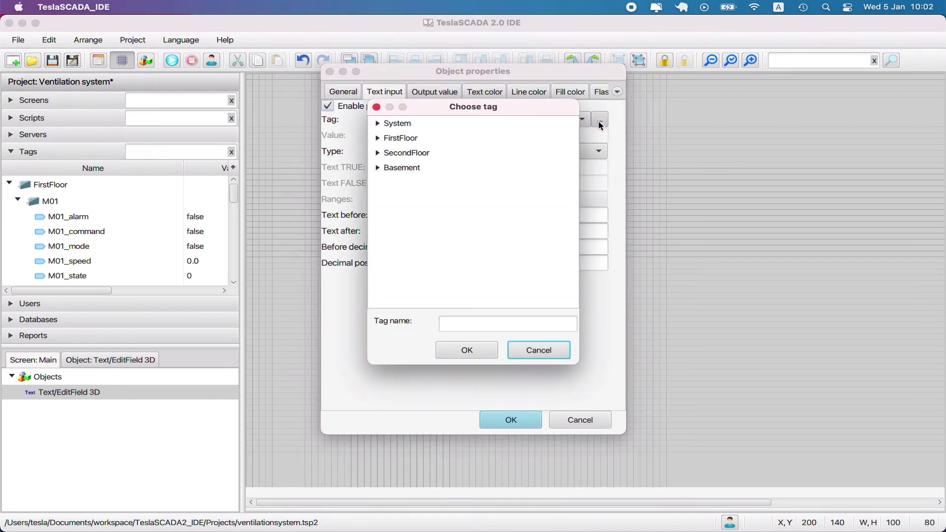
click(376, 139)
click(387, 183)
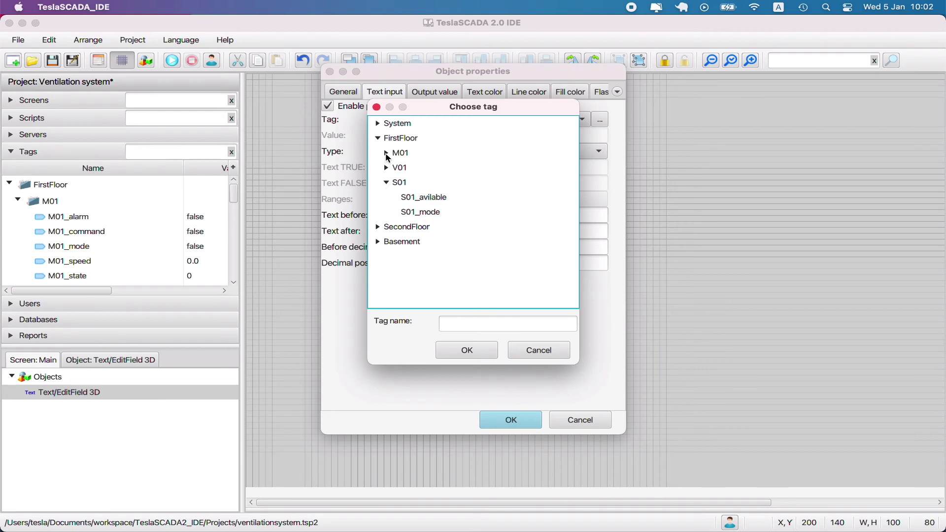
click(387, 154)
double_click(431, 213)
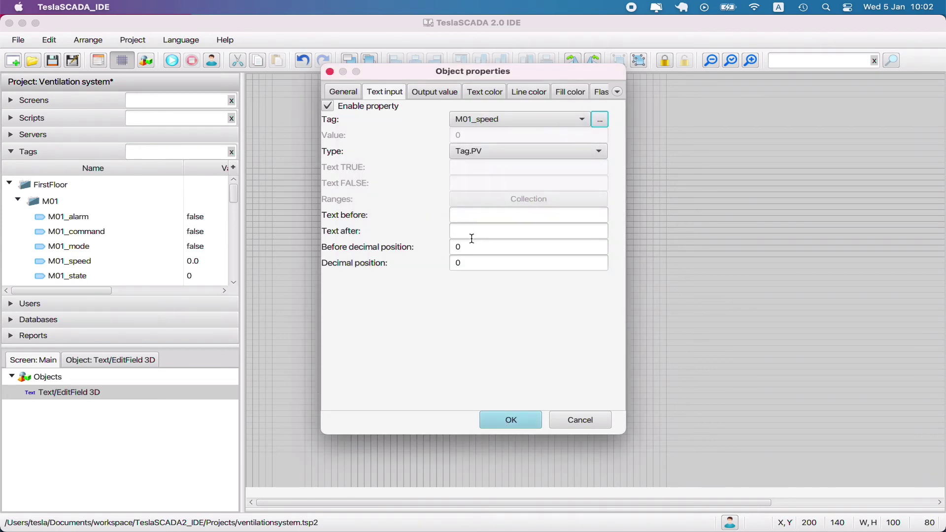
double_click(463, 259)
Step: Set the field's decimal position to 2, confirm, and save the project
text(2)
click(501, 417)
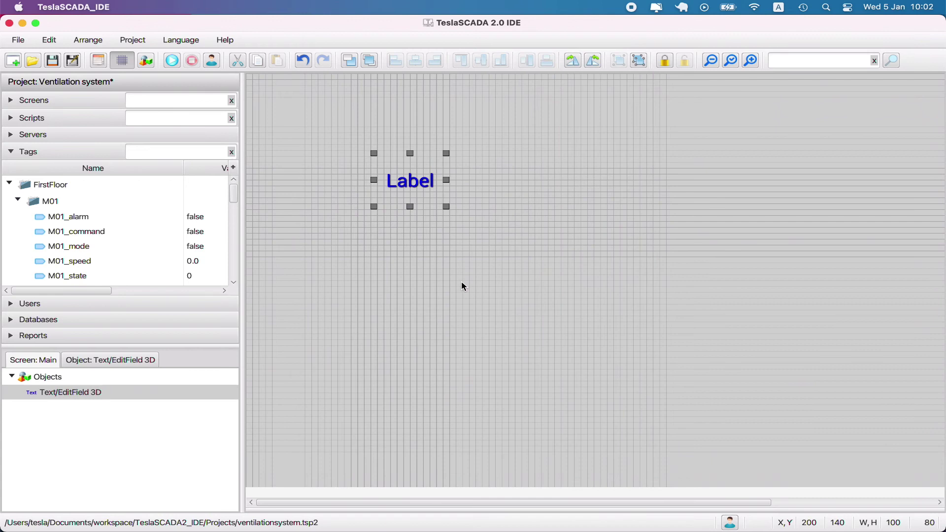
click(53, 61)
Step: Test-run the project, enter 12.3 for M01_speed, then stop the run
click(171, 61)
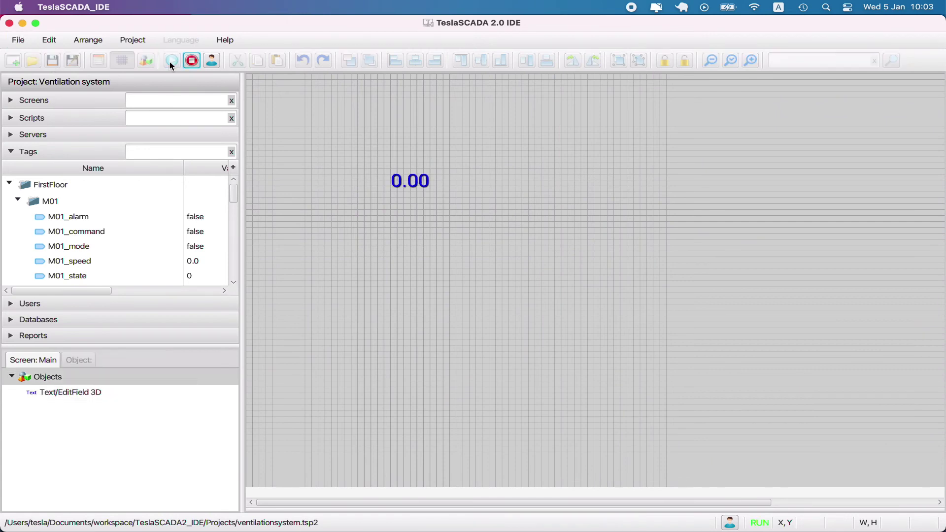
double_click(86, 267)
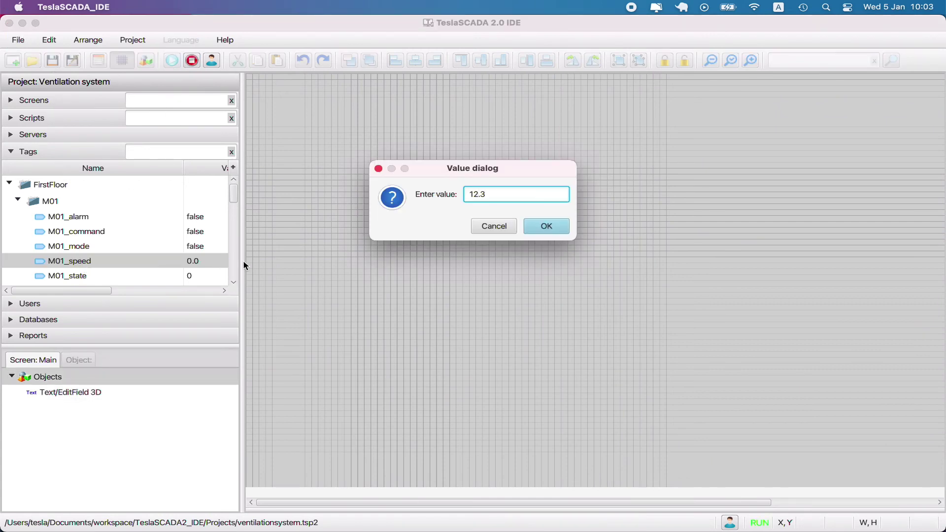
click(527, 221)
click(191, 64)
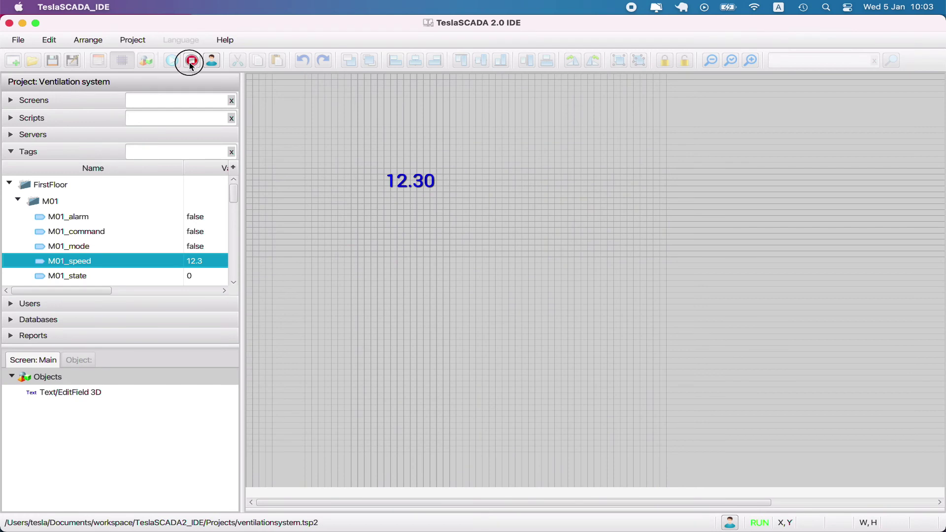
Step: Open ventilationsystem.tsp2 in TeslaSCADA2 Runtime, run it, and dismiss the connection error
mouse_move(795, 512)
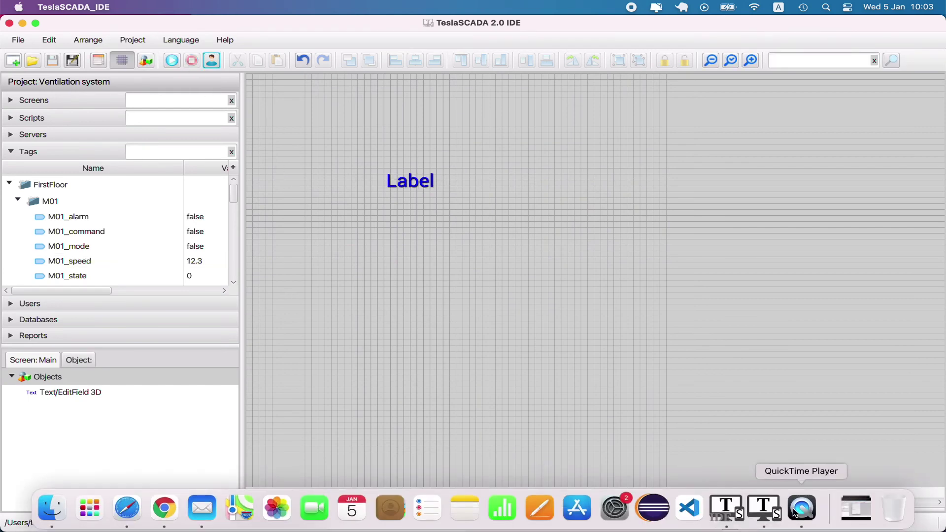
click(764, 508)
click(16, 59)
click(271, 204)
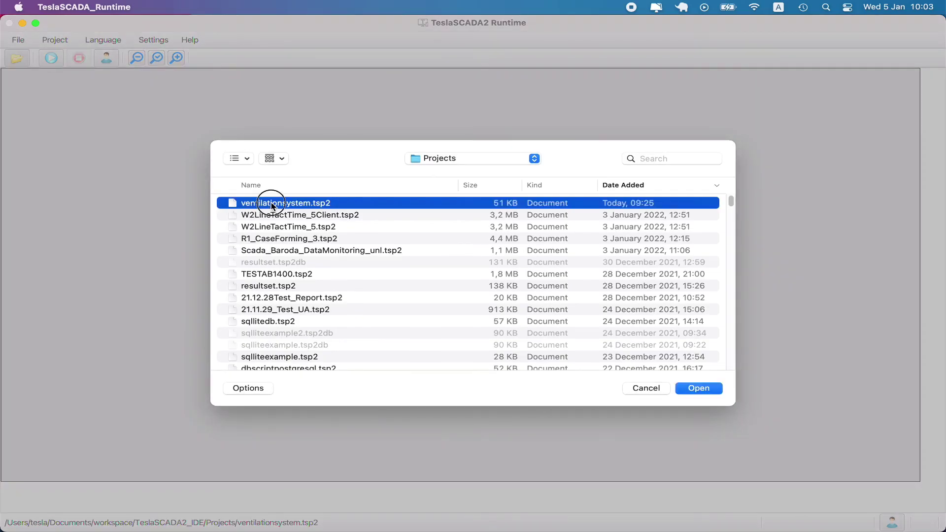
double_click(271, 204)
click(49, 59)
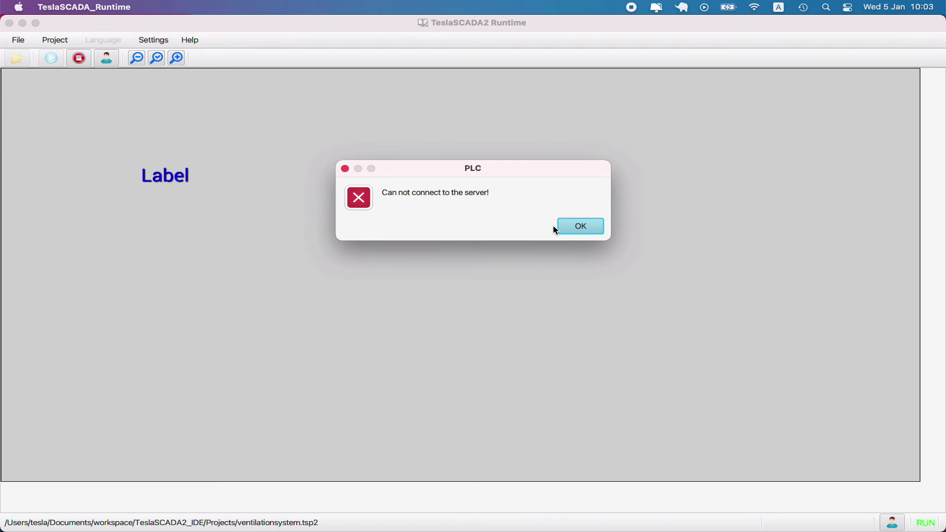
click(570, 227)
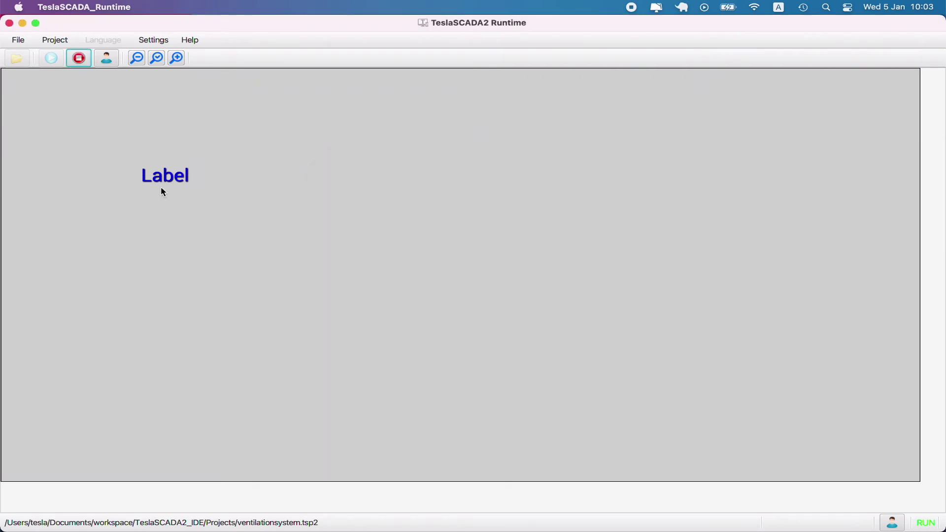
Step: Restart the project and set simulator register 1 to 12.5
click(75, 61)
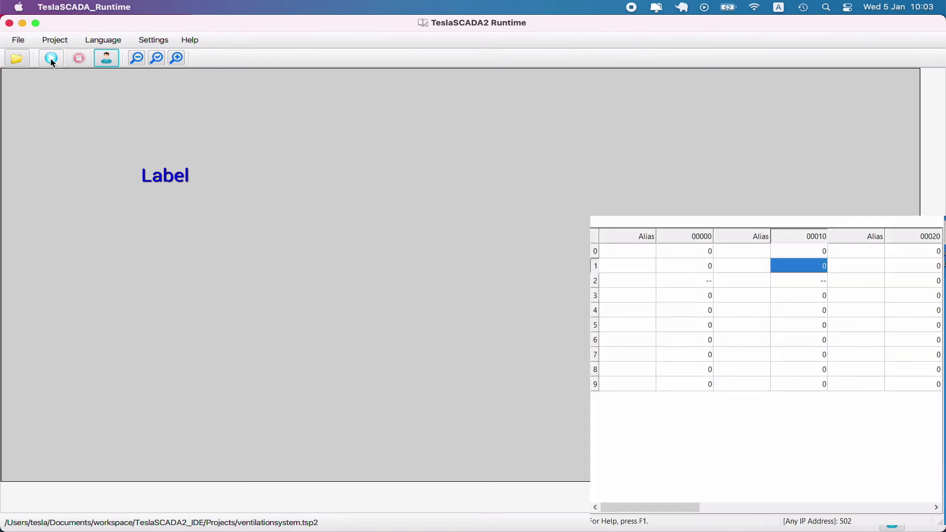
click(51, 59)
click(702, 265)
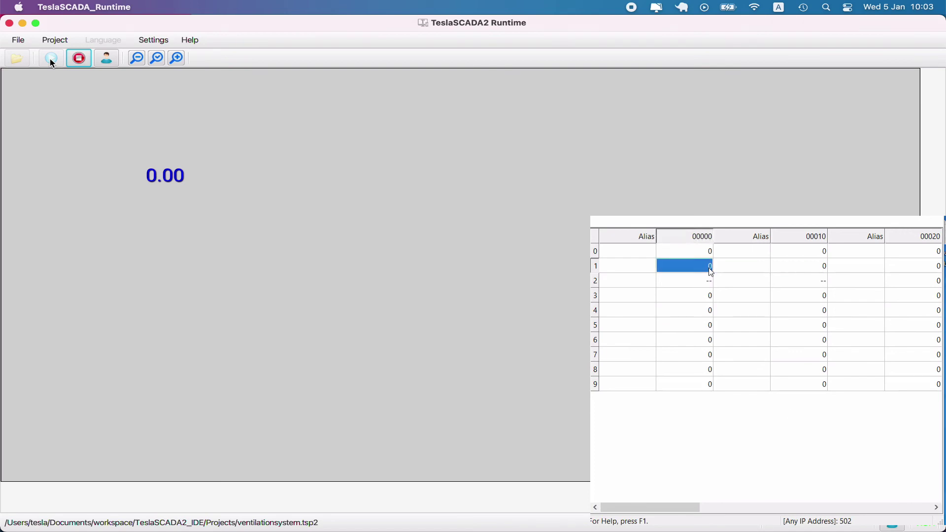
double_click(707, 264)
text(12.5)
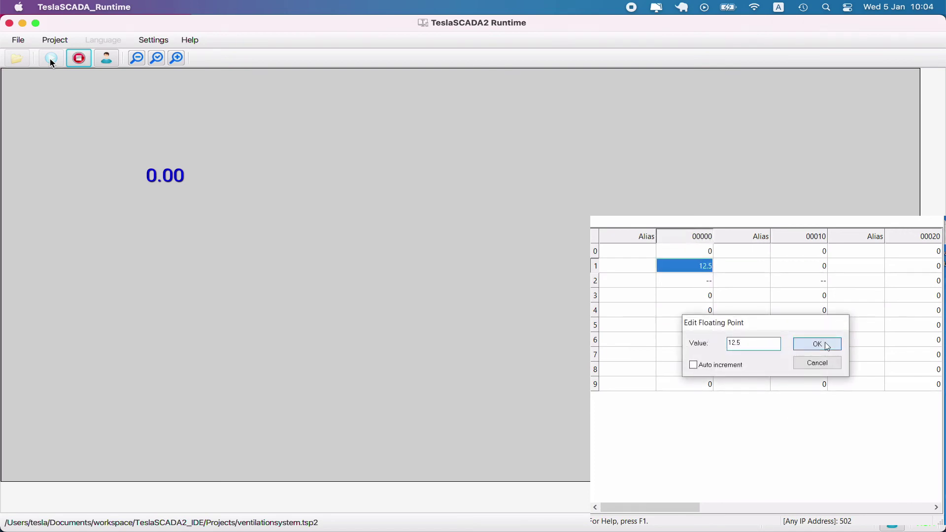
click(828, 346)
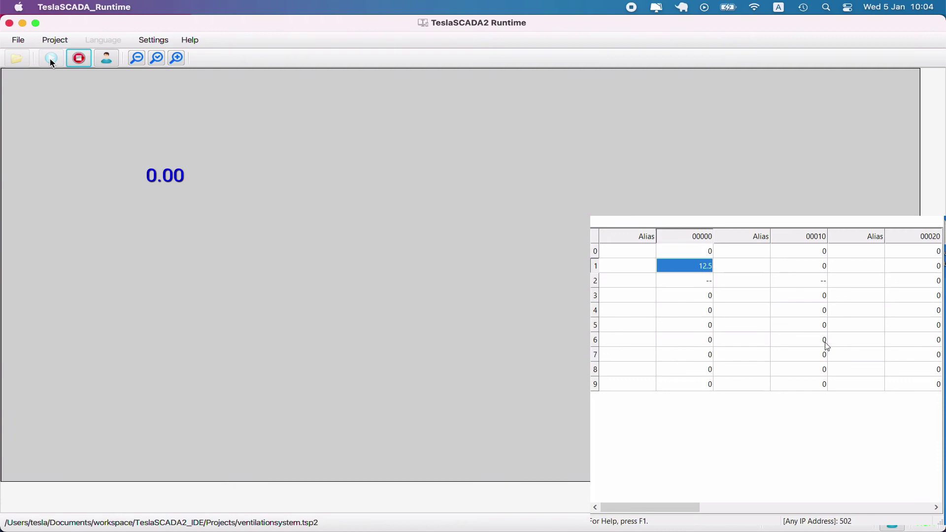
Step: Set register 1 to 97, dismiss the too-high speed alarm, and stop
double_click(696, 271)
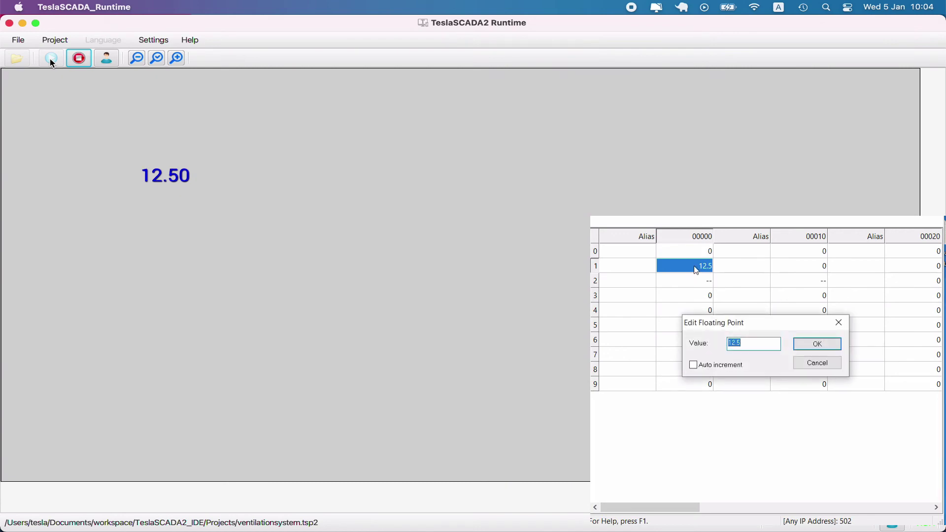
click(832, 348)
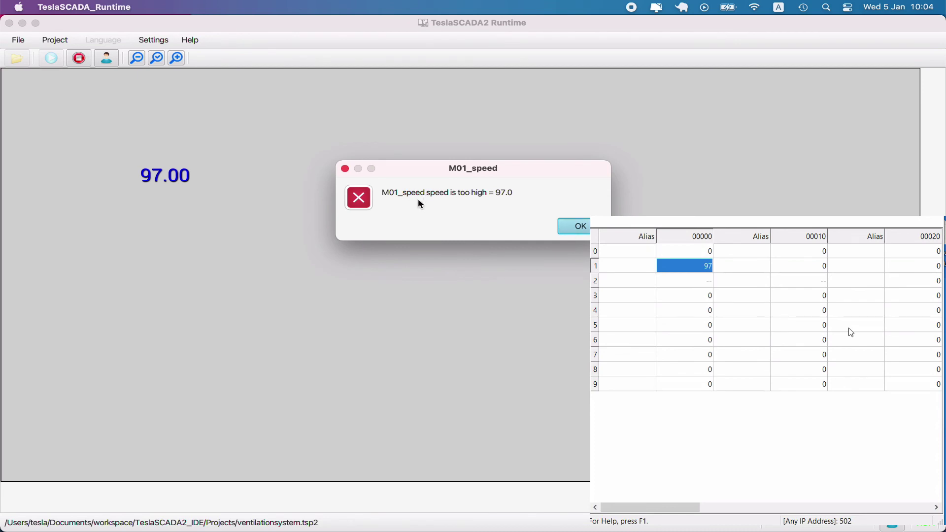
click(568, 228)
click(80, 60)
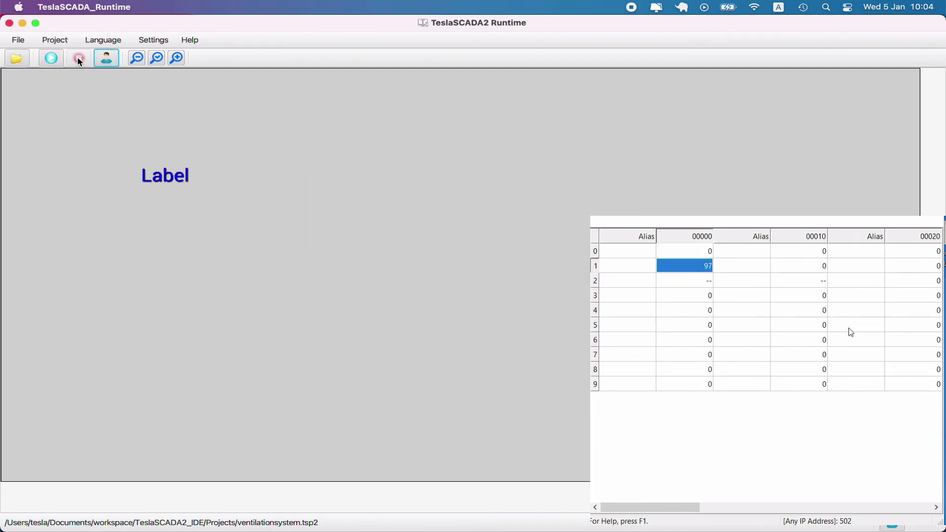
Step: Delete 'speed' from M01_speed's HiHi, LoLo and Normal alarm messages
click(736, 528)
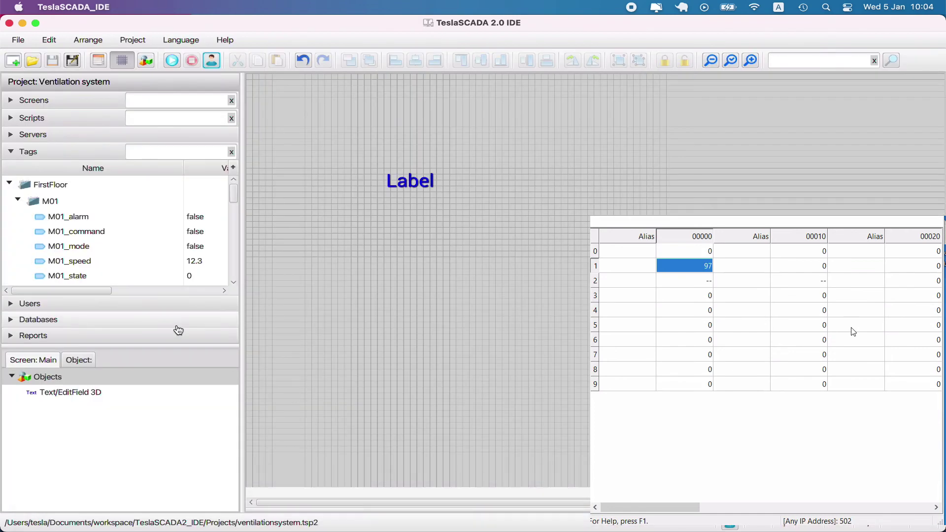
double_click(101, 261)
click(432, 87)
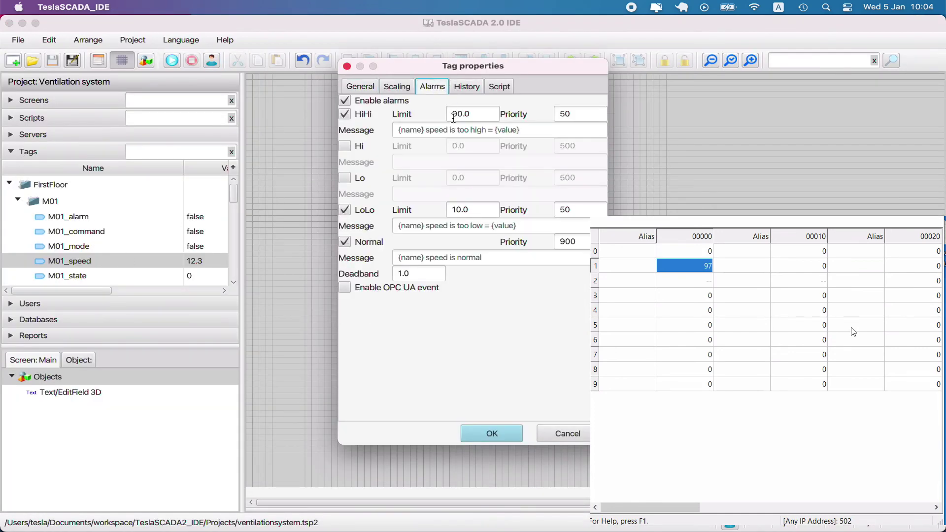
click(450, 129)
key(BackSpace)
key(BackSpace)
key(BackSpace)
key(BackSpace)
key(BackSpace)
key(BackSpace)
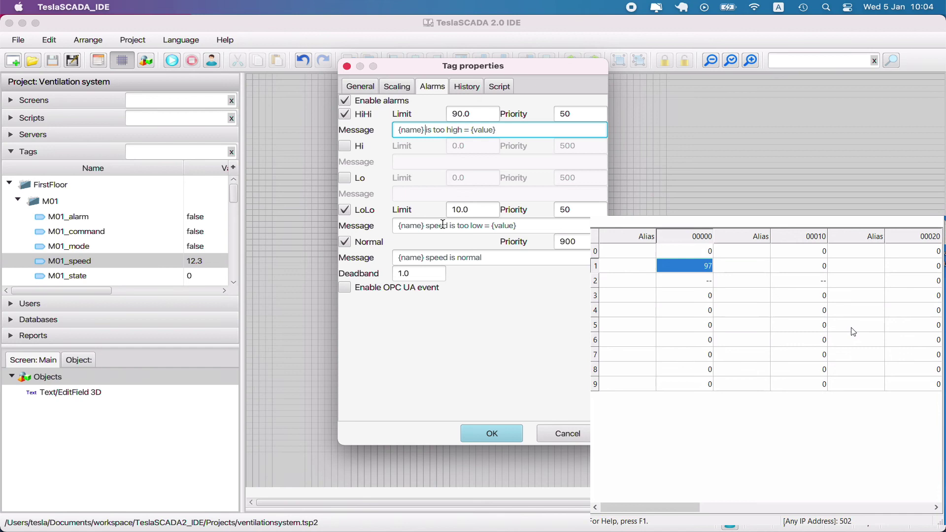
click(446, 226)
key(BackSpace)
key(BackSpace)
key(BackSpace)
key(BackSpace)
key(BackSpace)
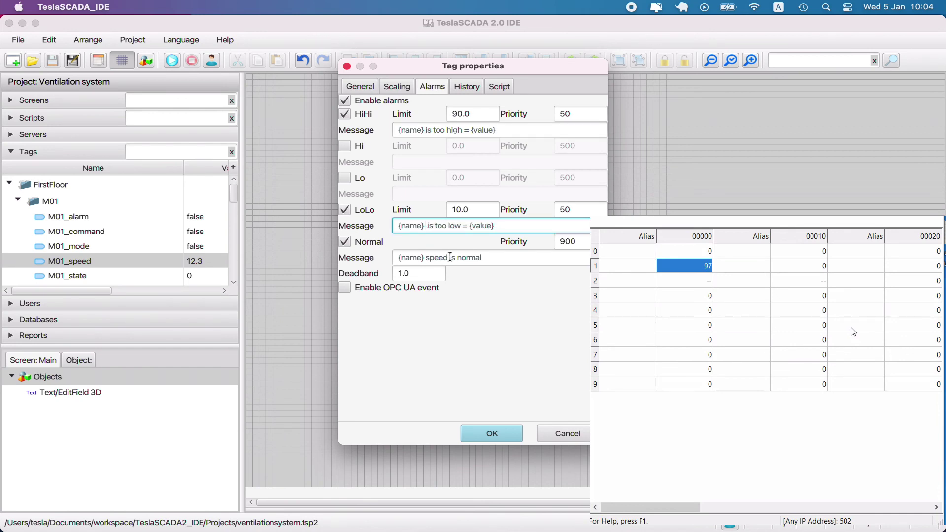
click(451, 258)
key(BackSpace)
key(BackSpace)
key(BackSpace)
key(BackSpace)
key(BackSpace)
key(BackSpace)
click(488, 434)
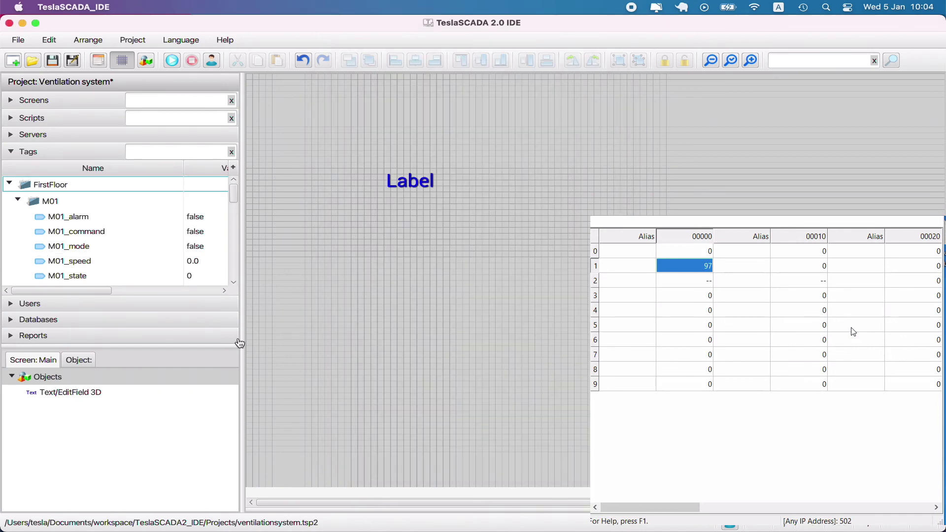
Step: Delete 'speed' from M03_speed's HiHi, LoLo and Normal alarm messages
scroll(120, 245, down, 5)
scroll(103, 249, down, 10)
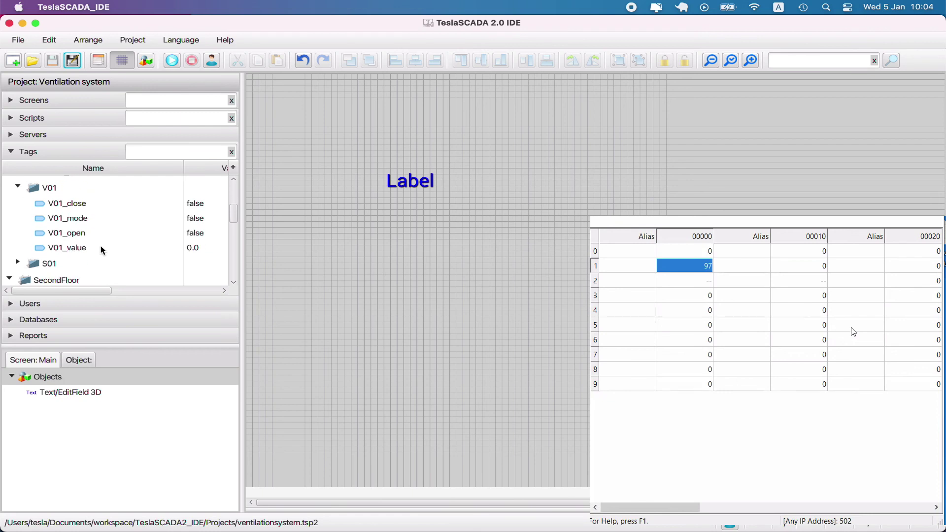
scroll(103, 249, down, 2)
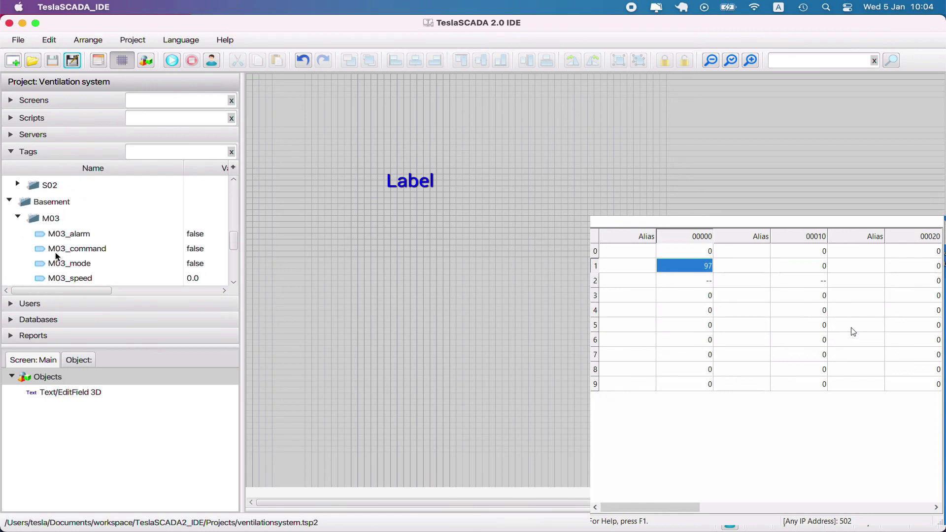
double_click(92, 277)
click(432, 88)
double_click(446, 131)
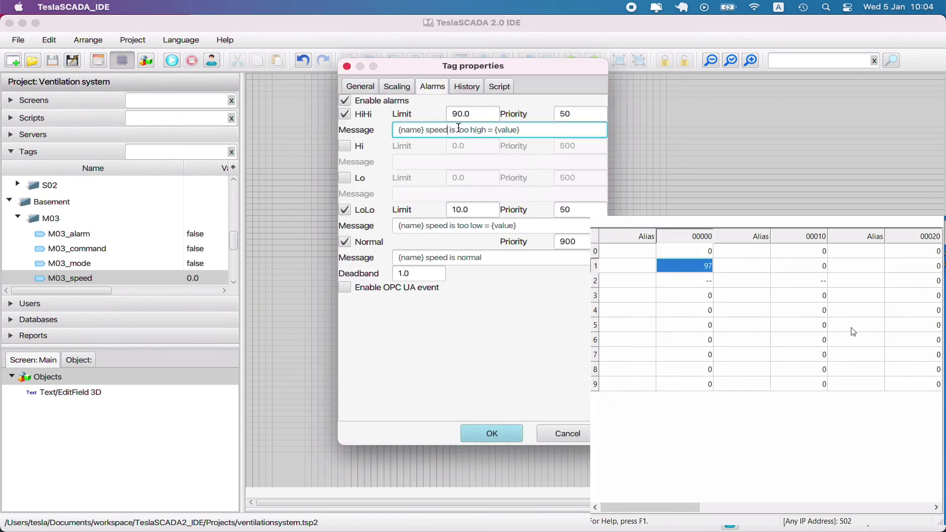
key(BackSpace)
double_click(436, 226)
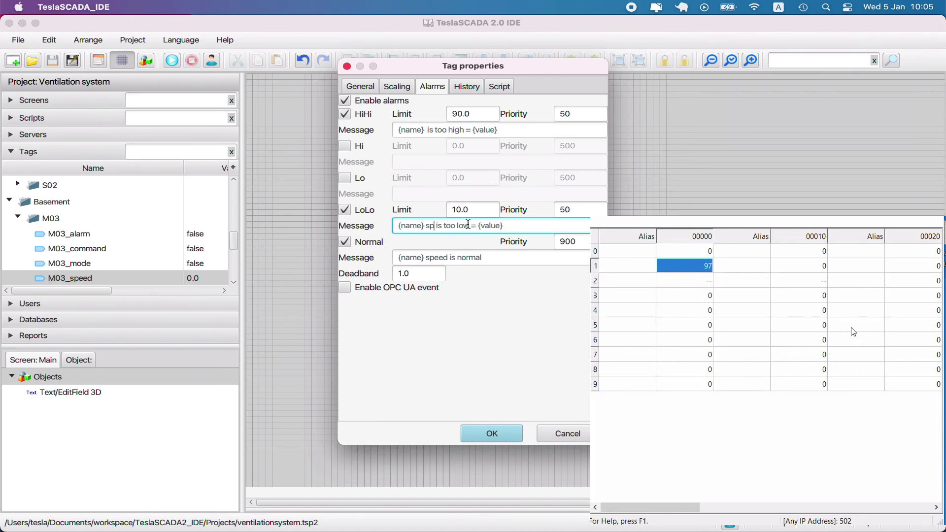
key(BackSpace)
double_click(448, 259)
key(BackSpace)
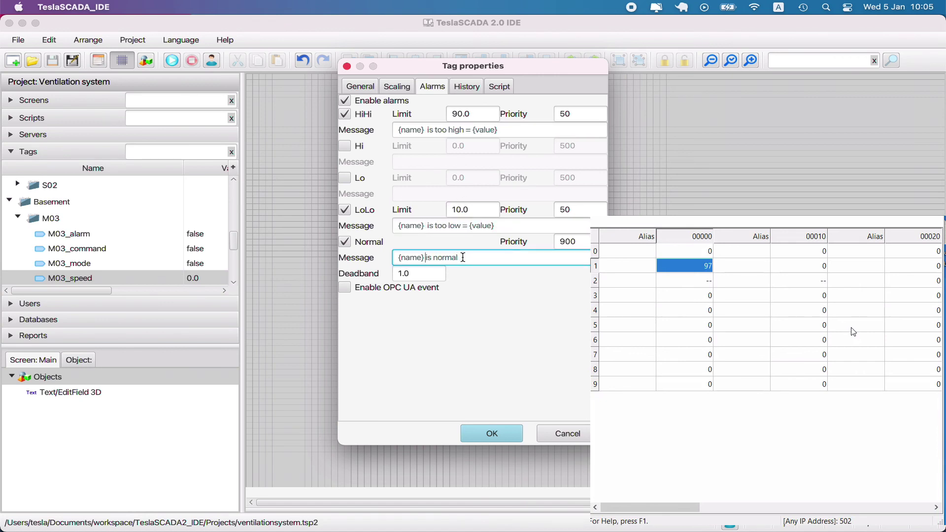
click(498, 435)
Step: Reopen M03_speed's alarm settings to verify the edited messages
scroll(101, 222, down, 5)
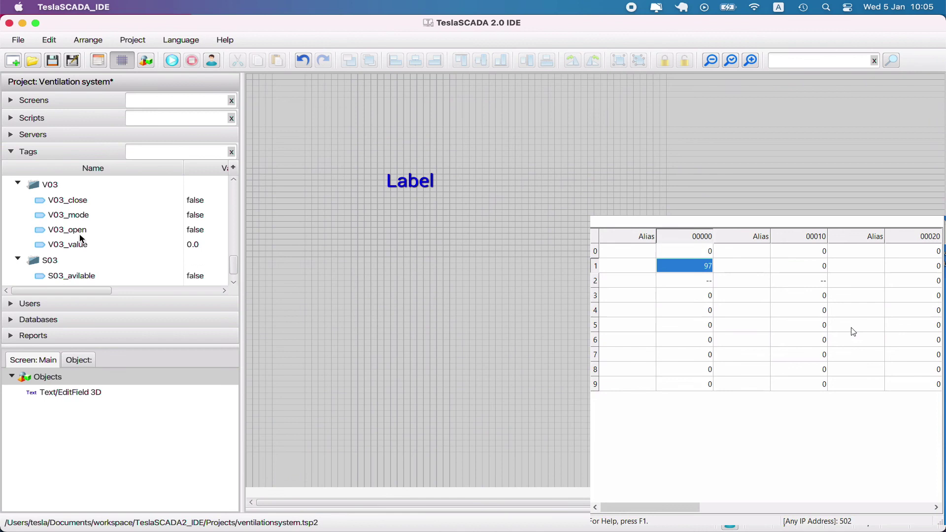
scroll(82, 241, up, 3)
double_click(84, 213)
click(432, 86)
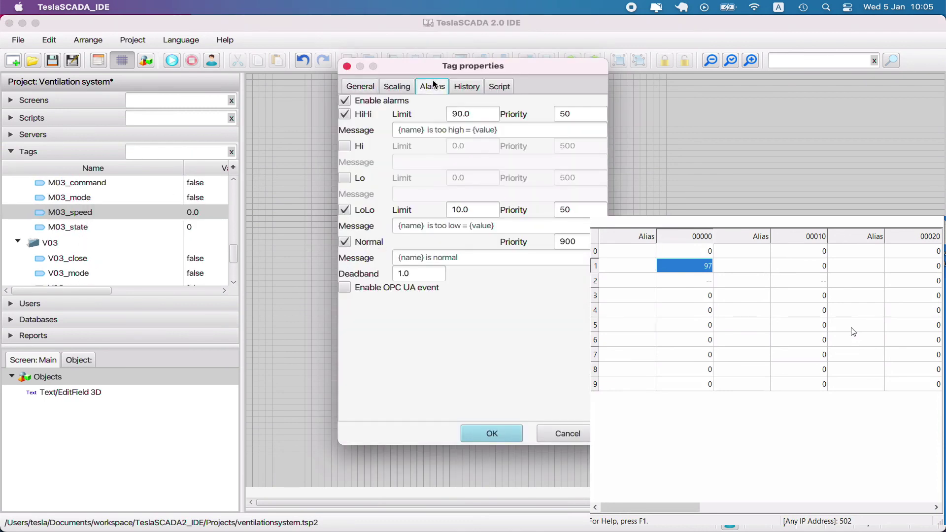
click(562, 433)
Step: Delete 'speed' from M02_speed's HiHi, LoLo and Normal alarm messages, then save the project
scroll(62, 252, up, 5)
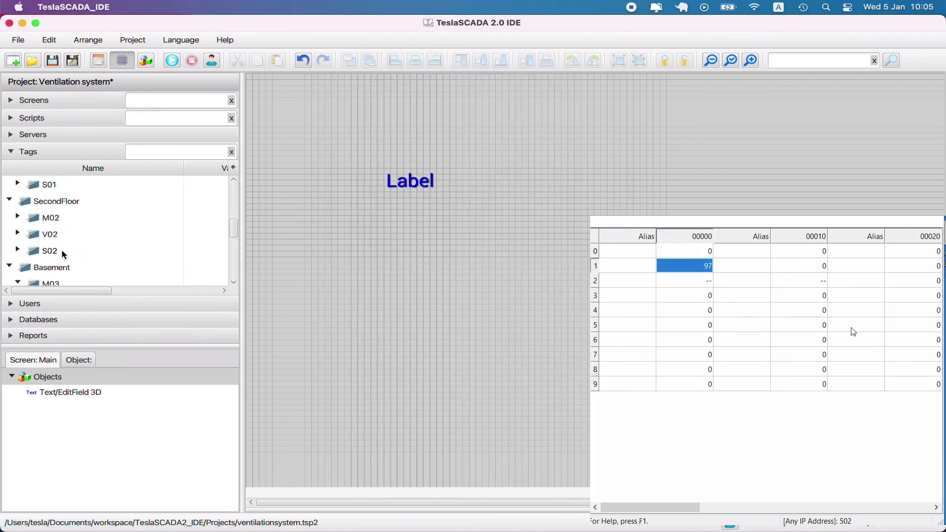
click(17, 217)
double_click(93, 277)
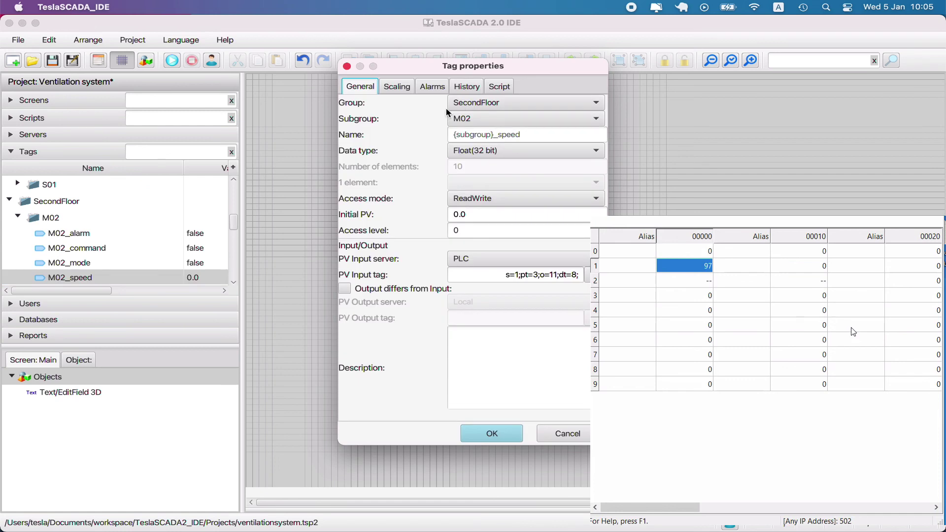
click(433, 86)
click(450, 129)
key(BackSpace)
key(BackSpace)
key(BackSpace)
key(BackSpace)
key(BackSpace)
key(BackSpace)
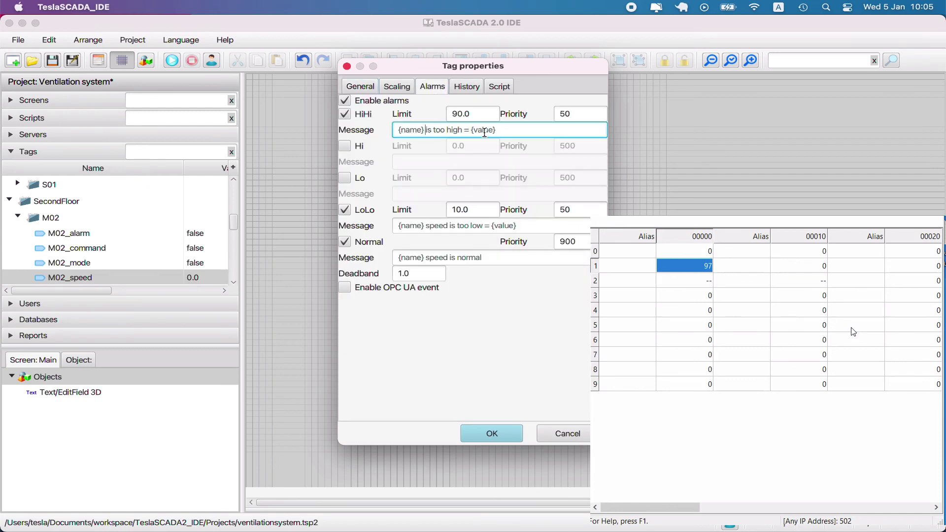
click(449, 226)
key(BackSpace)
key(BackSpace)
key(BackSpace)
key(BackSpace)
key(BackSpace)
key(BackSpace)
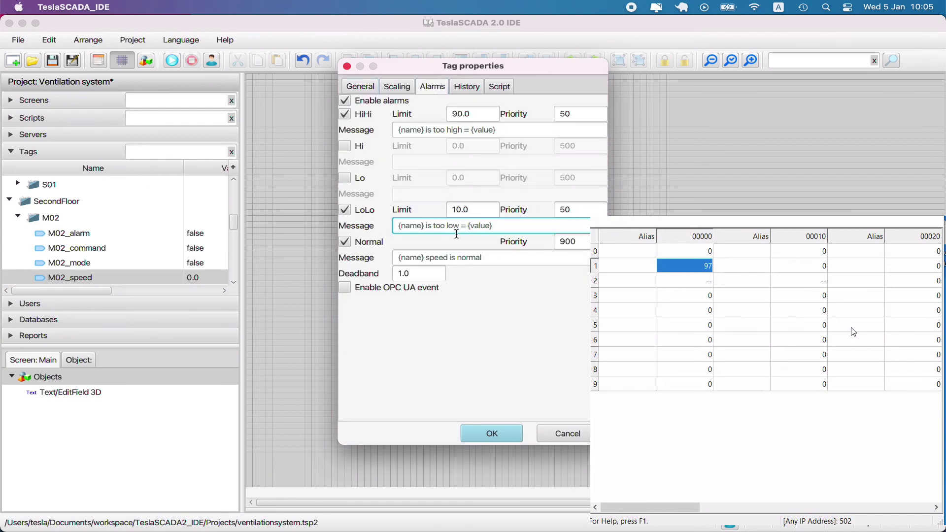
click(448, 256)
key(BackSpace)
key(BackSpace)
key(BackSpace)
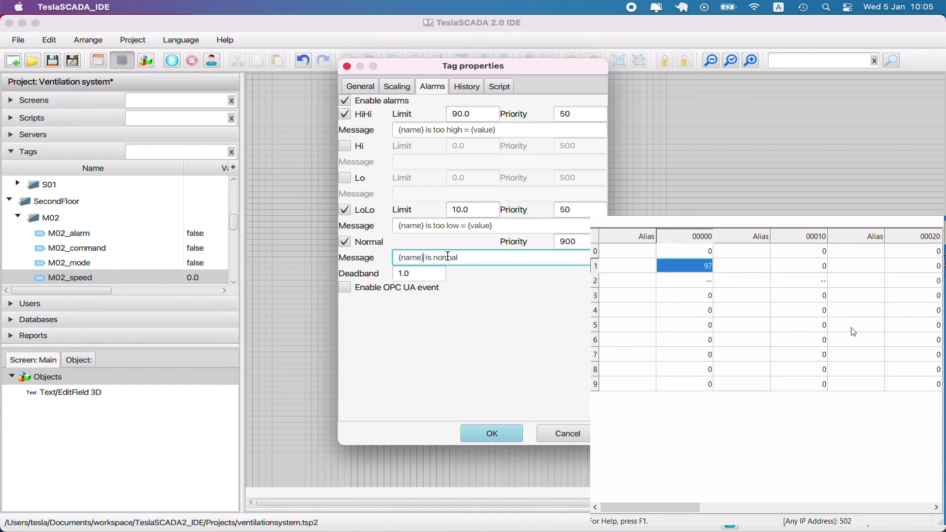
click(491, 433)
click(52, 61)
Step: Set the project screen dimensions to 1450 × 750 and save
click(99, 62)
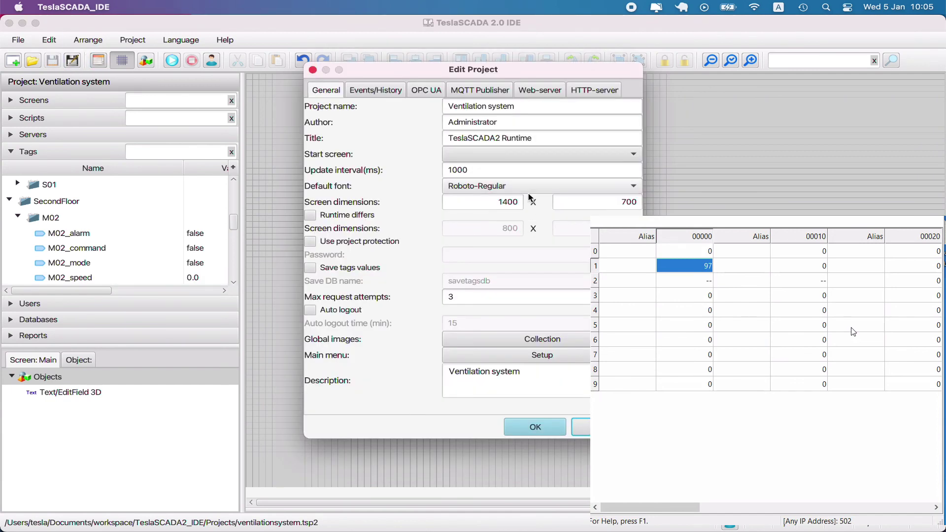
click(513, 201)
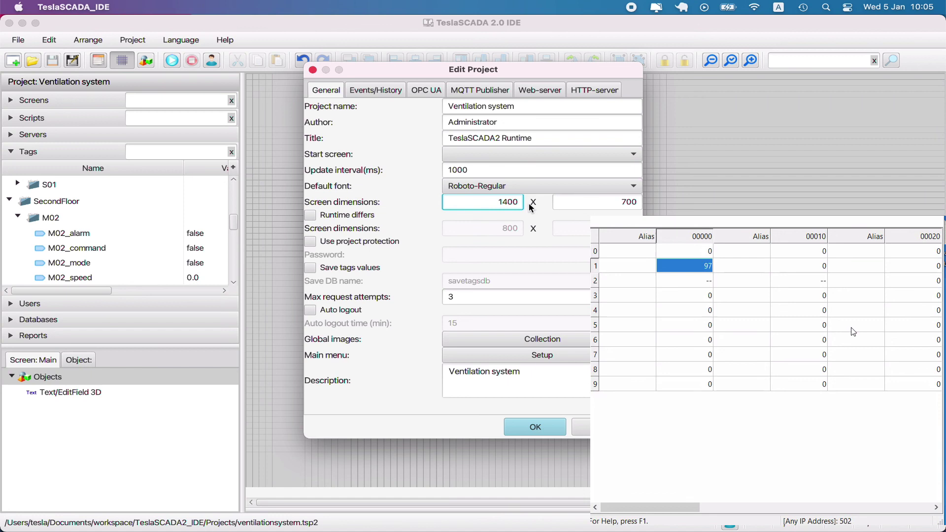
key(BackSpace)
text(5)
click(637, 202)
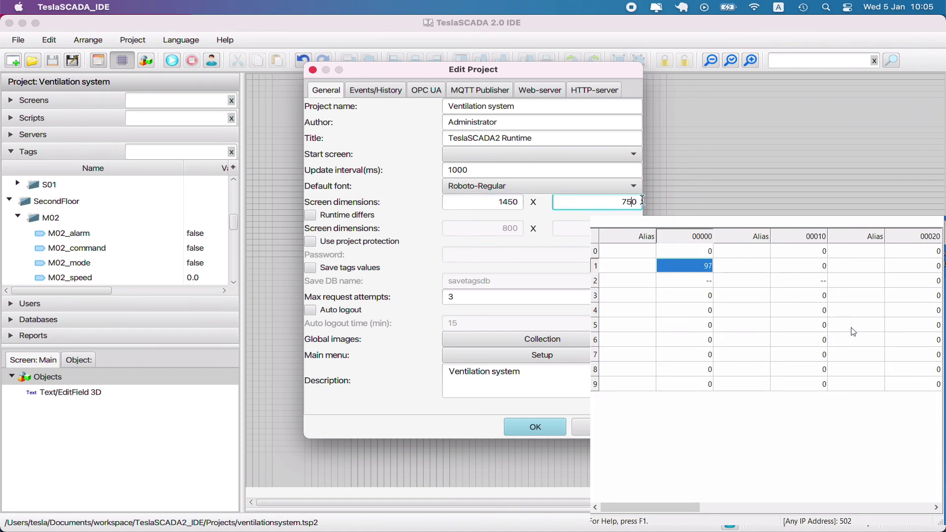
click(535, 427)
click(52, 60)
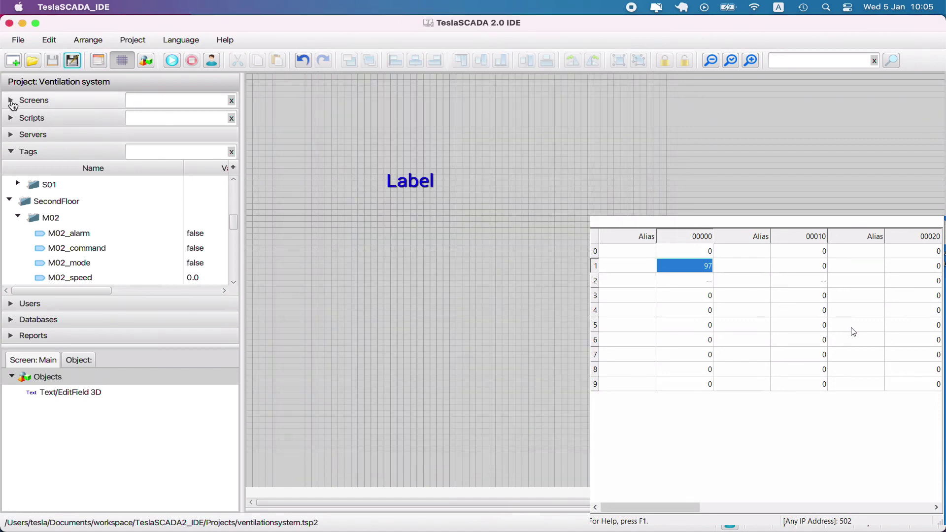
Step: Set the Main screen's size to 1450 × 750 and save the project
click(11, 100)
click(38, 132)
right_click(38, 132)
click(74, 205)
click(504, 237)
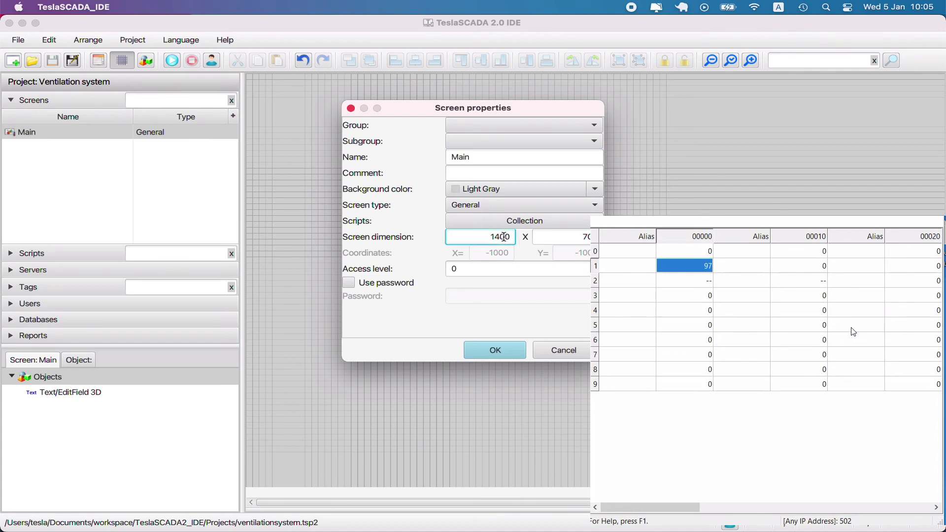
click(589, 241)
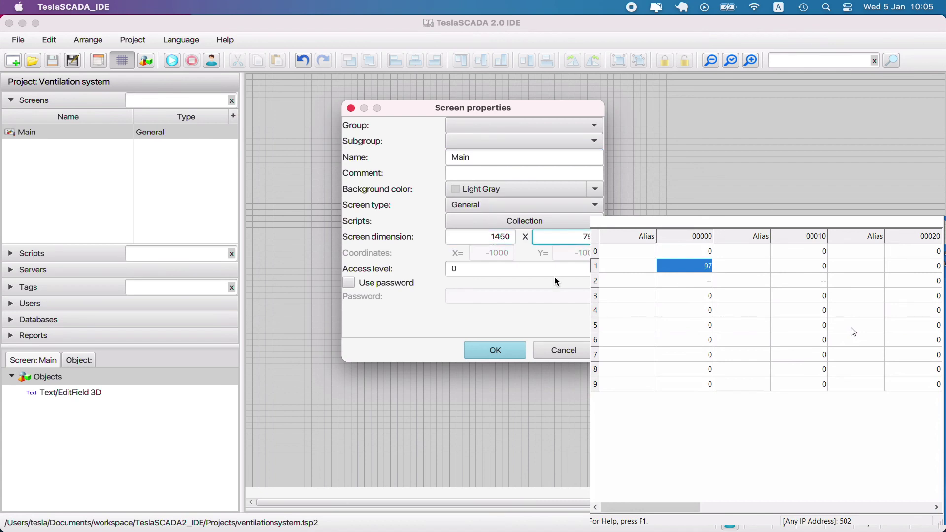
click(496, 351)
click(53, 61)
Step: Open ventilationsystem.tsp2 in TeslaSCADA2 Runtime
click(172, 61)
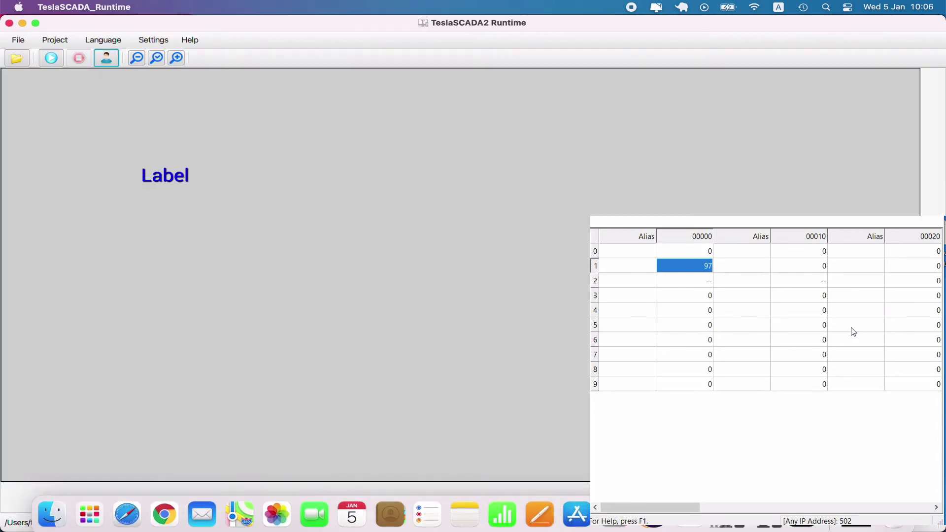
click(18, 40)
click(27, 59)
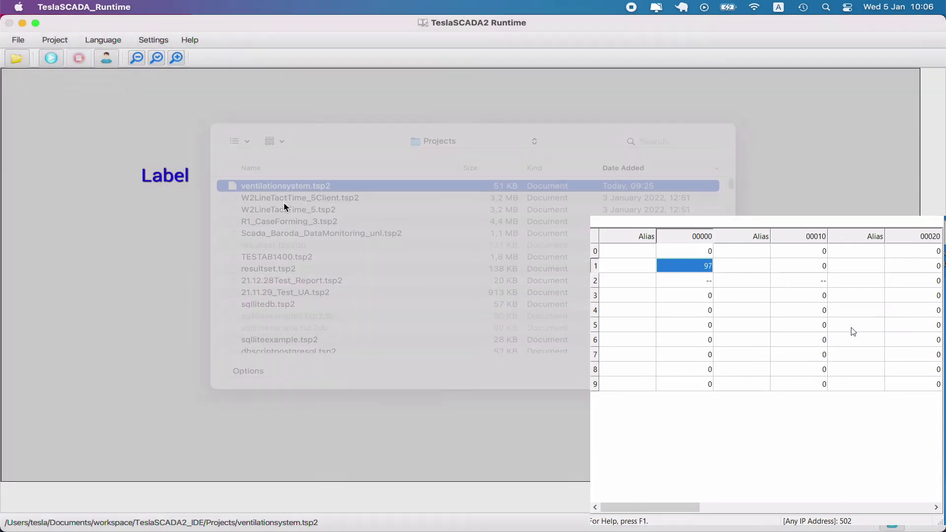
Step: Run the project, acknowledge the high speed alarm, change the simulator register from 97 to 34, then stop
click(50, 58)
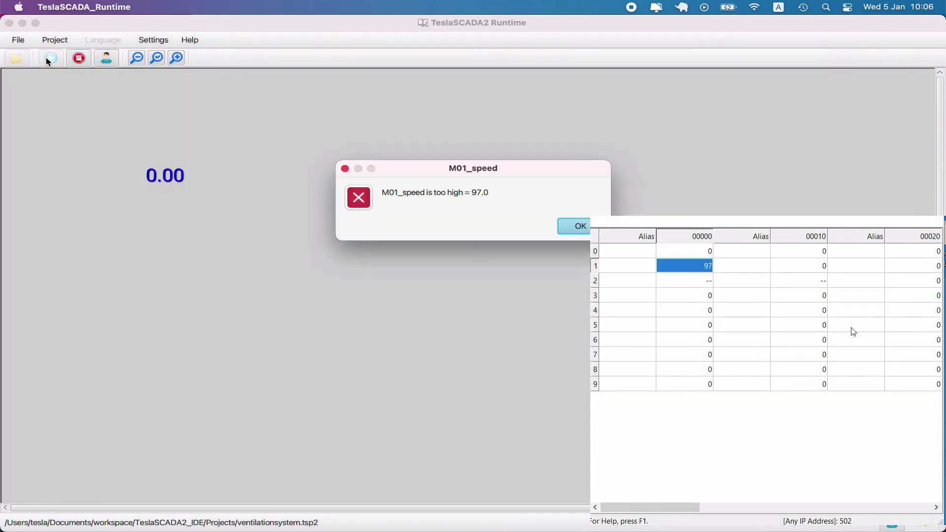
click(574, 228)
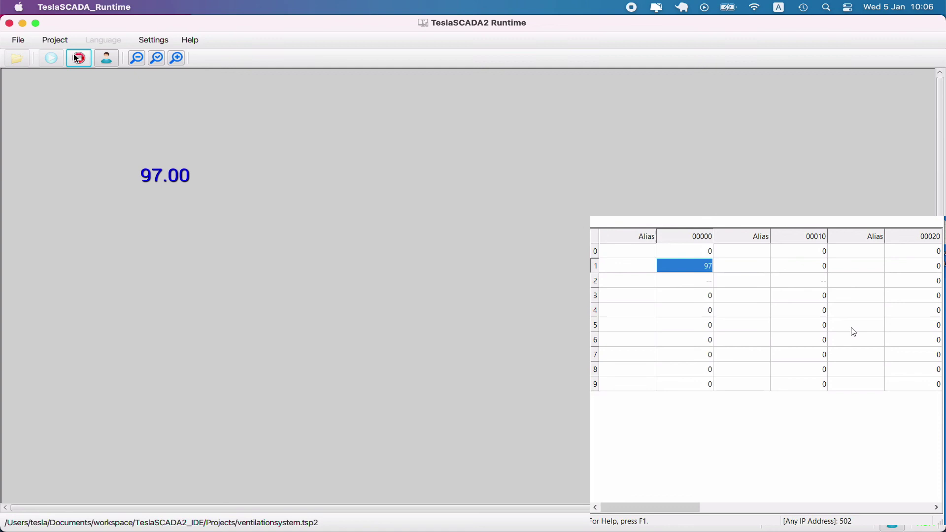
double_click(703, 265)
text(34)
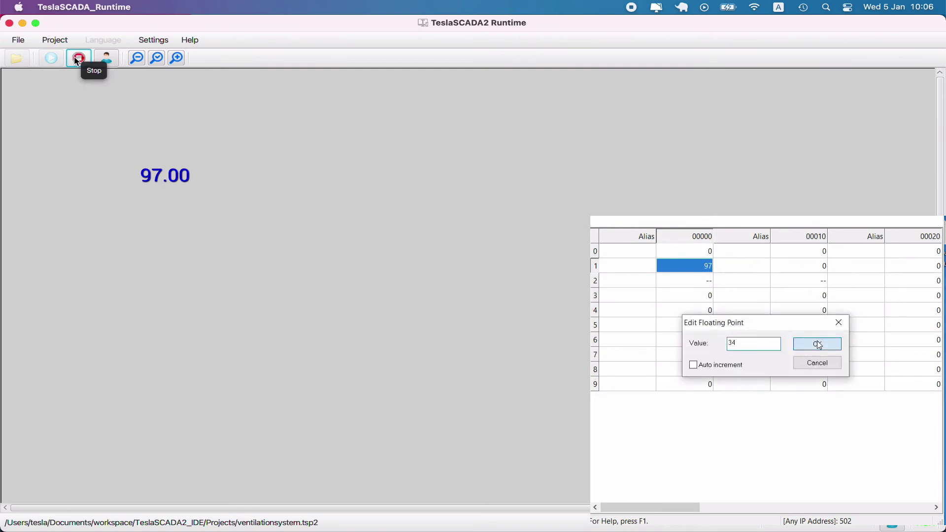
click(820, 341)
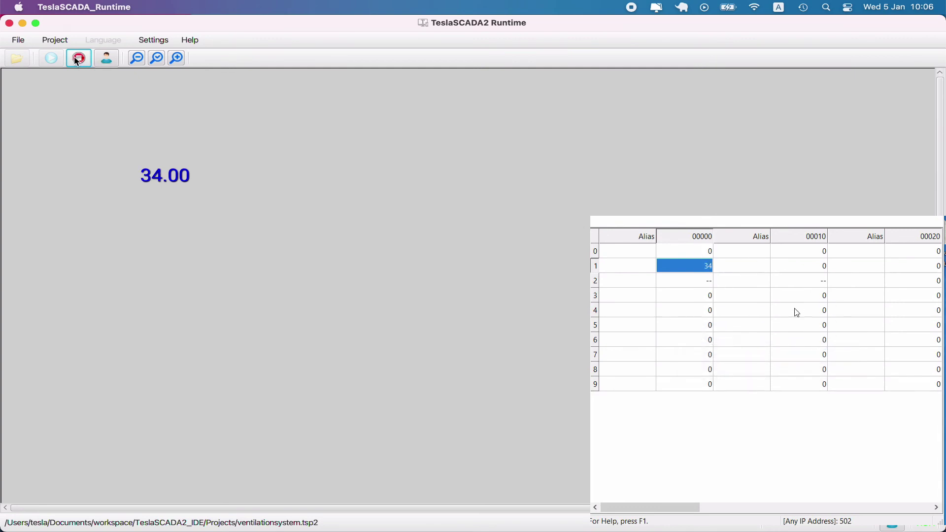
click(79, 58)
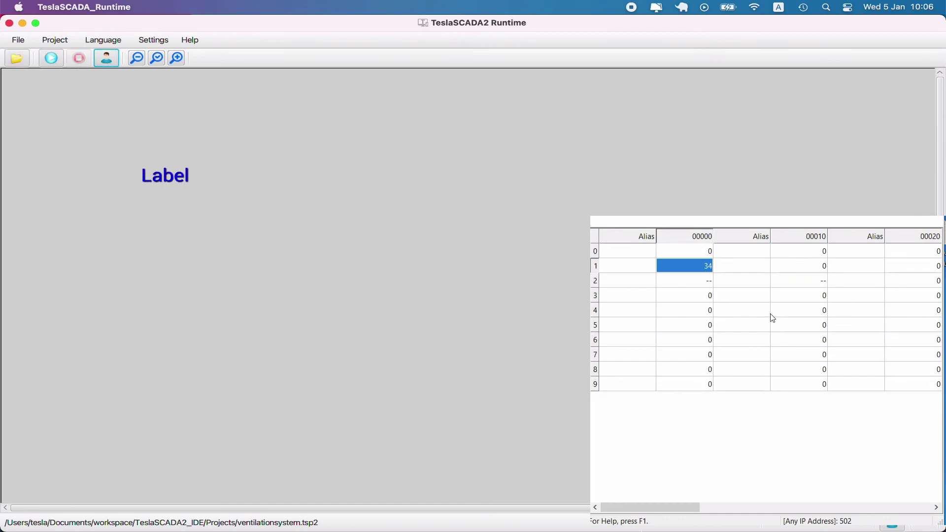